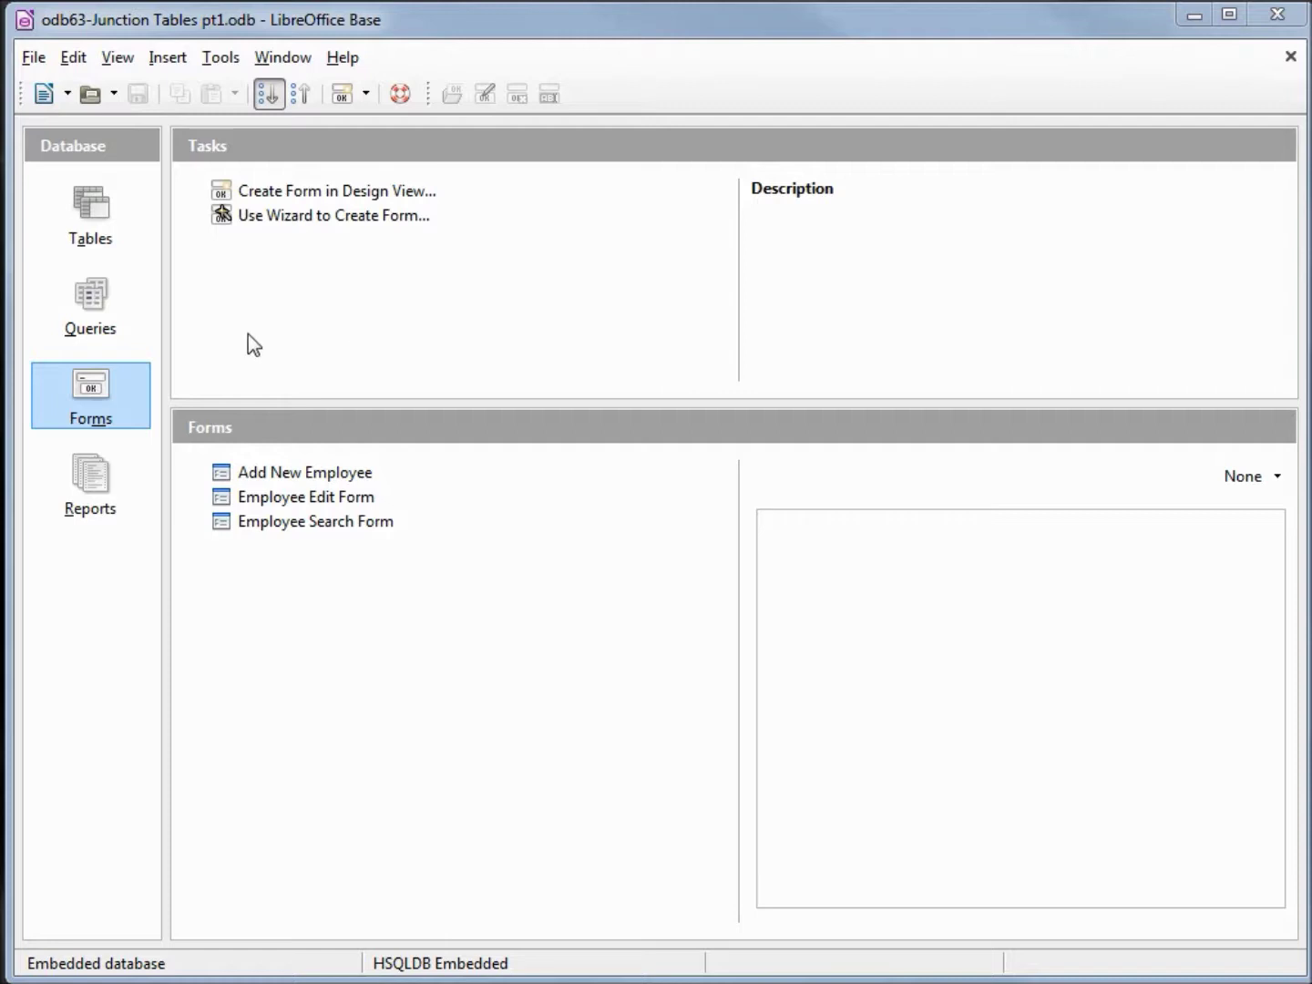
Switch to the Tables list and open tbl_Training to view its courses
left_click(89, 239)
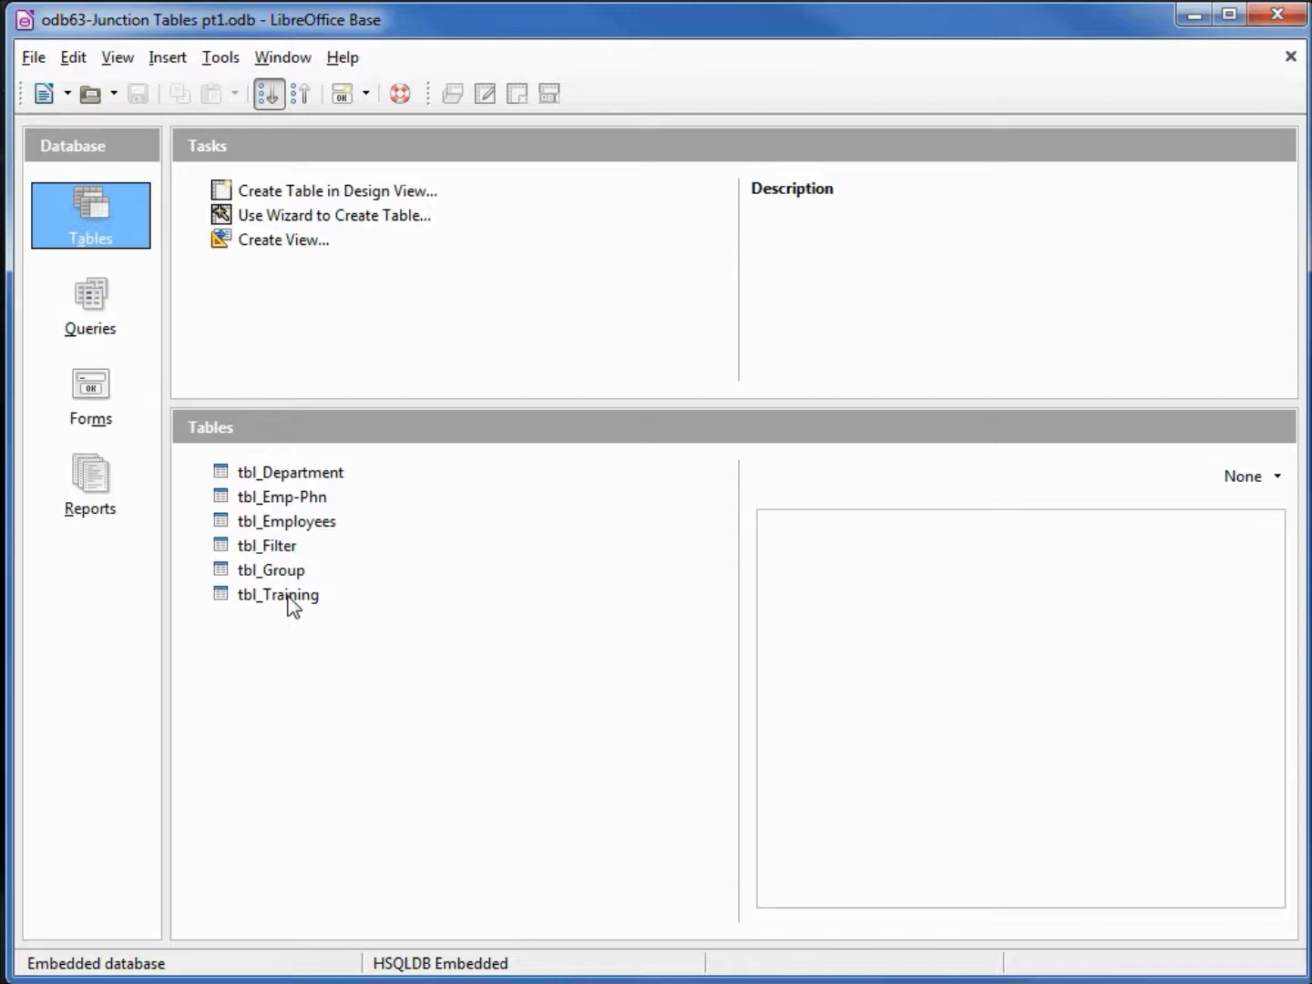
double_click(288, 597)
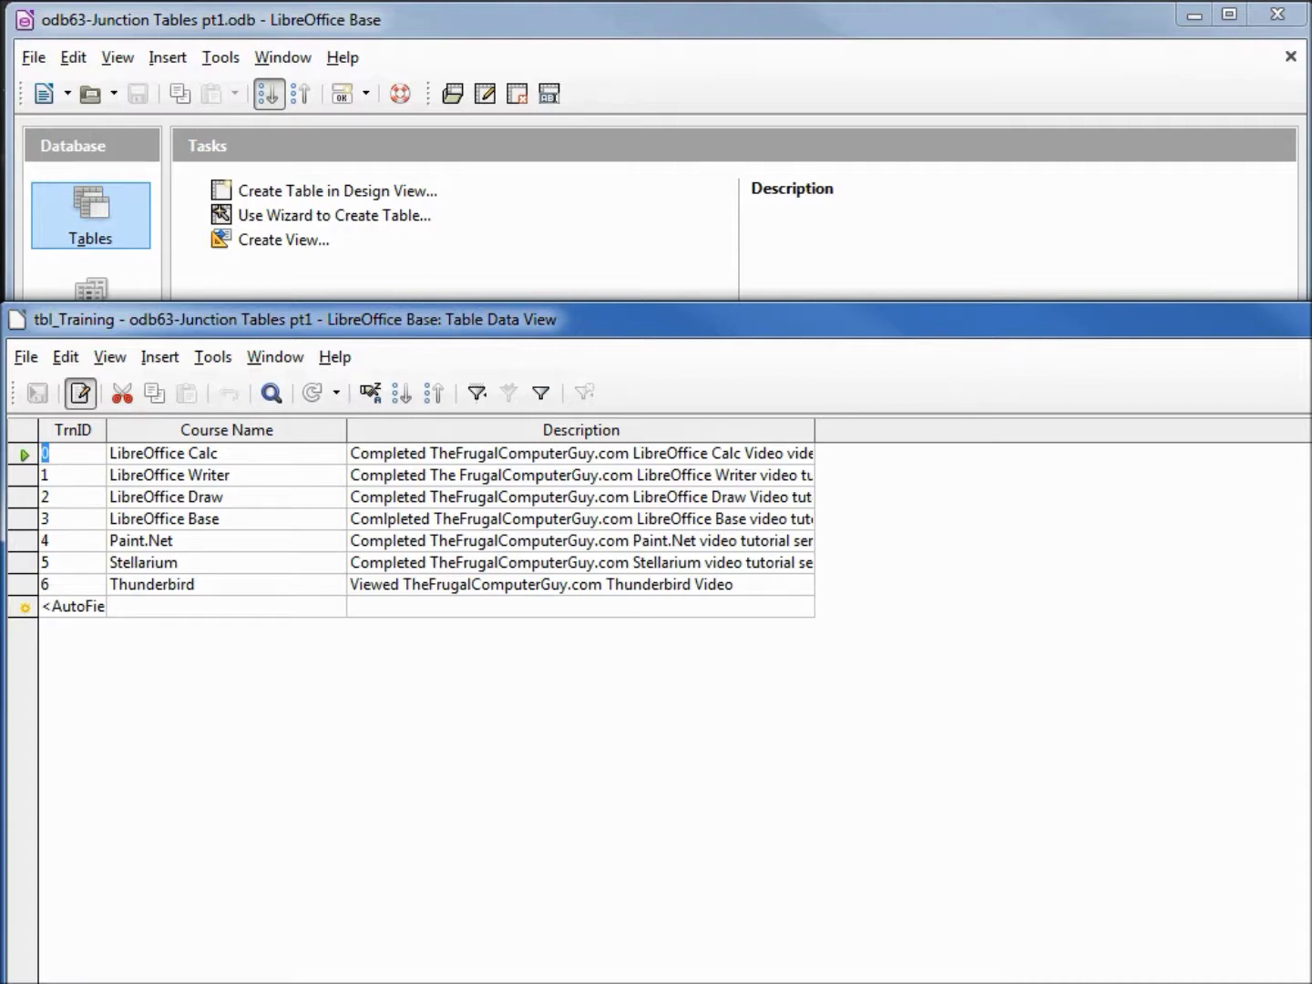
Close the tbl_Training data view and open the Tools menu
key("ctrl+w")
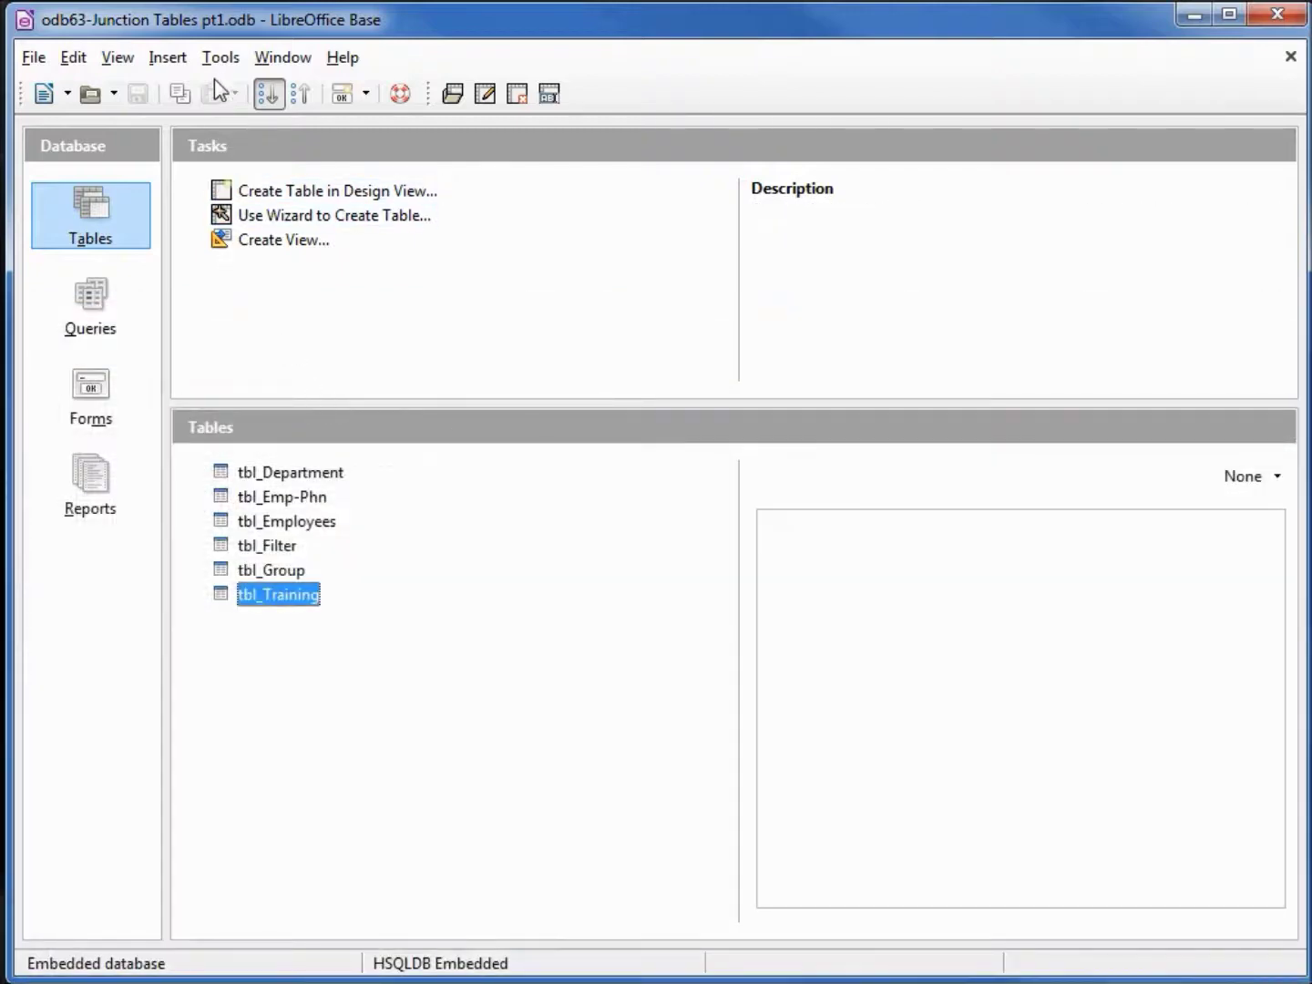
left_click(221, 60)
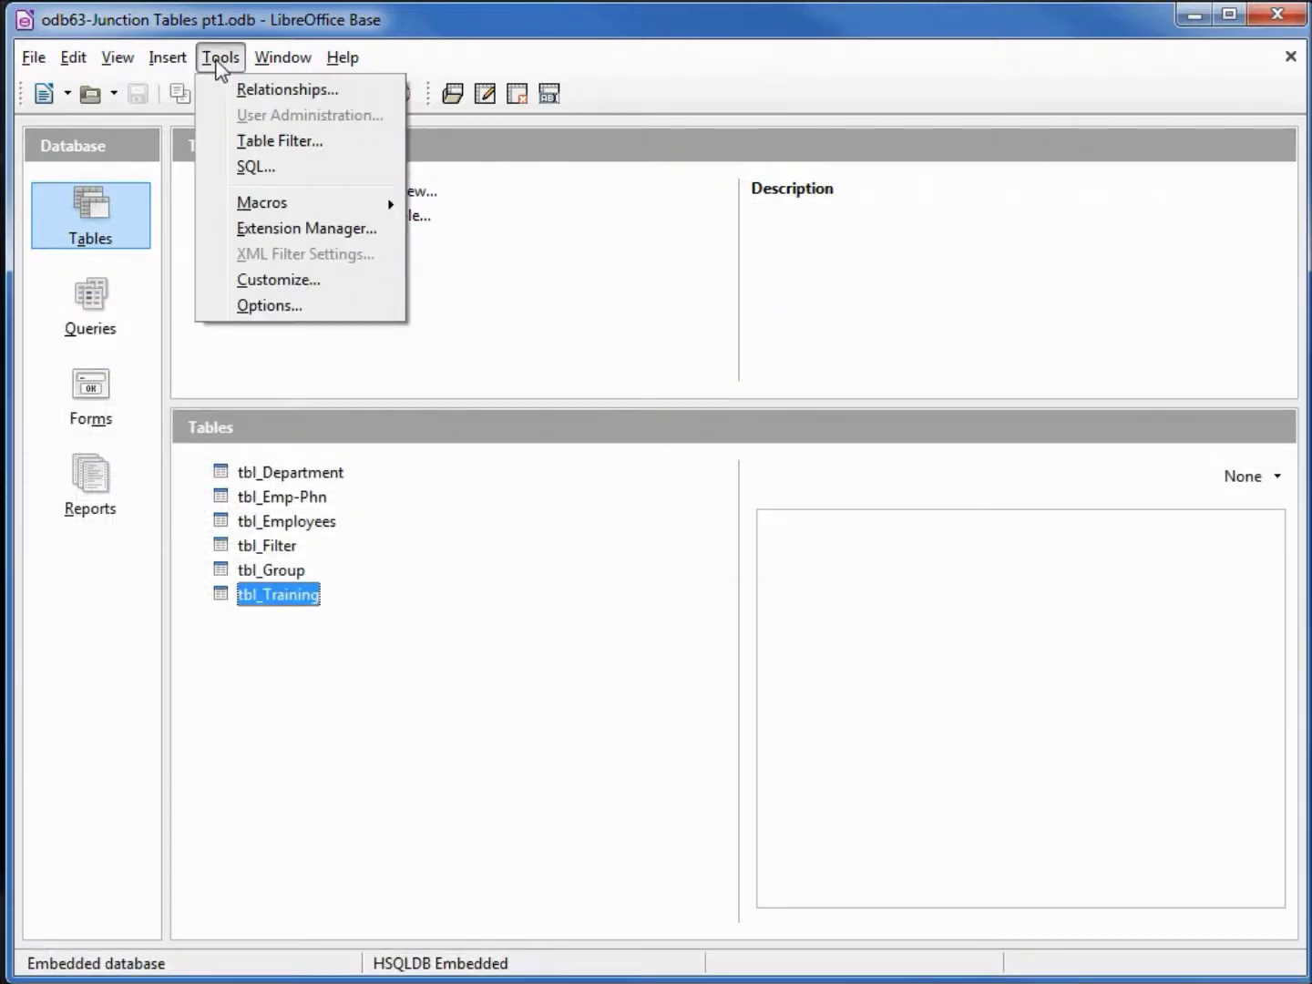
Open Relationships and move tbl_Employees central, with tbl_Emp-Phn, tbl_Department and tbl_Group to its right
left_click(262, 98)
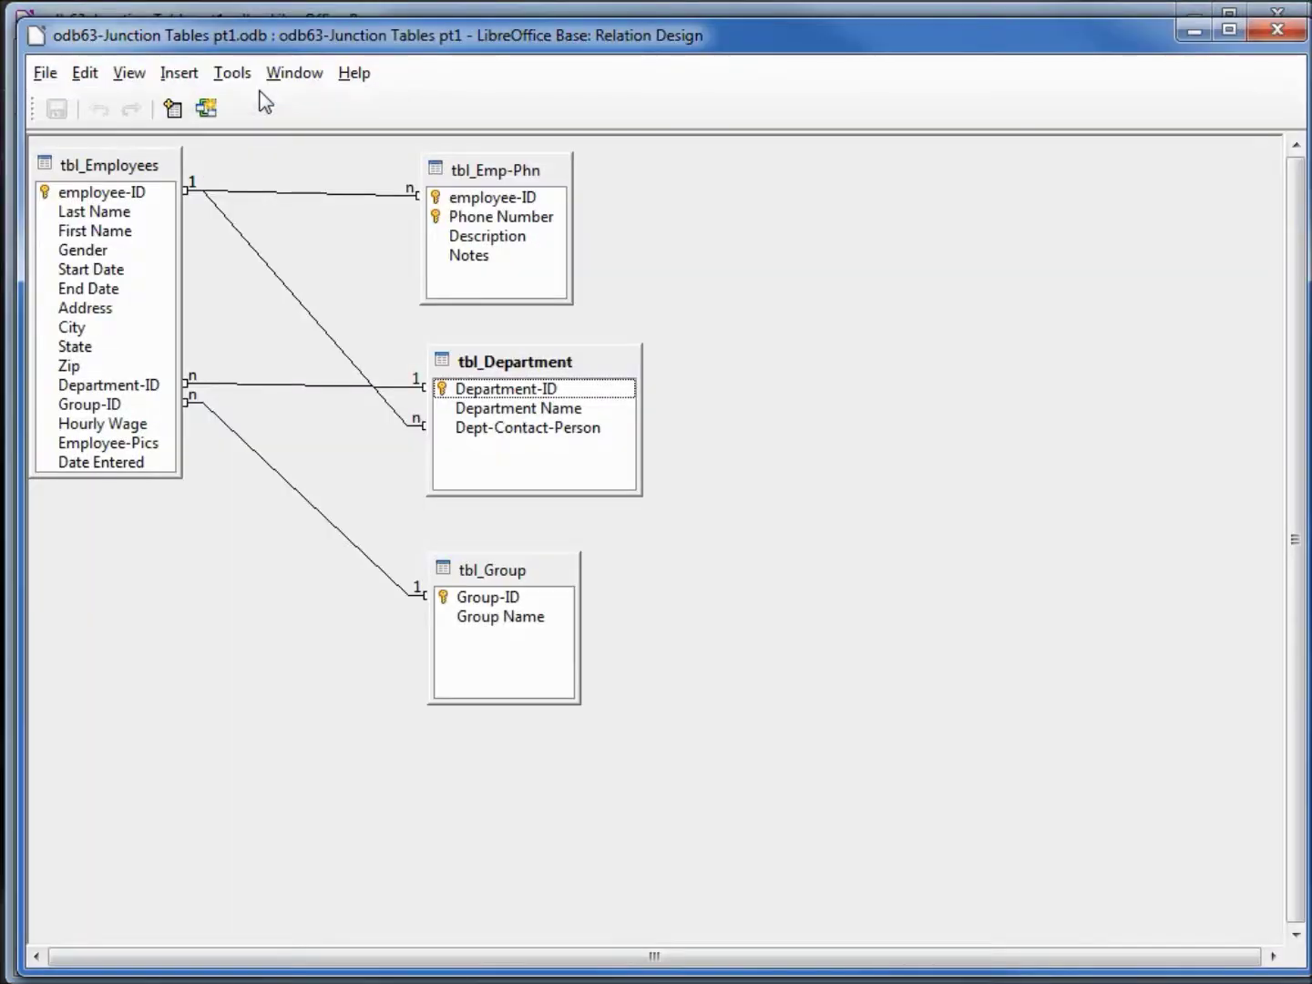
left_click_drag(477, 172, 937, 224)
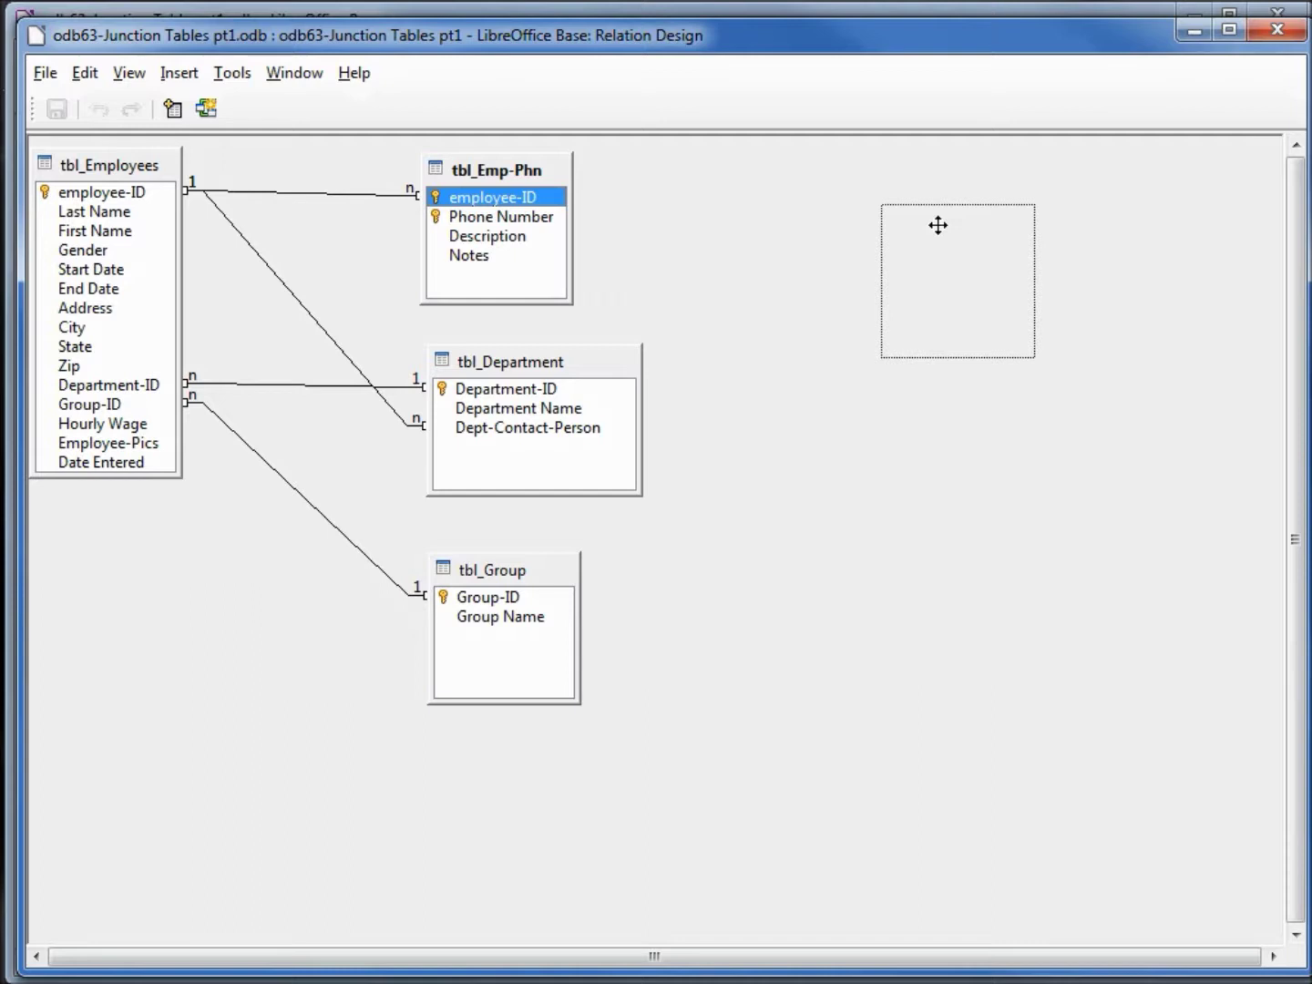
left_click_drag(937, 225, 937, 225)
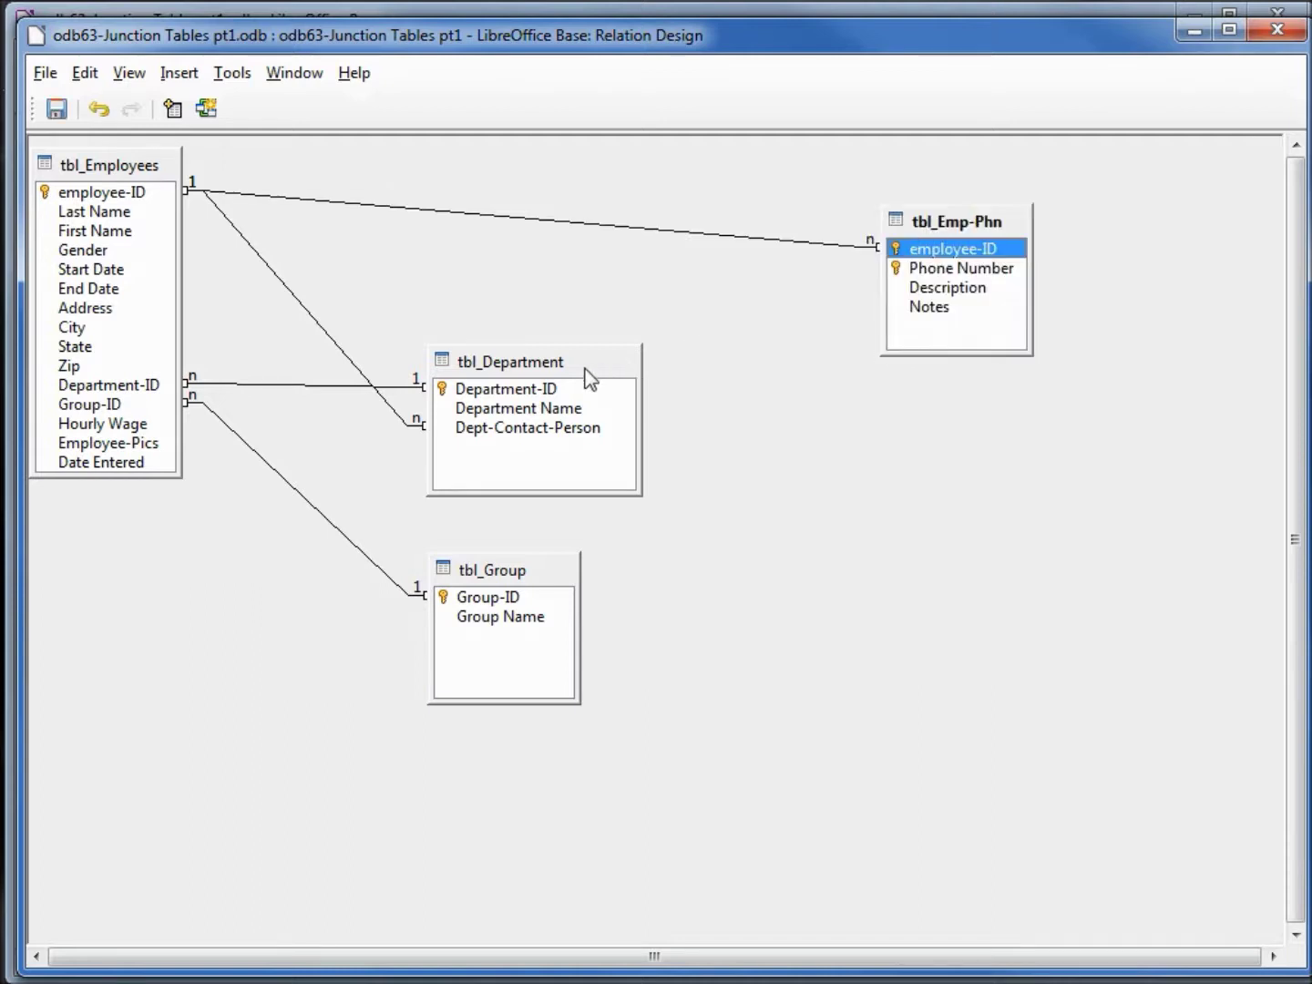
left_click_drag(552, 357, 922, 395)
left_click_drag(517, 570, 907, 611)
left_click_drag(162, 171, 503, 244)
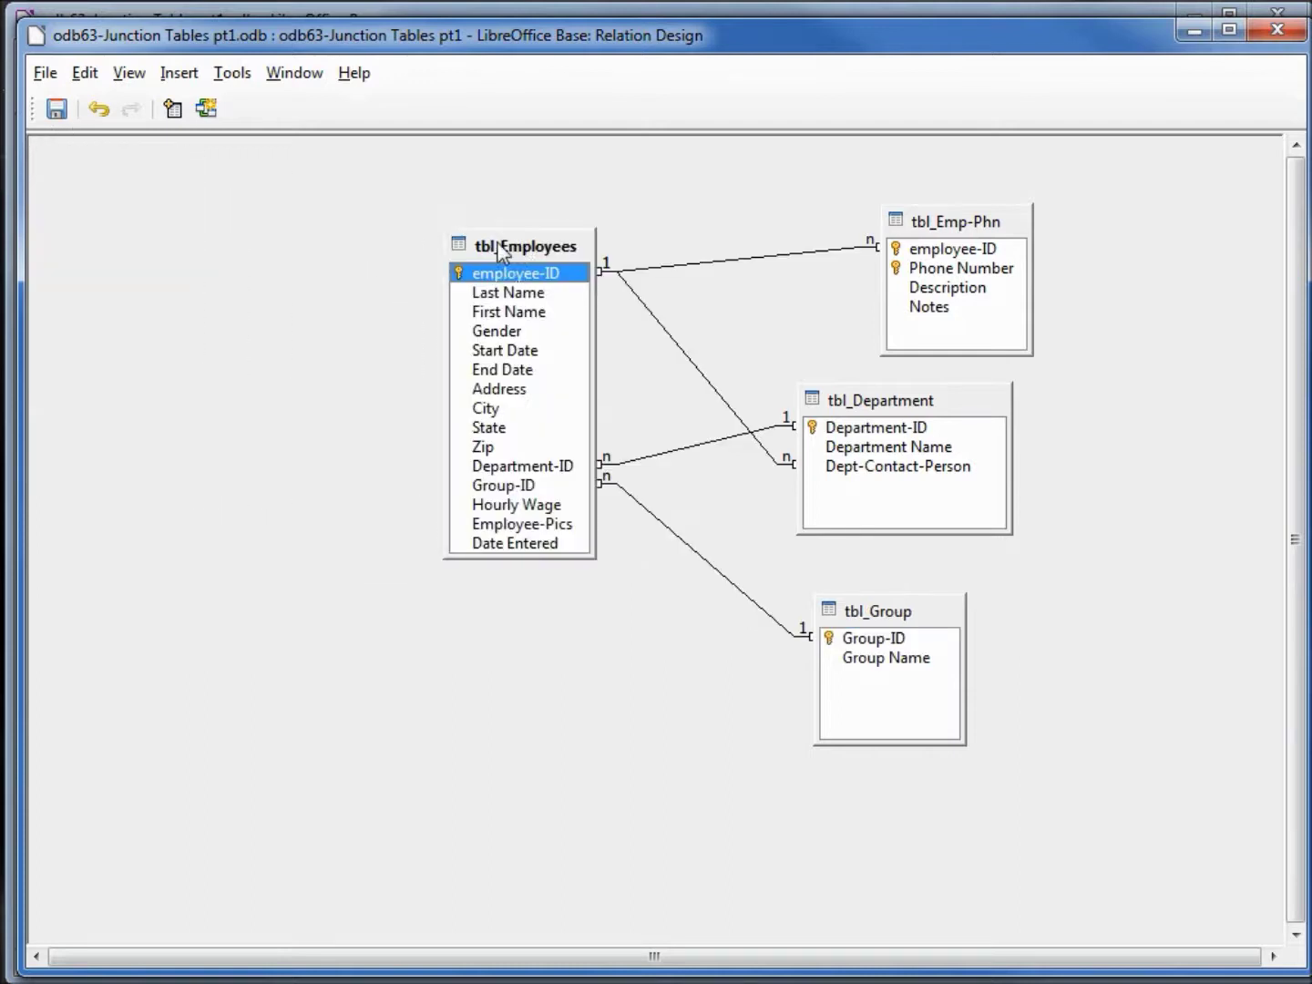
left_click(174, 111)
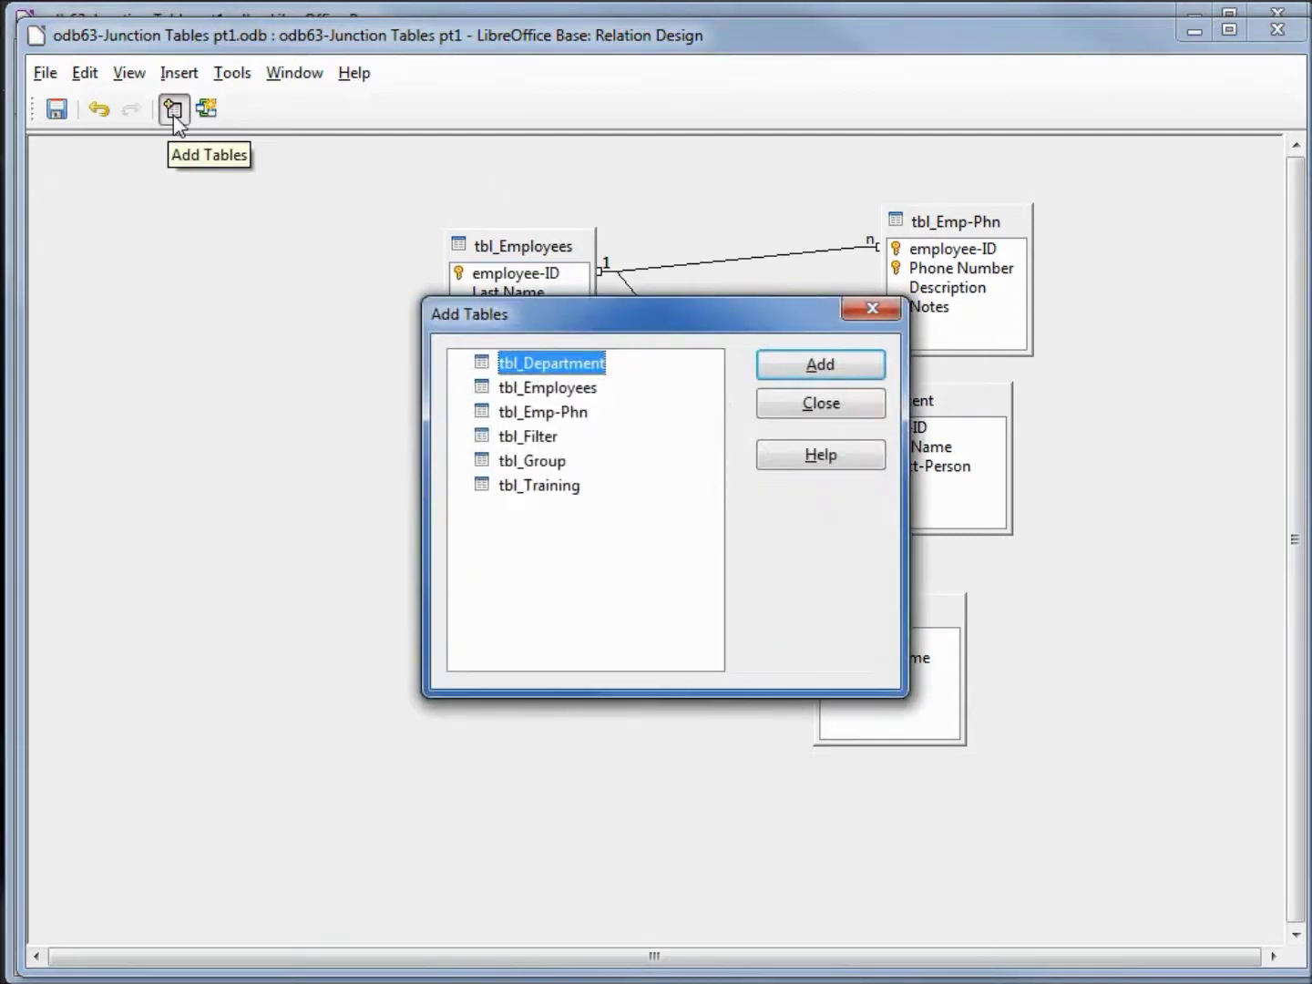
Add tbl_Training left of tbl_Employees, then save and close the relationship layout
left_click(525, 485)
left_click(847, 372)
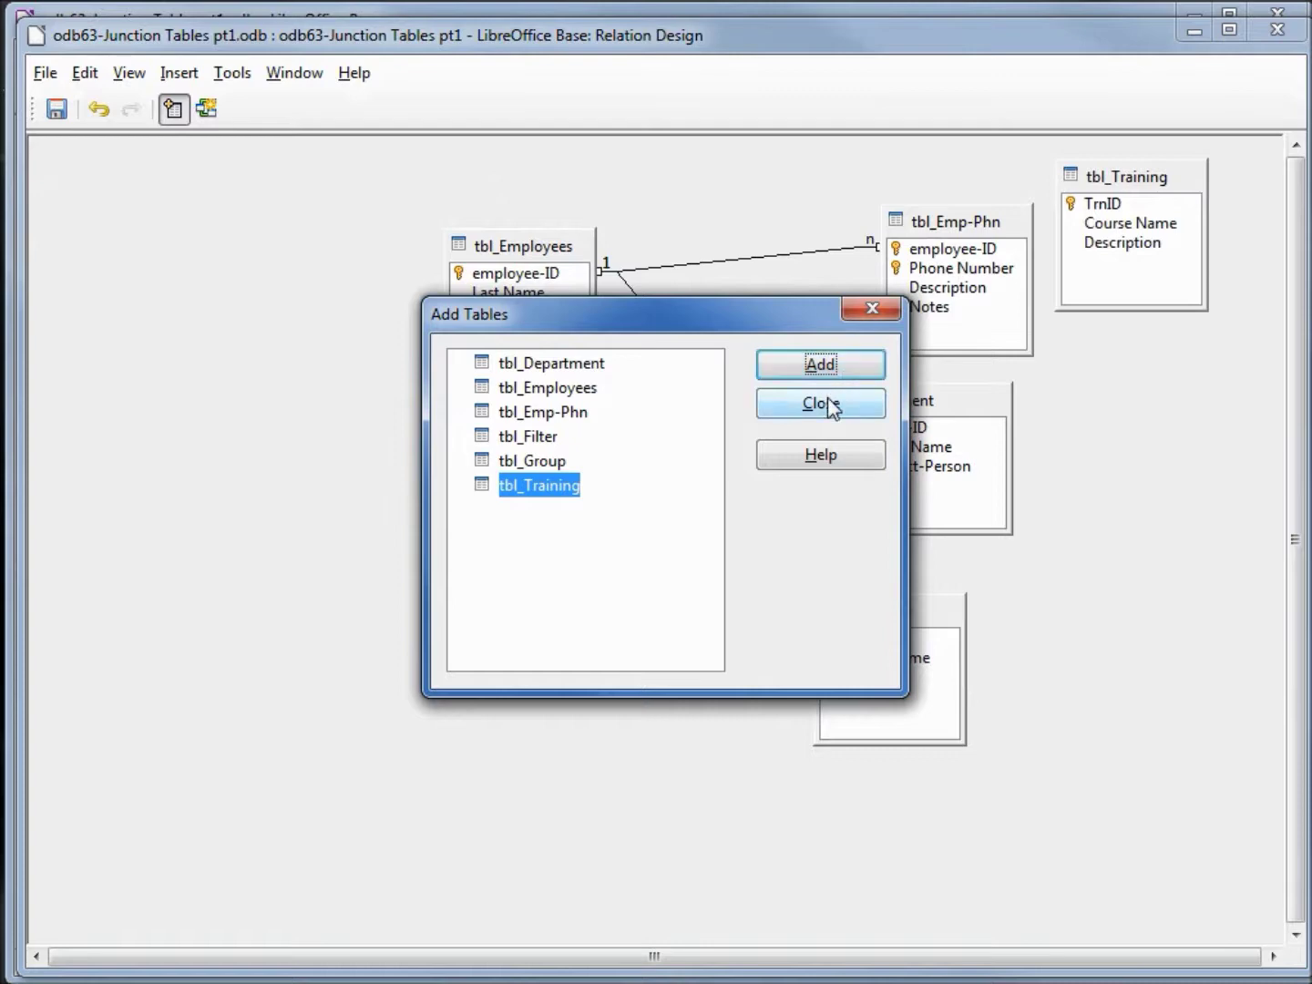
left_click(827, 401)
left_click_drag(1108, 182, 159, 259)
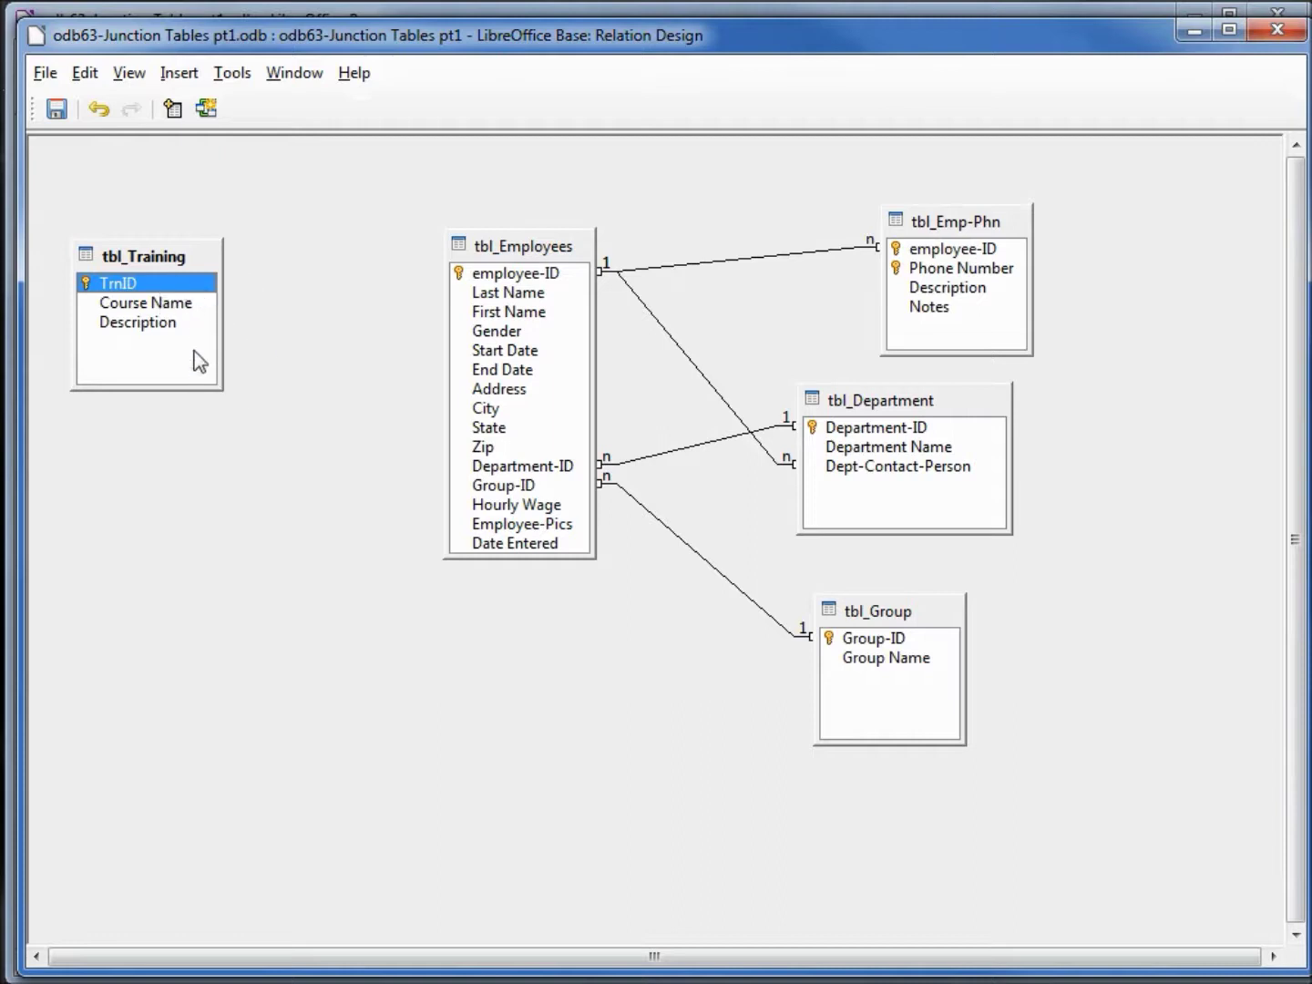
left_click_drag(181, 268, 202, 278)
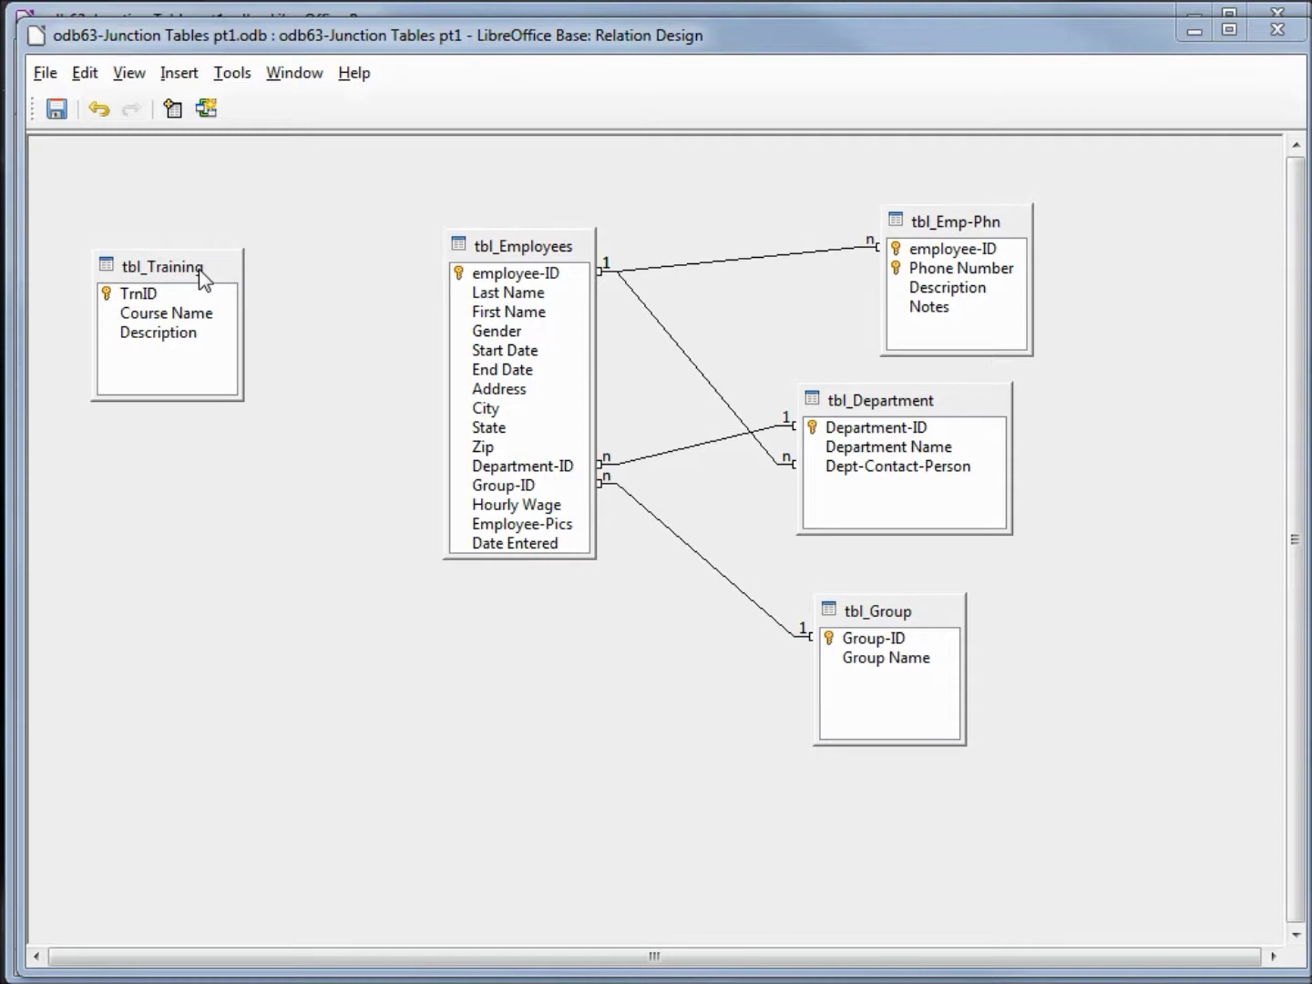
left_click(55, 111)
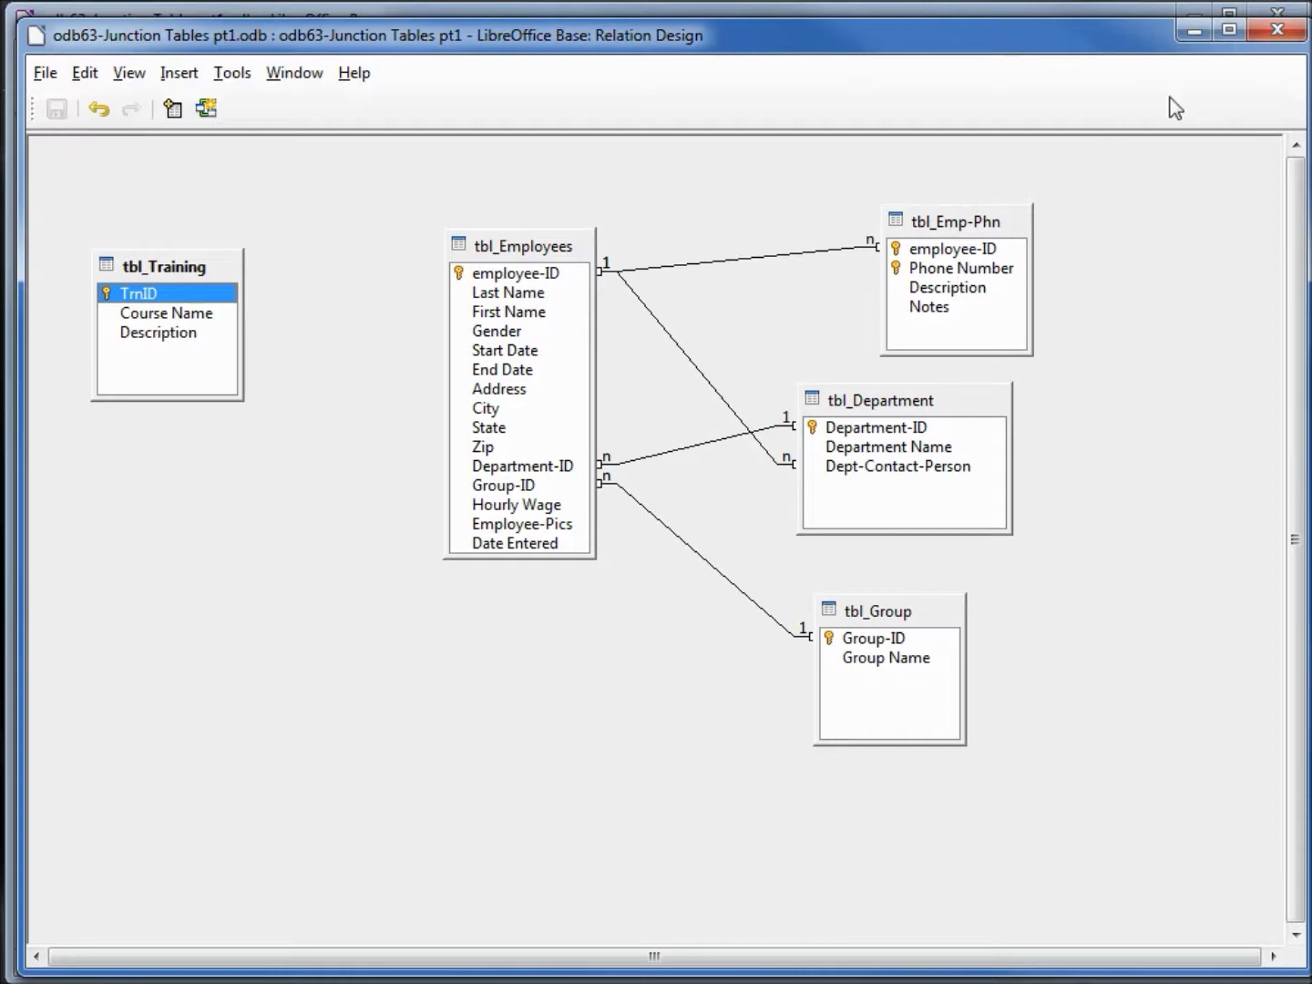
left_click(1275, 30)
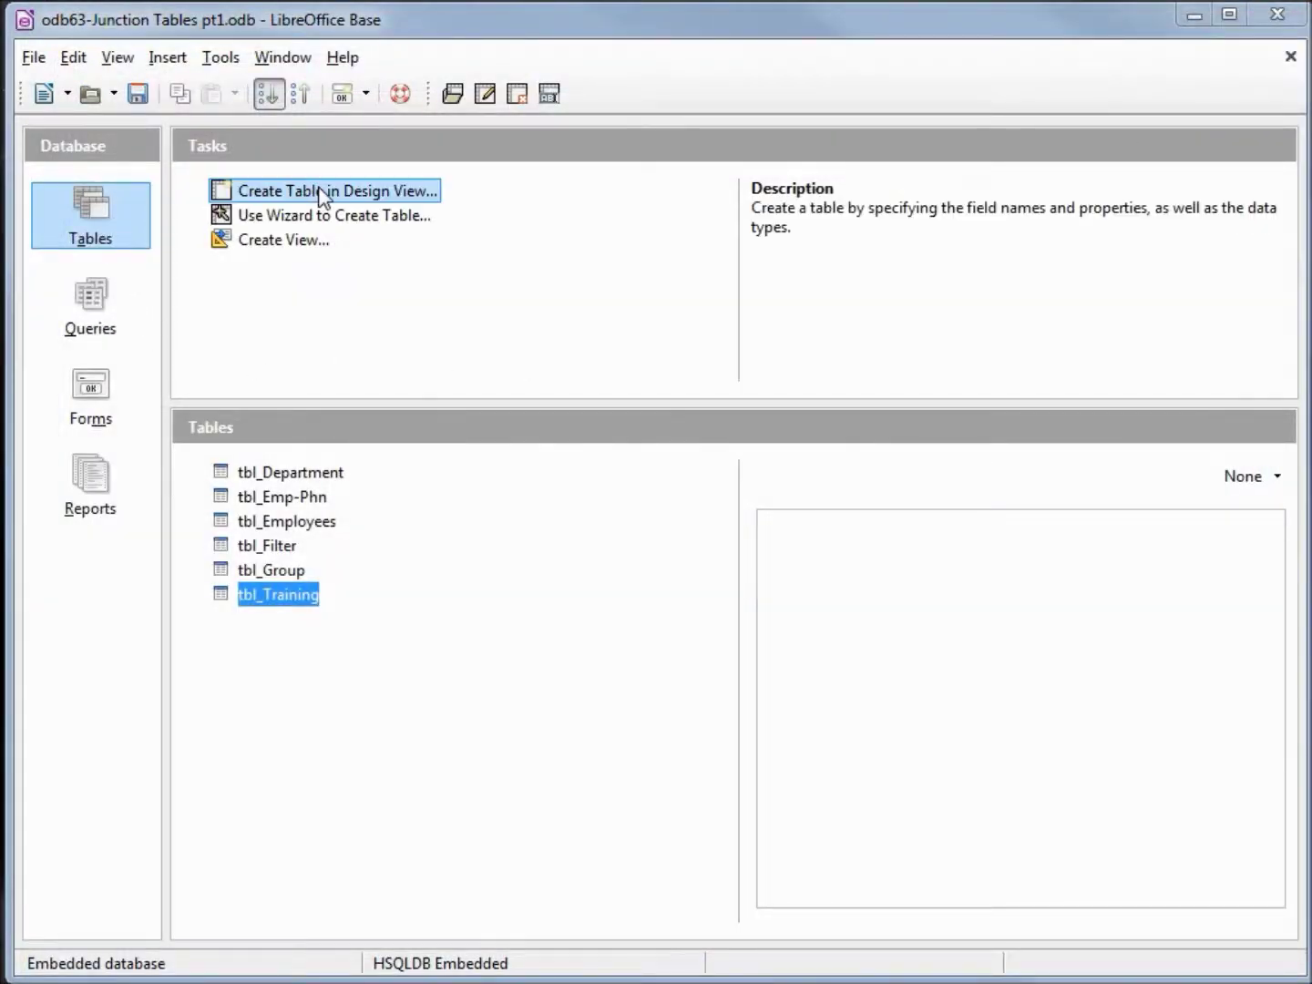
Start a new table design with Integer fields EmpID and TrnID
left_click(263, 197)
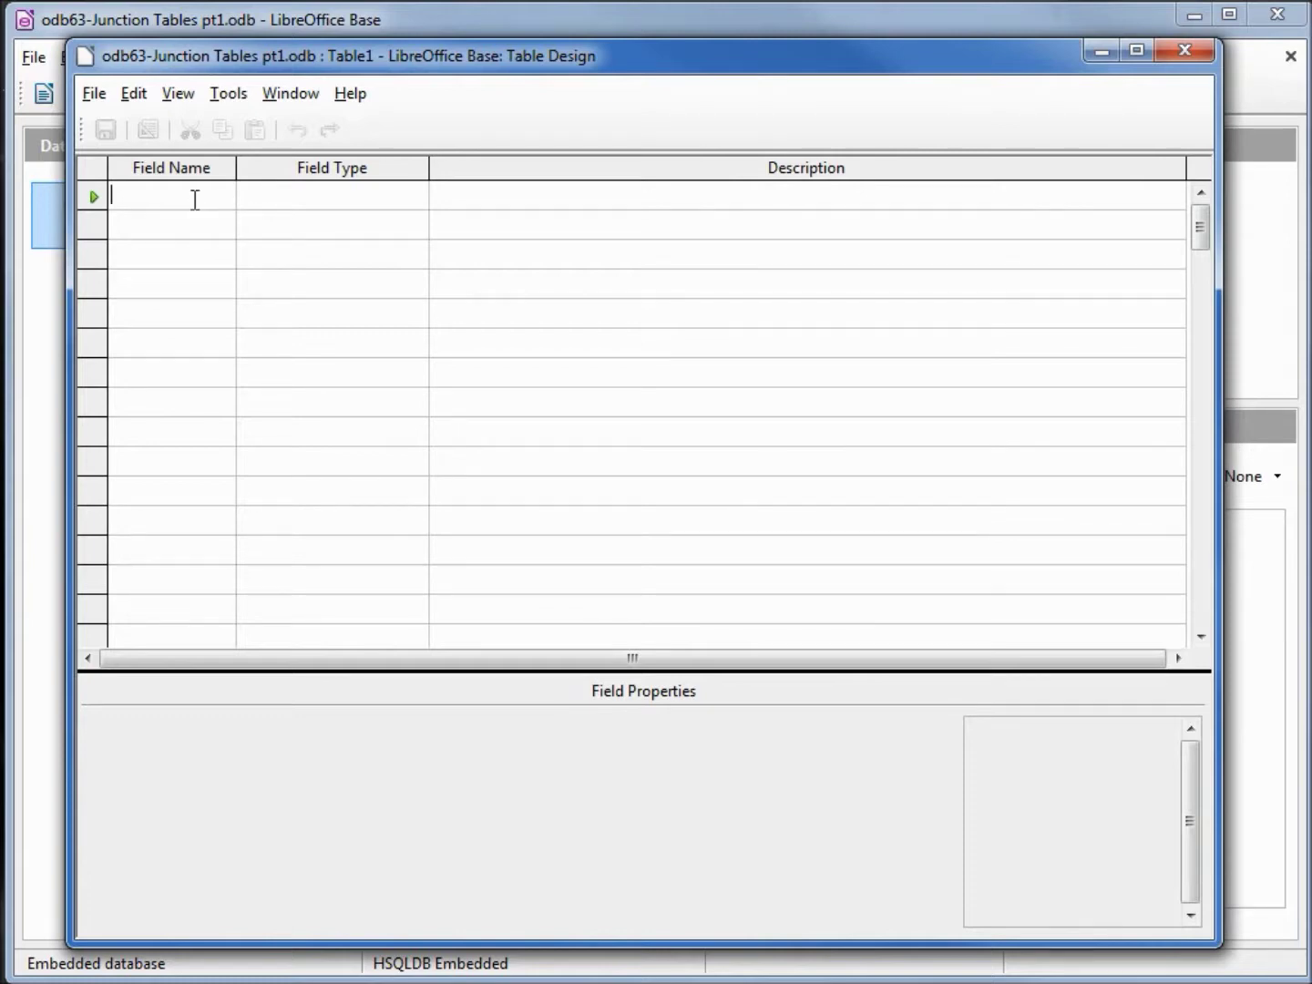
type("E")
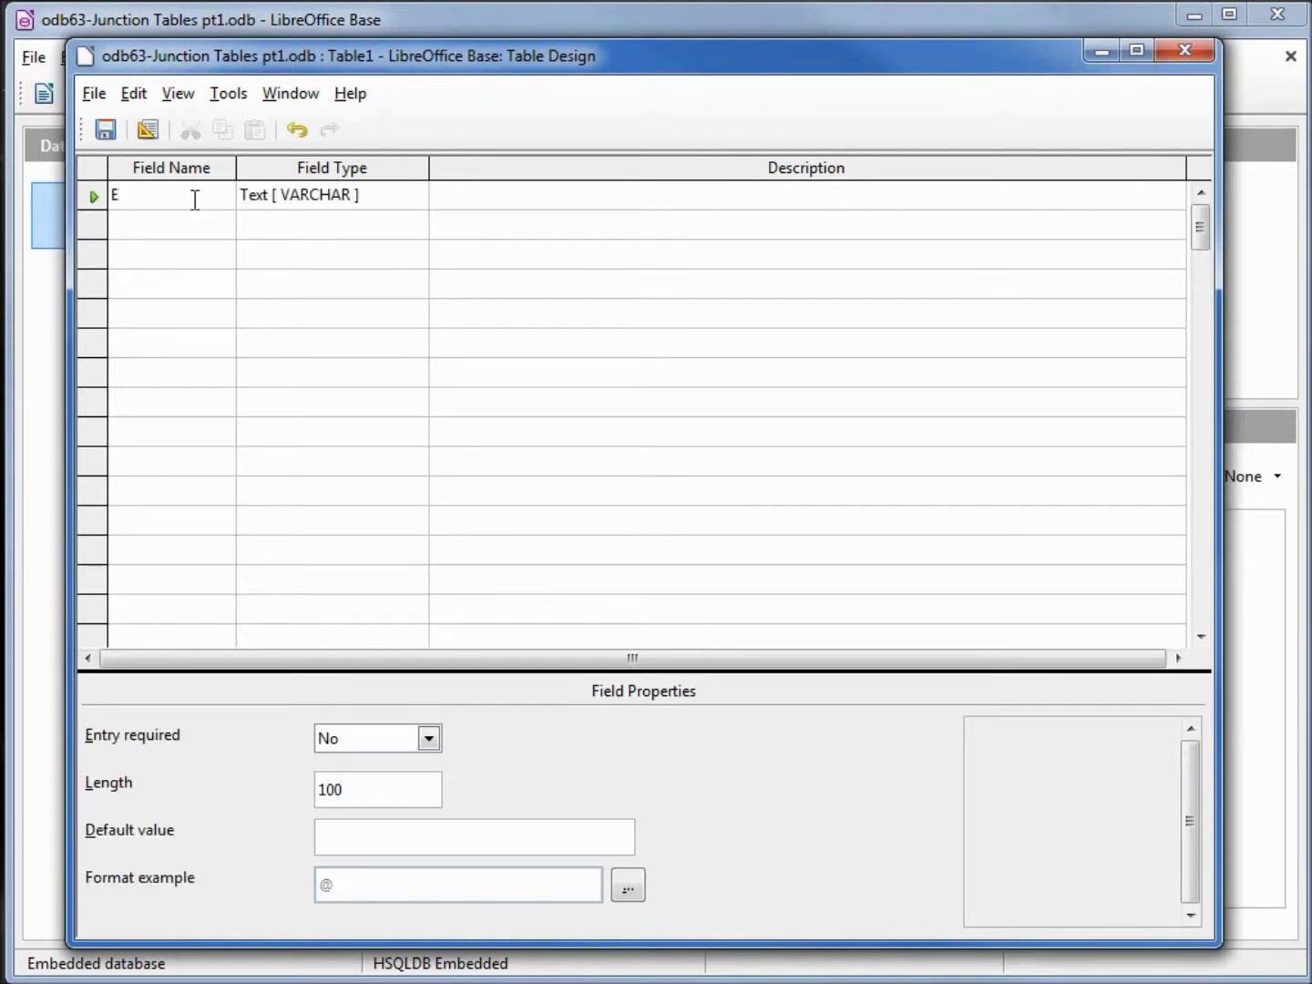
type("mpl")
type("ID")
key("Tab")
key("i")
key("i")
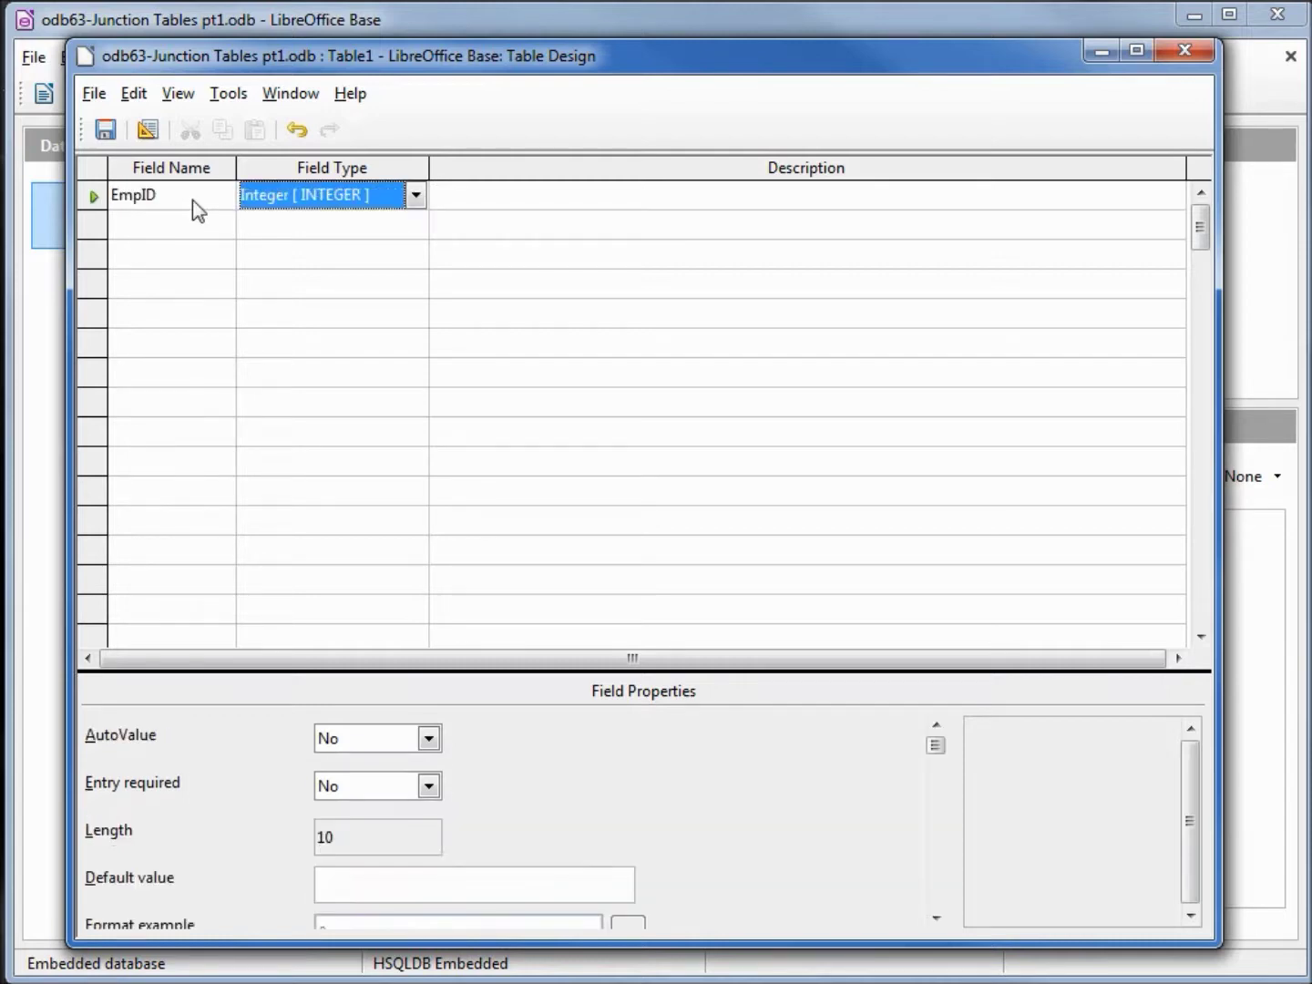
key("Tab")
key("Tab")
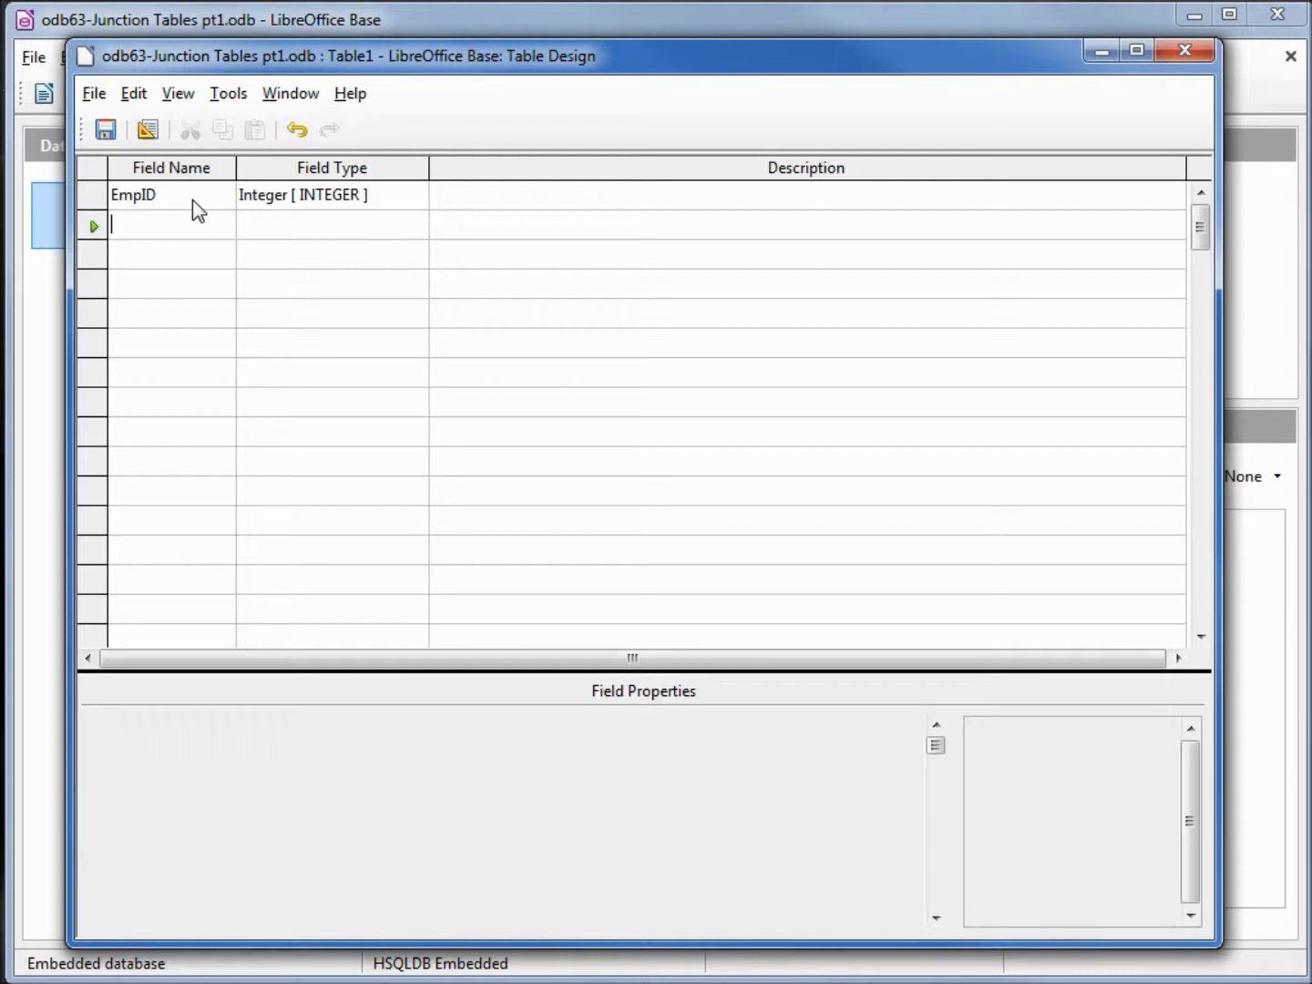
type("TrnID")
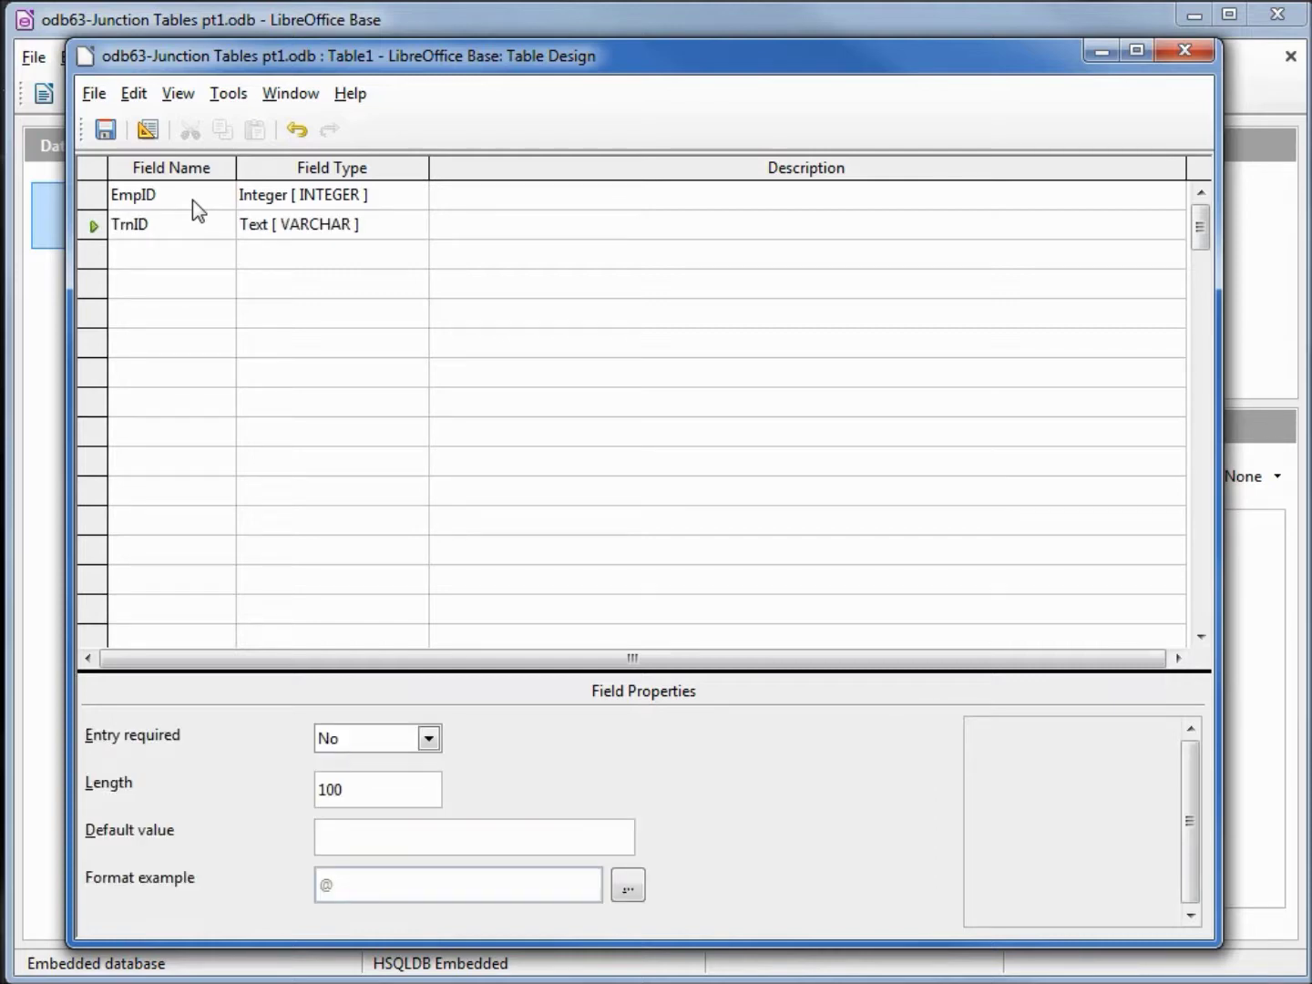
key("Tab")
key("i")
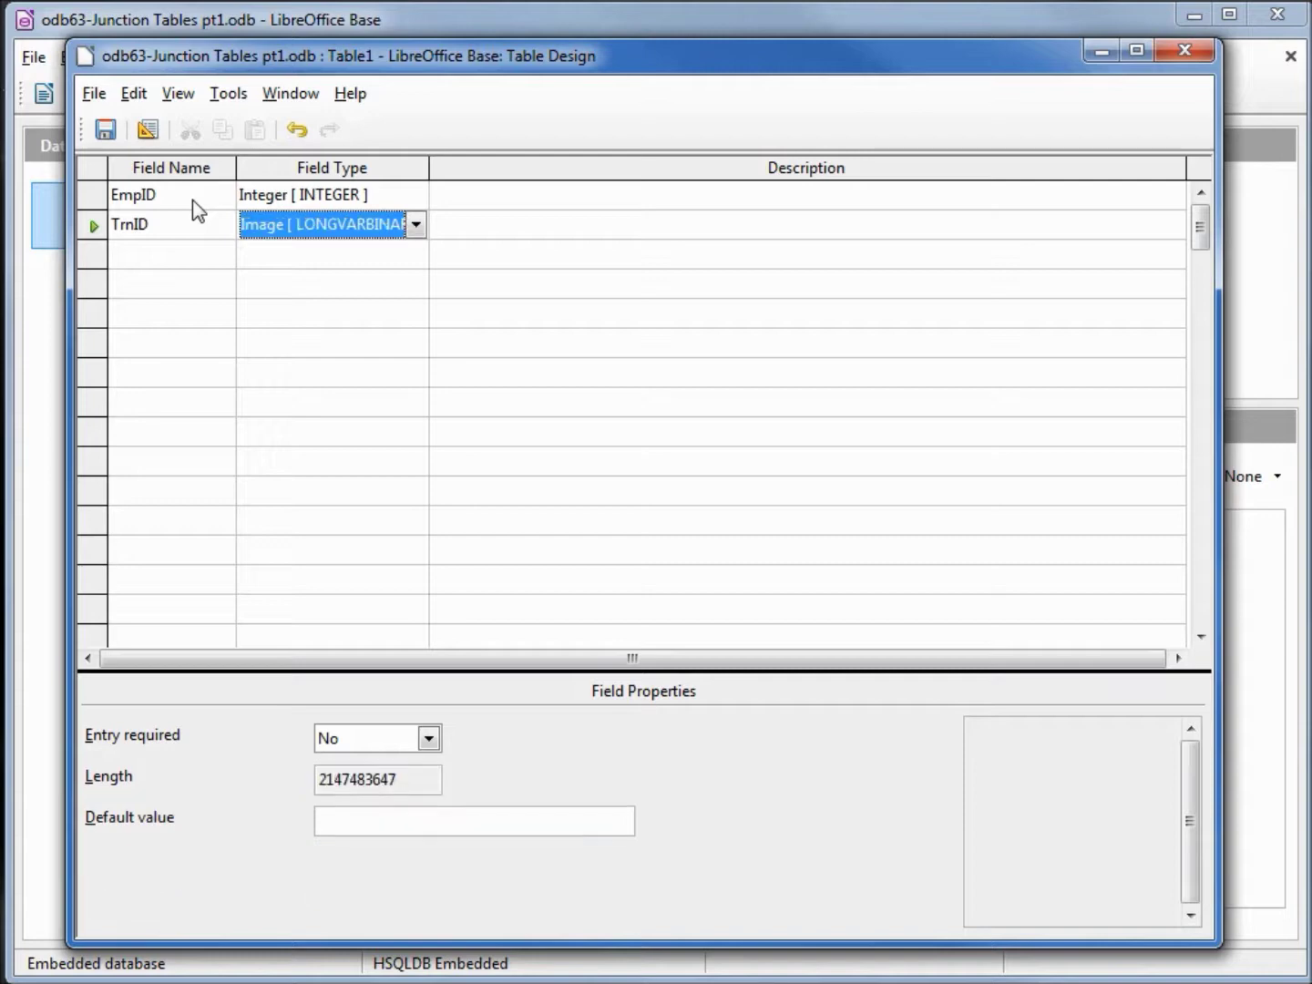
key("i")
key("Tab")
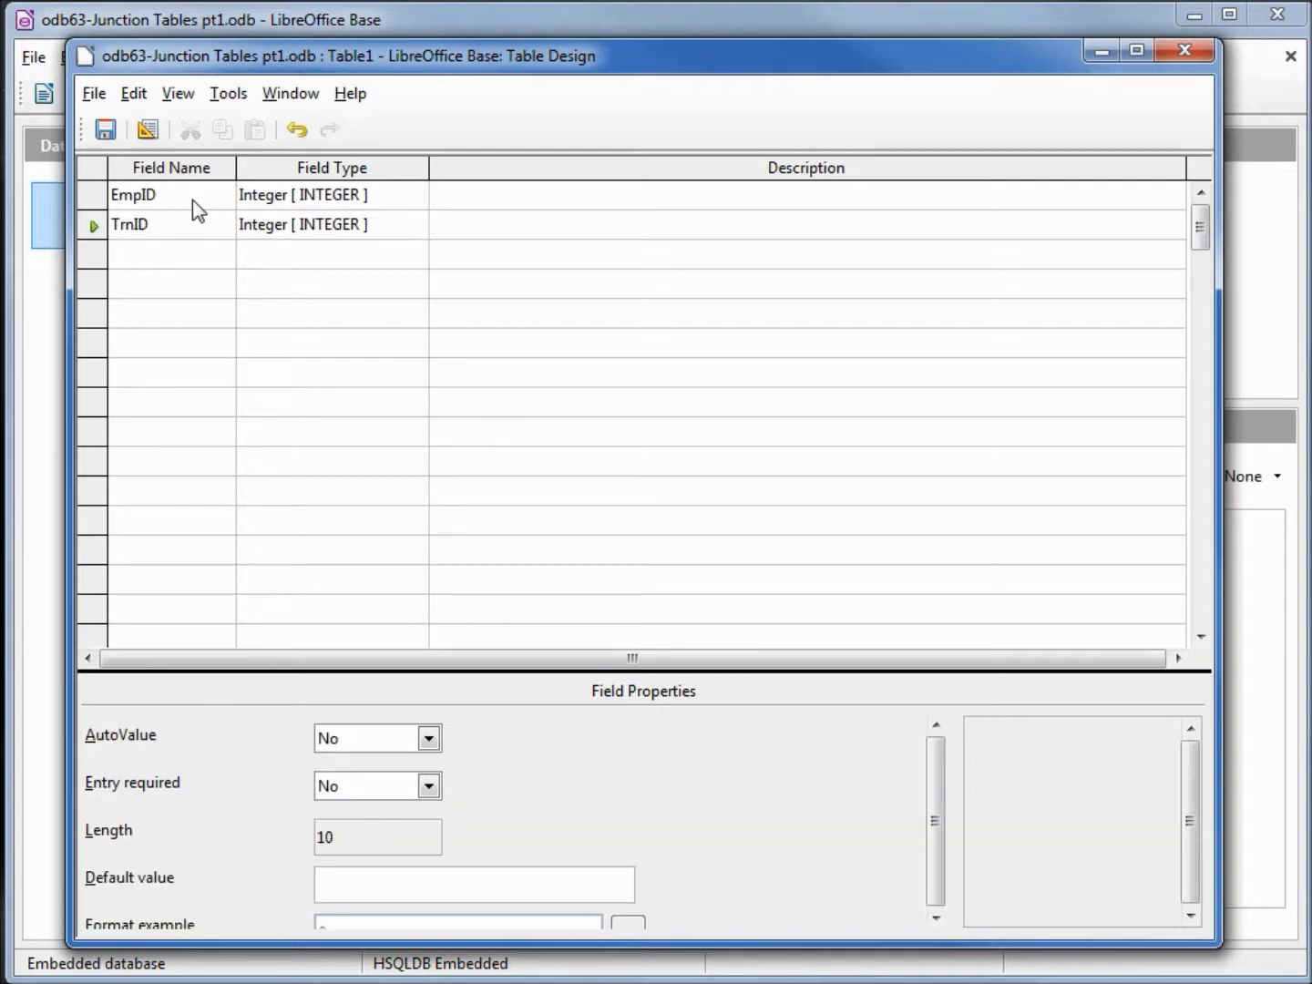
Make EmpID and TrnID together the table's composite primary key
left_click(94, 198)
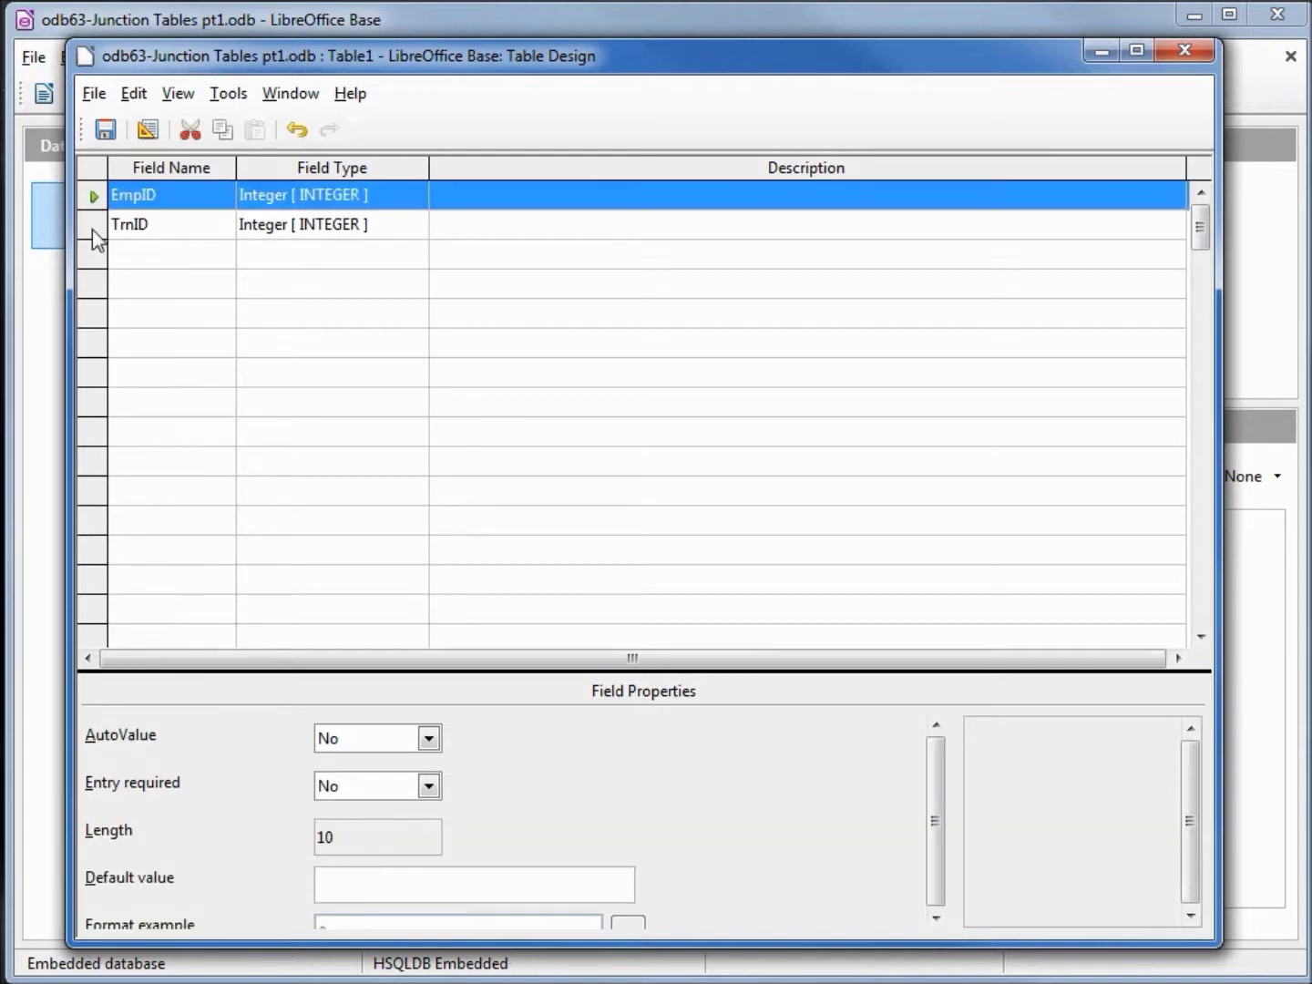
left_click(94, 227, "shift")
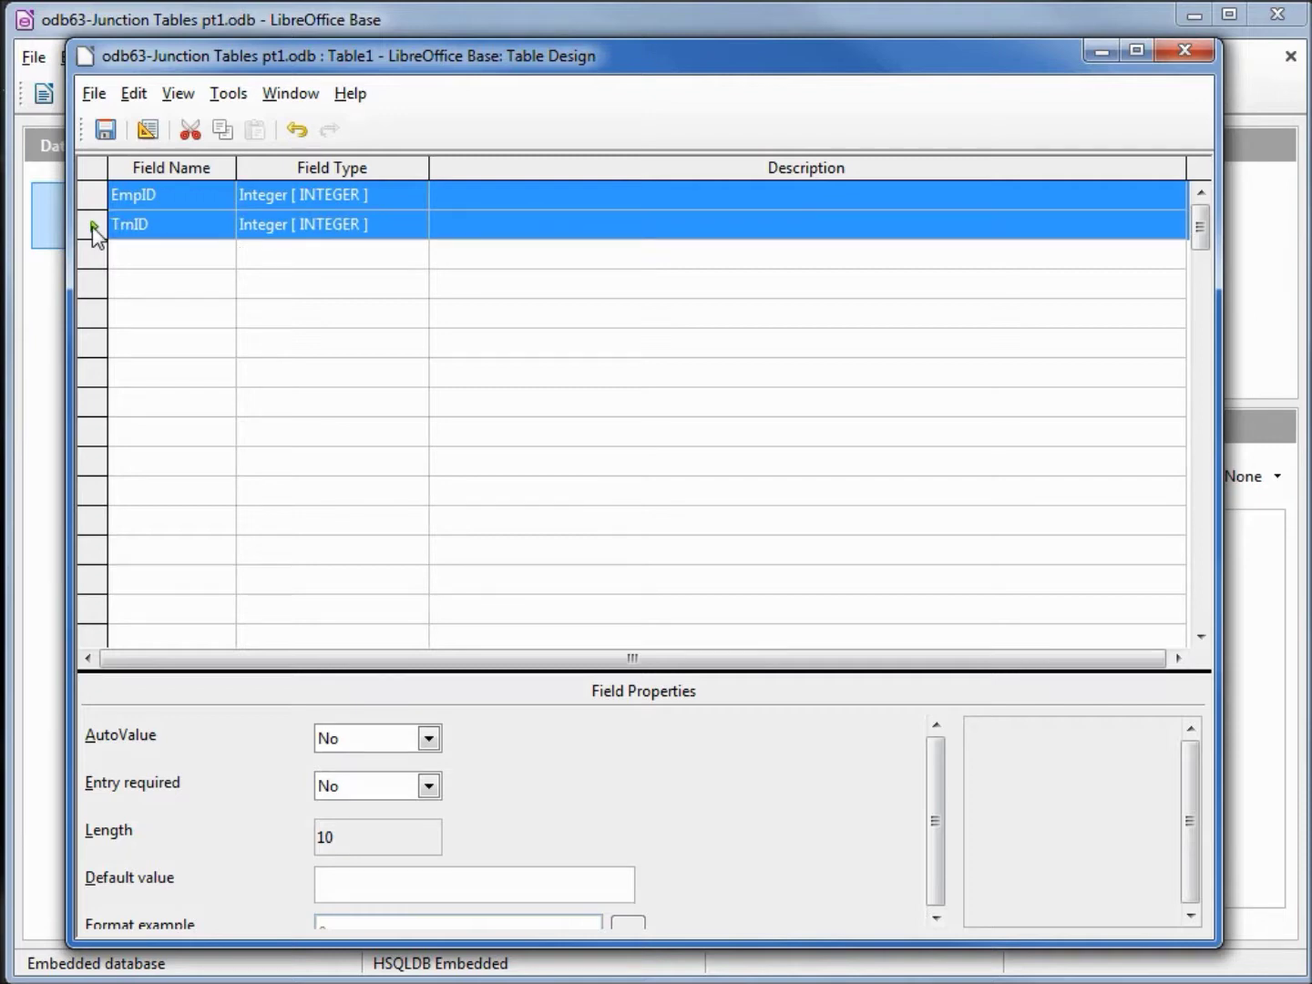
right_click(94, 235)
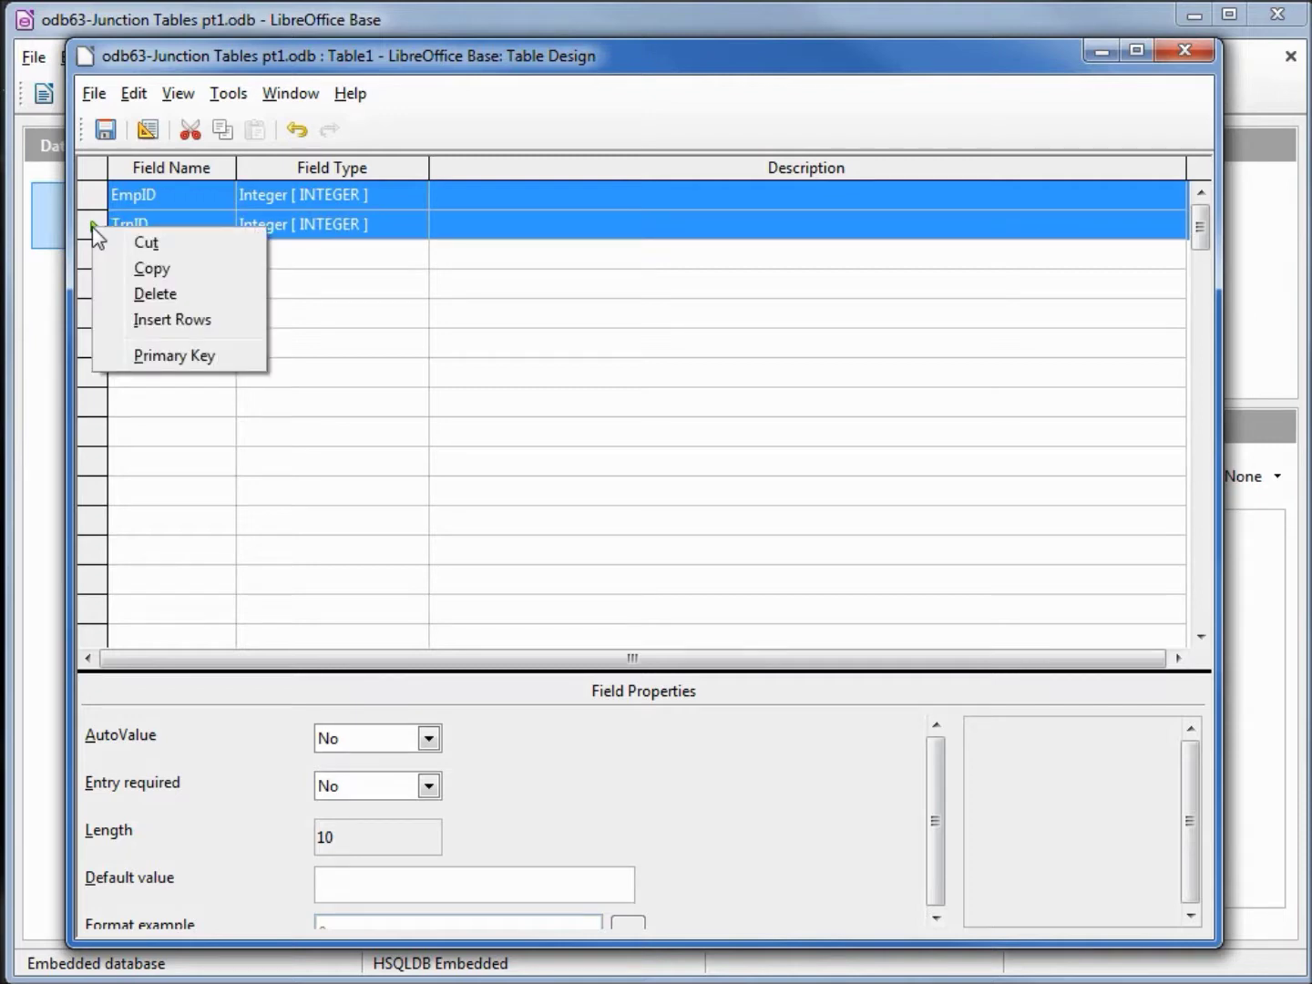
left_click(155, 356)
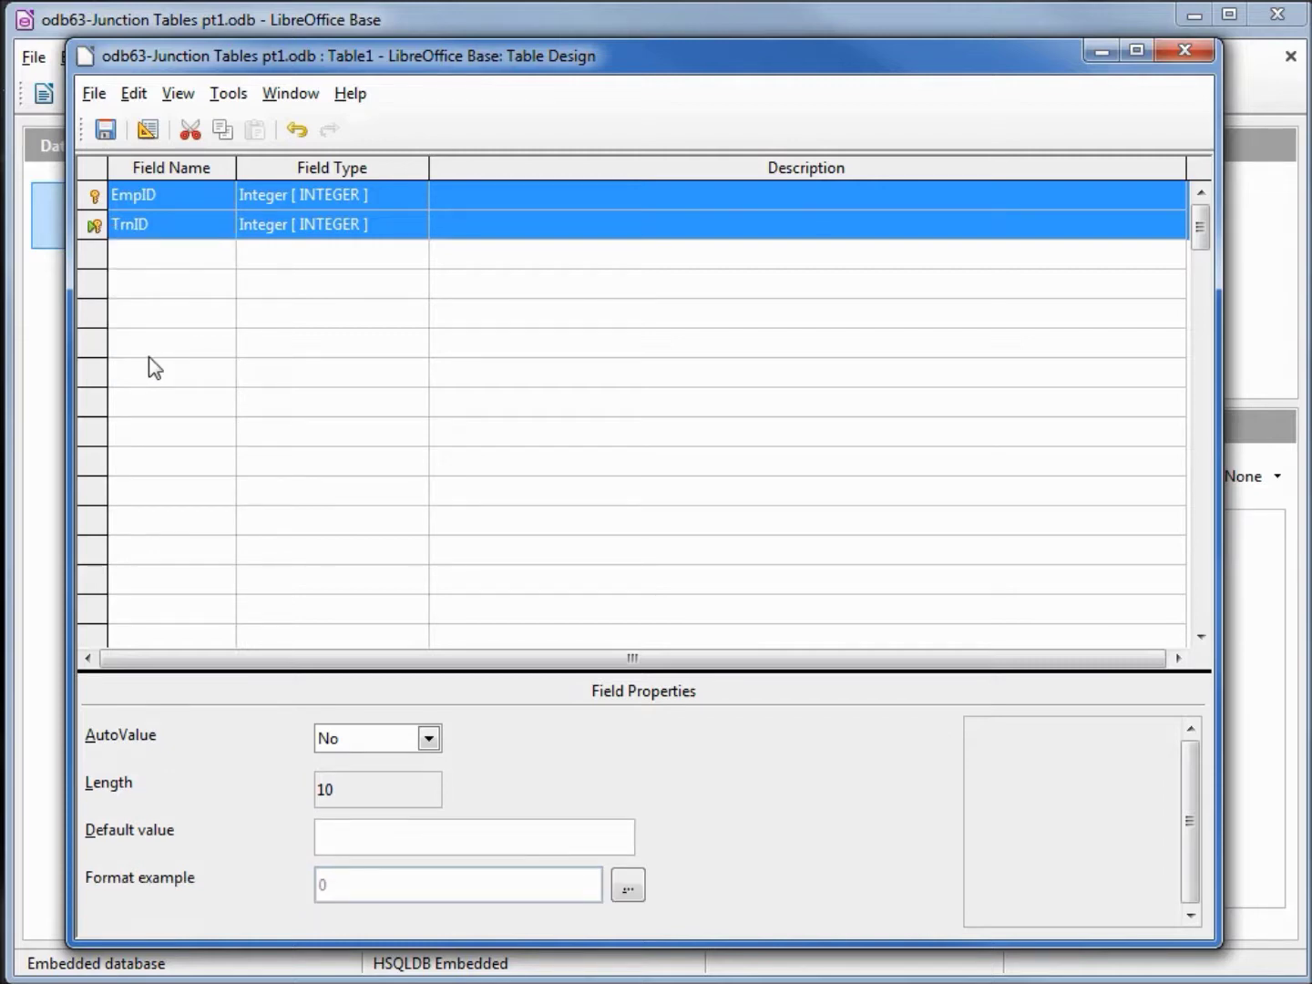
Save the new table as tbl_Junction and close the design window
left_click(106, 129)
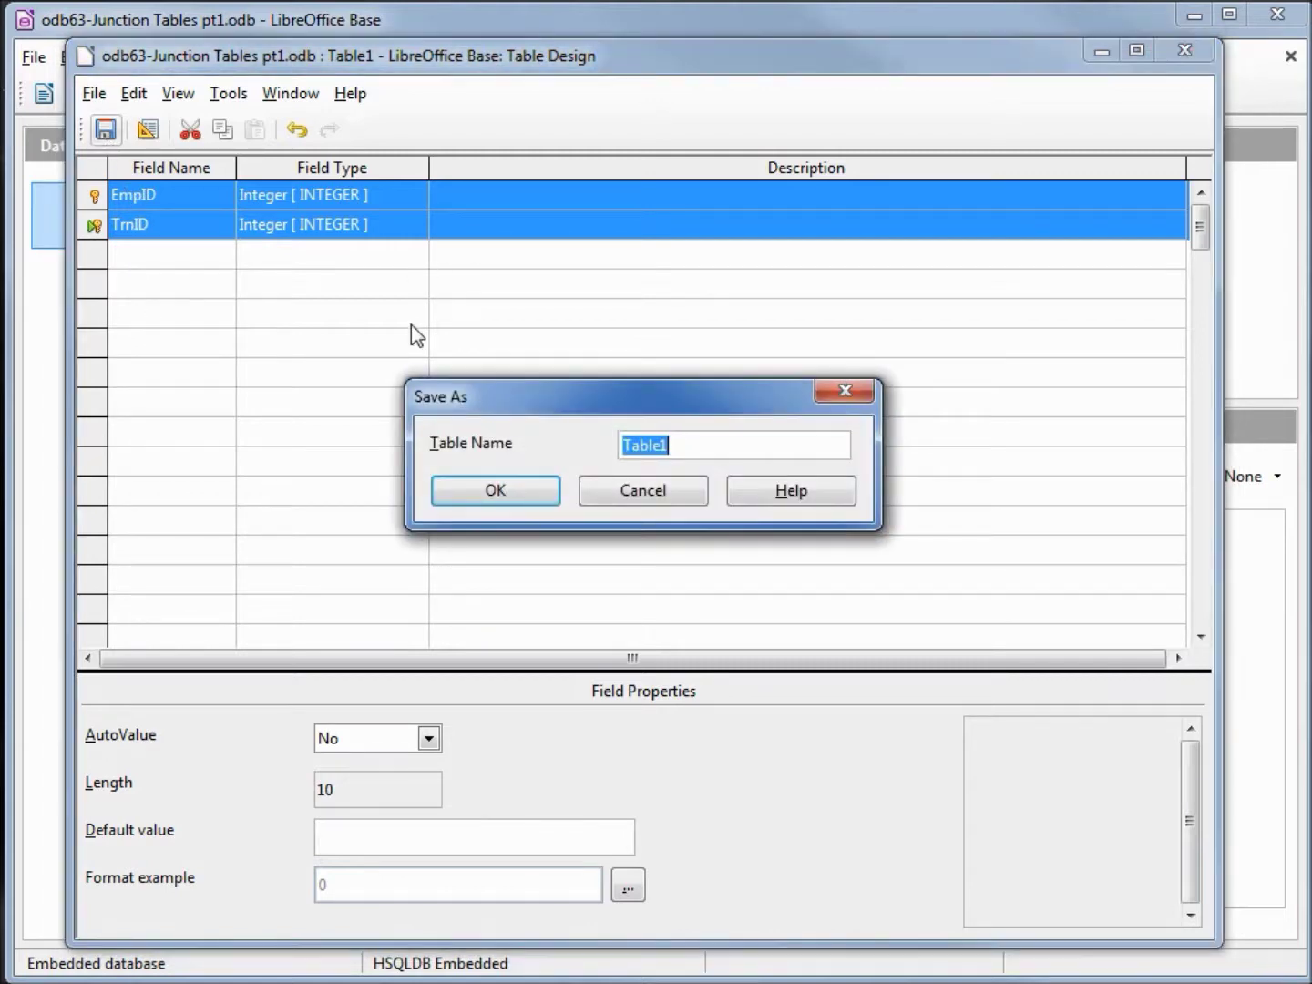
type("tbl_Junction")
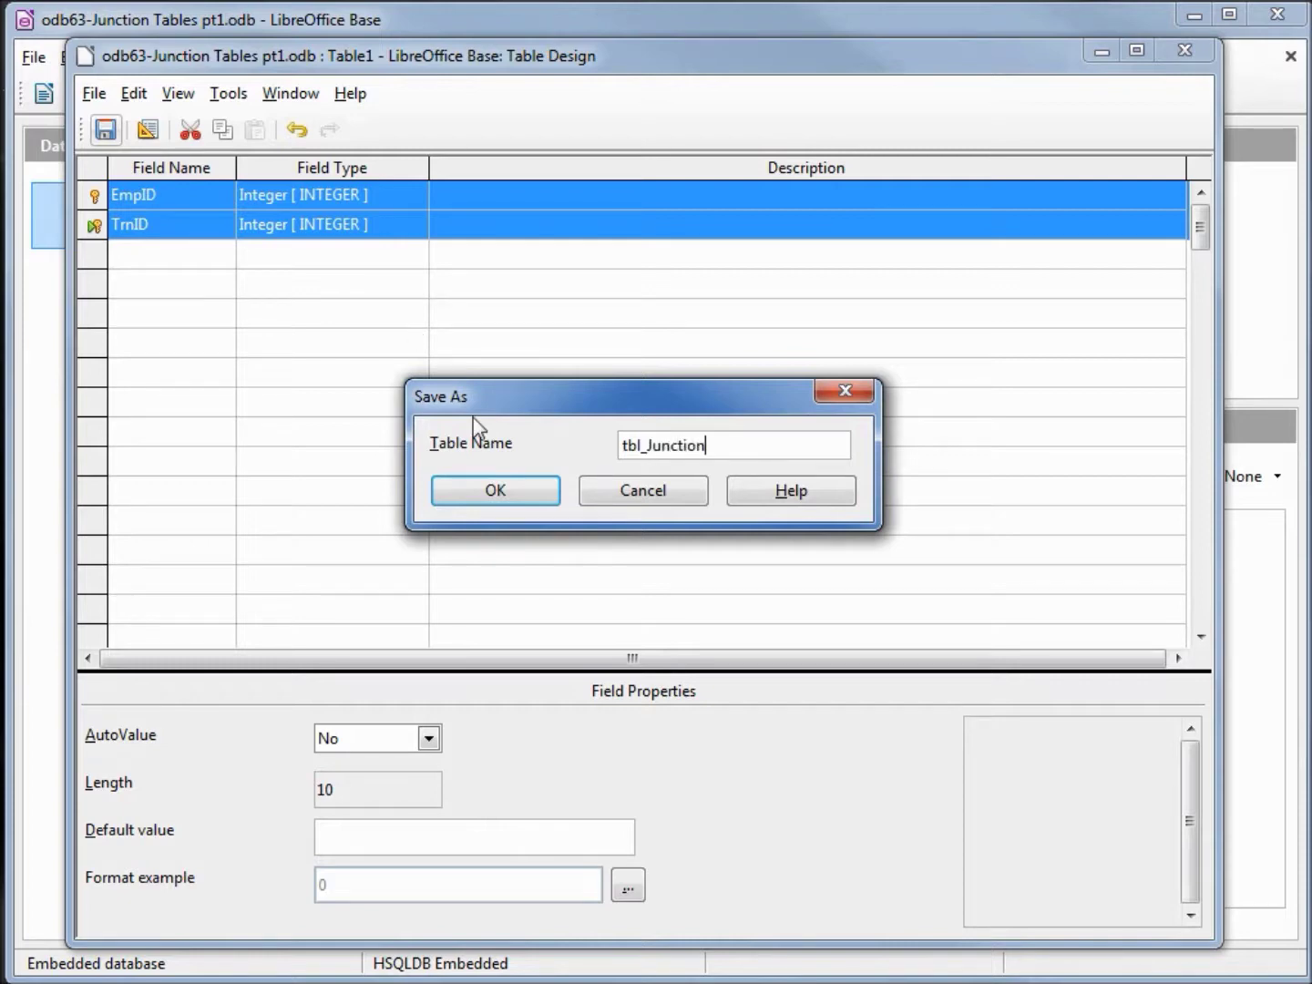
left_click(485, 494)
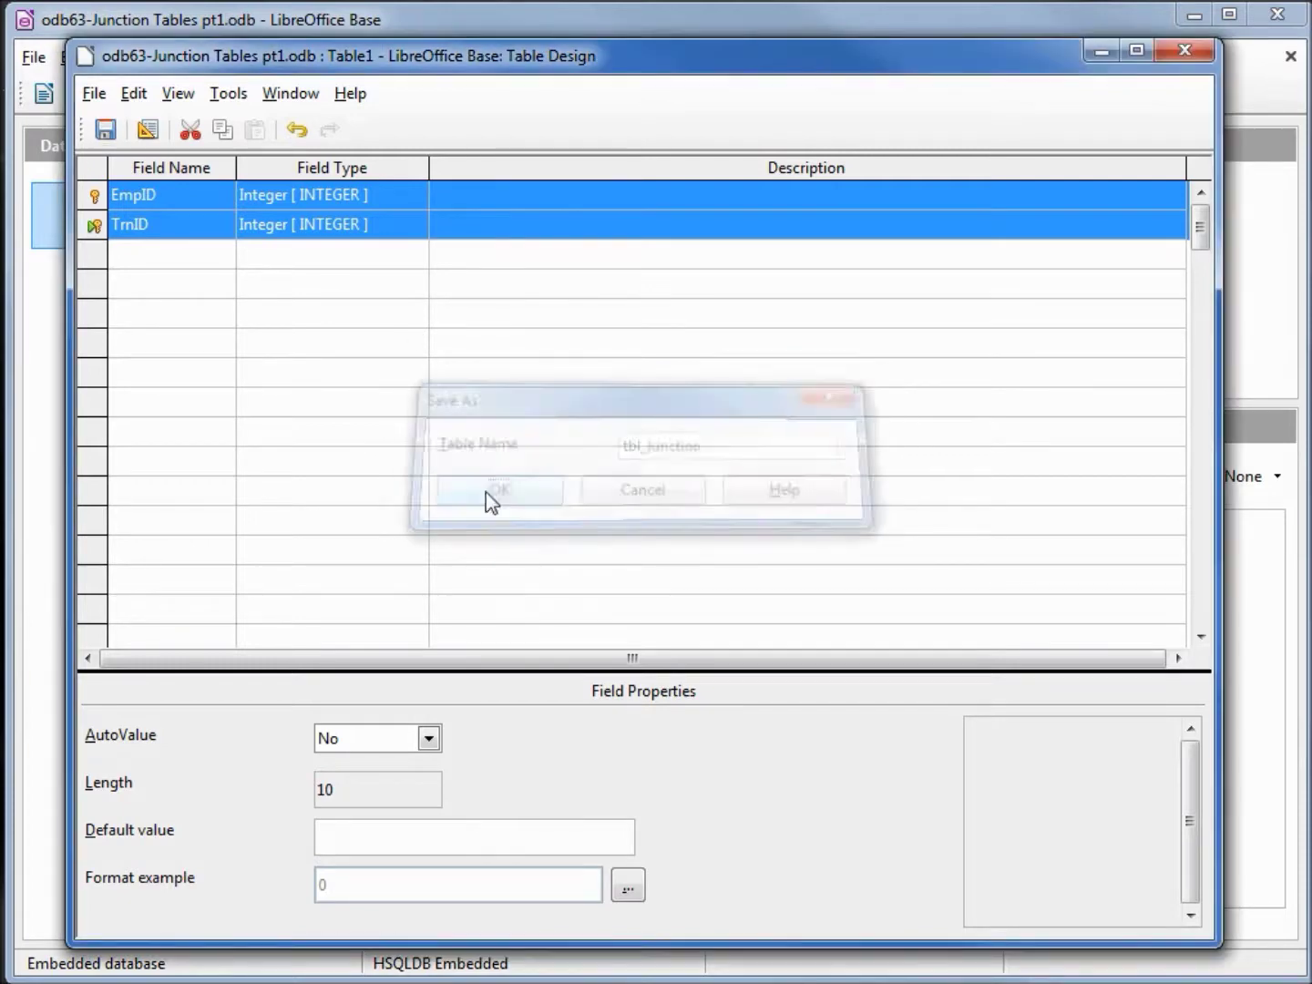
left_click(1200, 48)
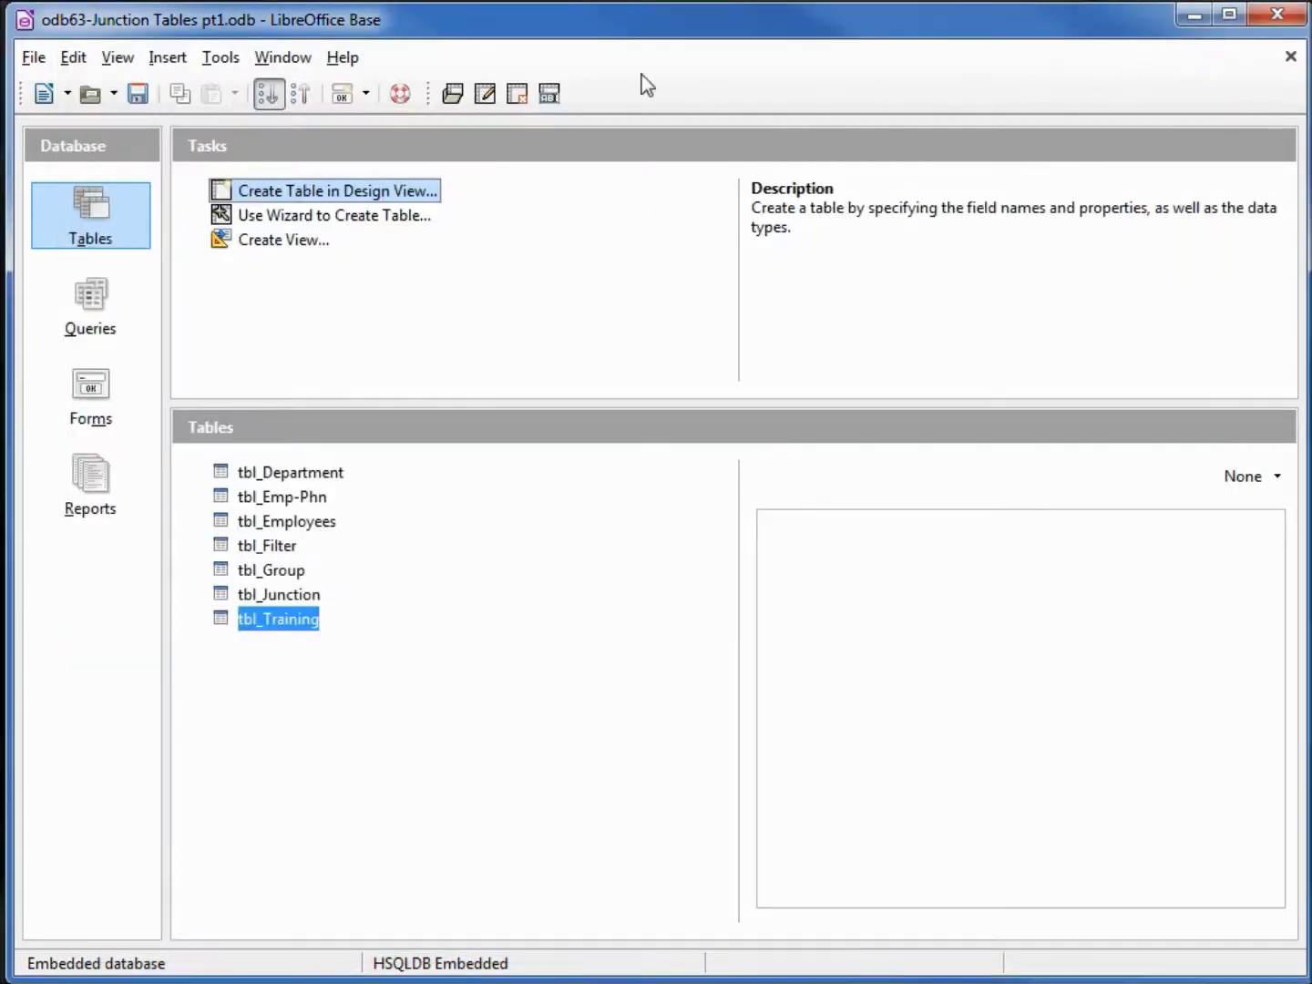
Open Tools > Relationships and add tbl_Junction to the diagram
left_click(222, 62)
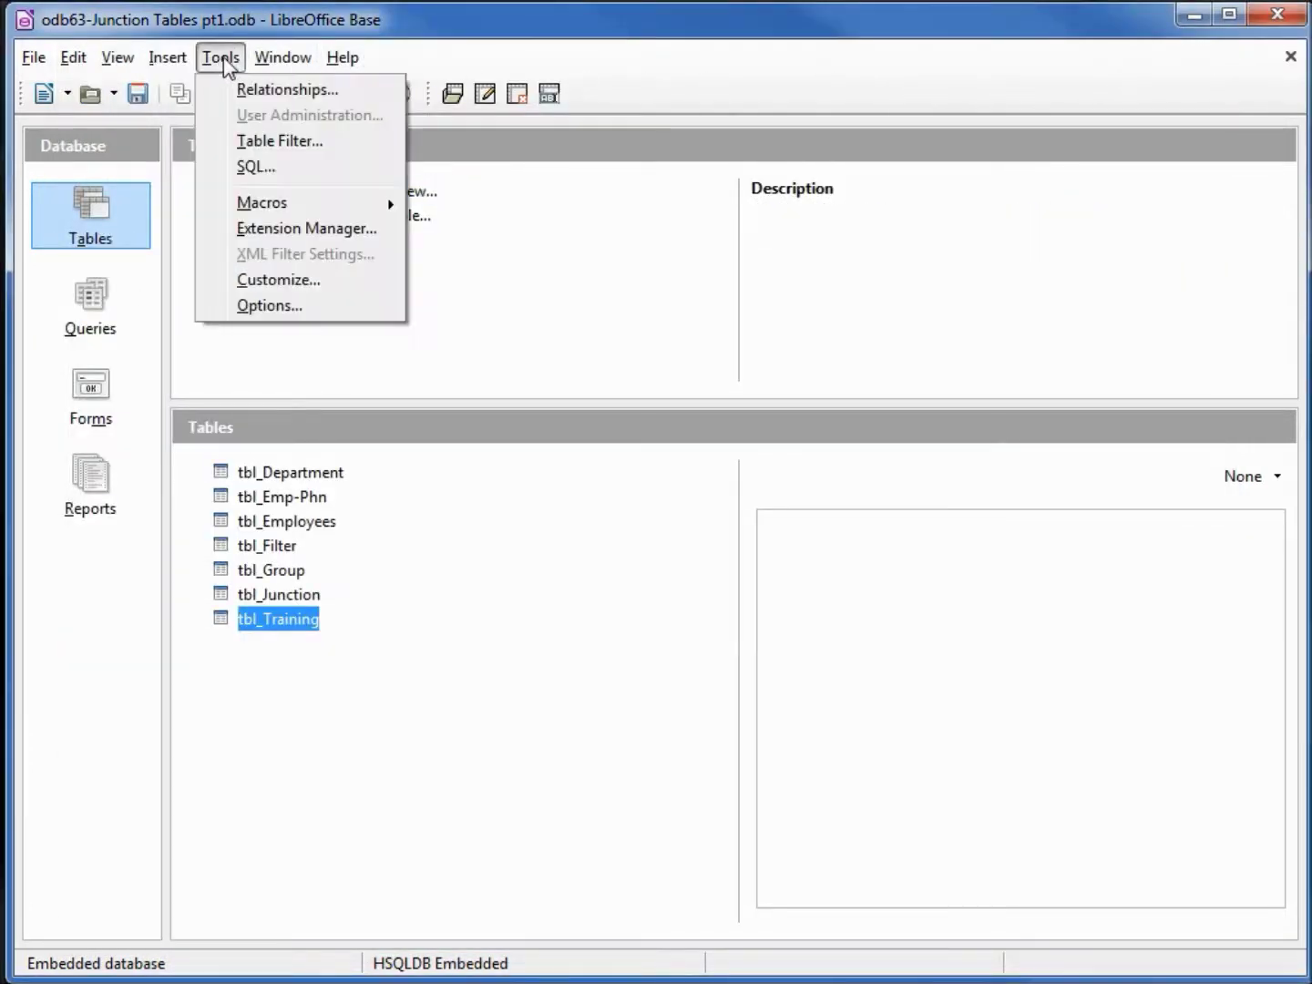
left_click(259, 89)
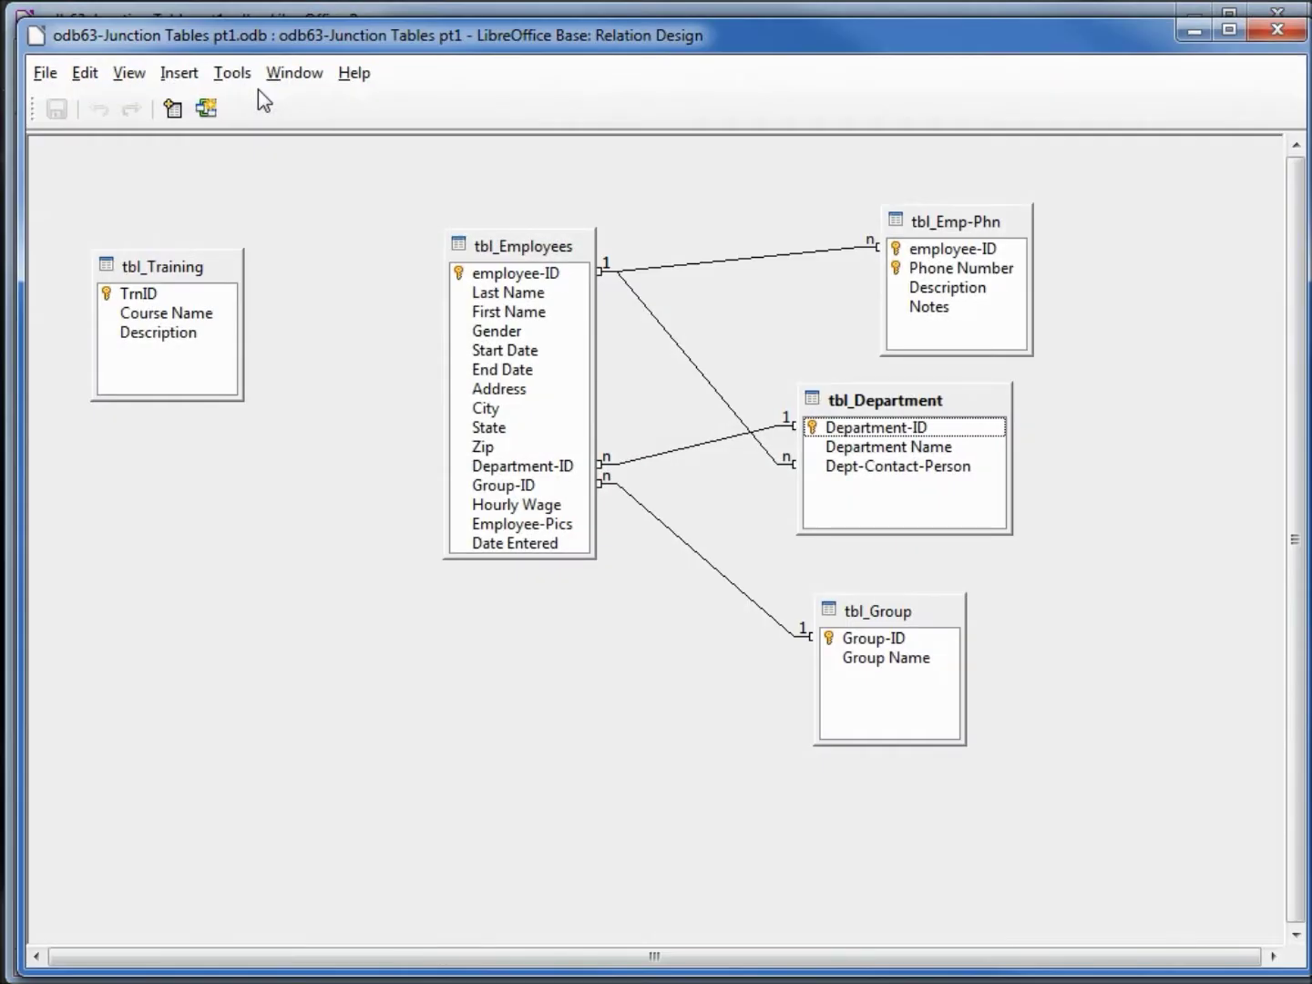
left_click(170, 110)
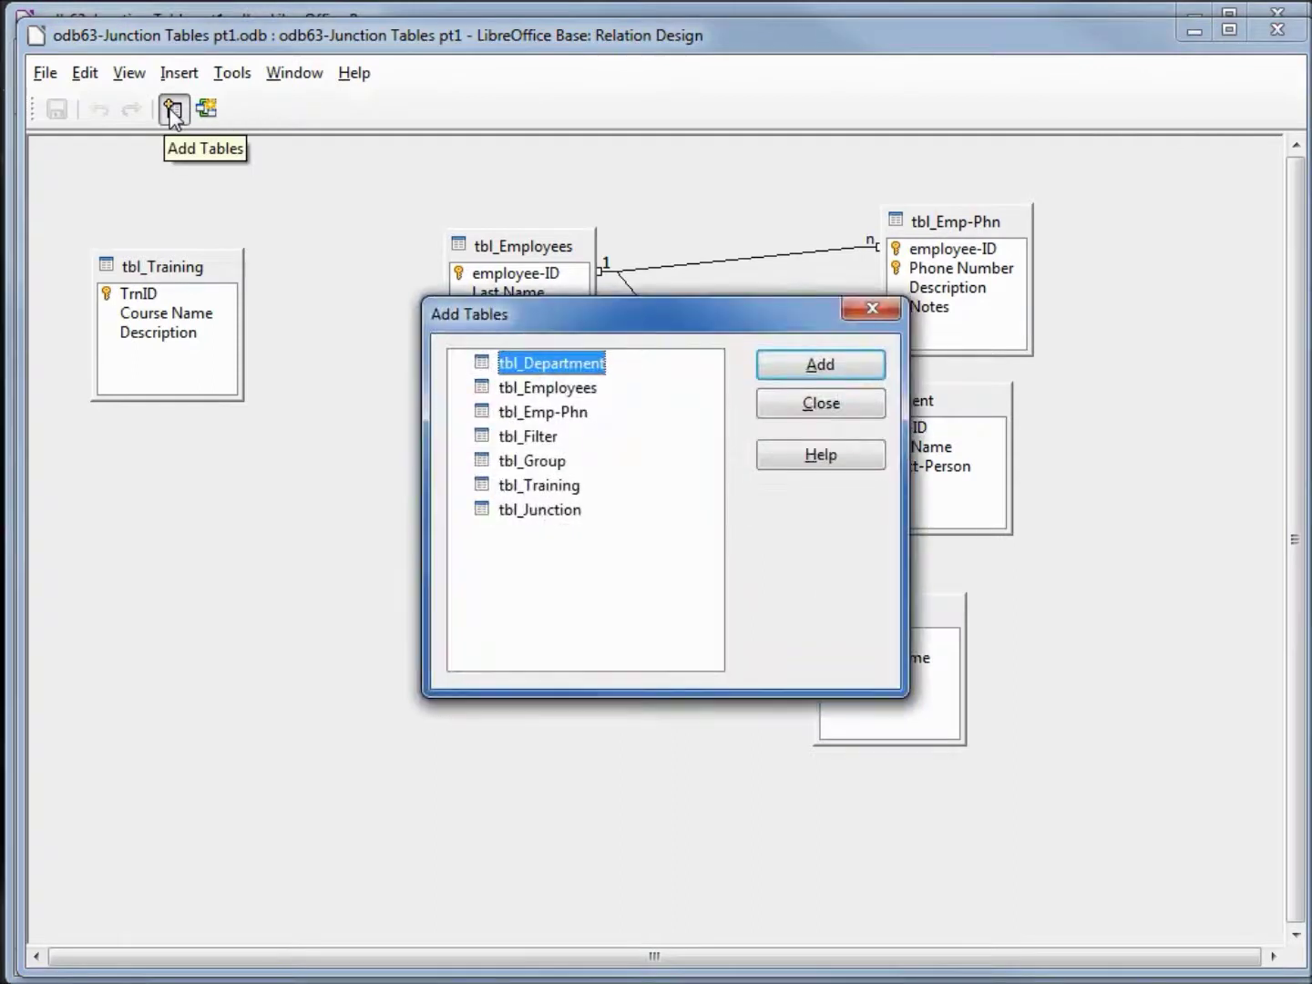
left_click(539, 516)
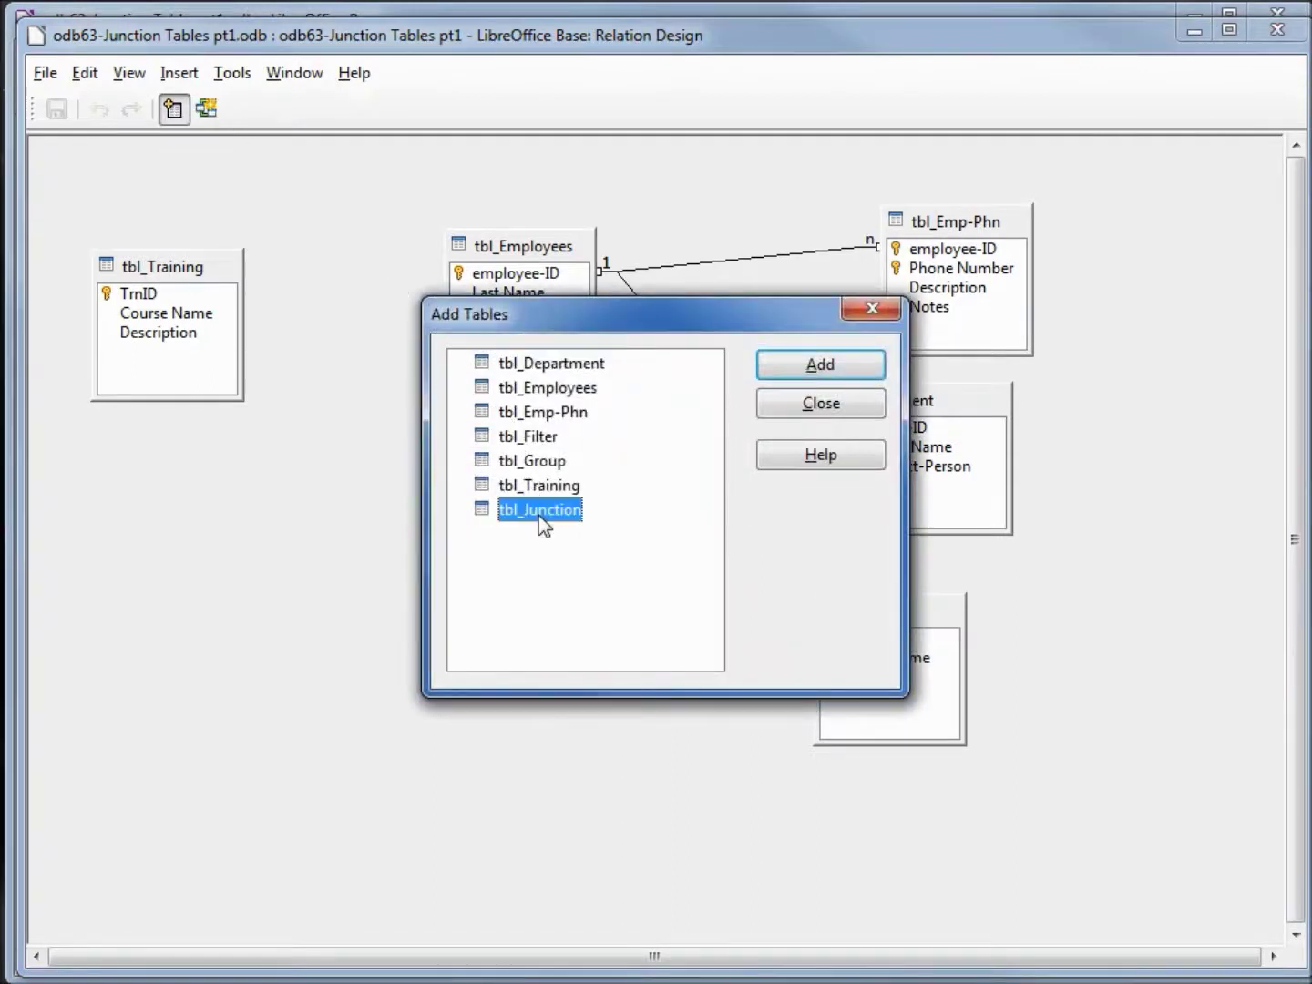
left_click(854, 374)
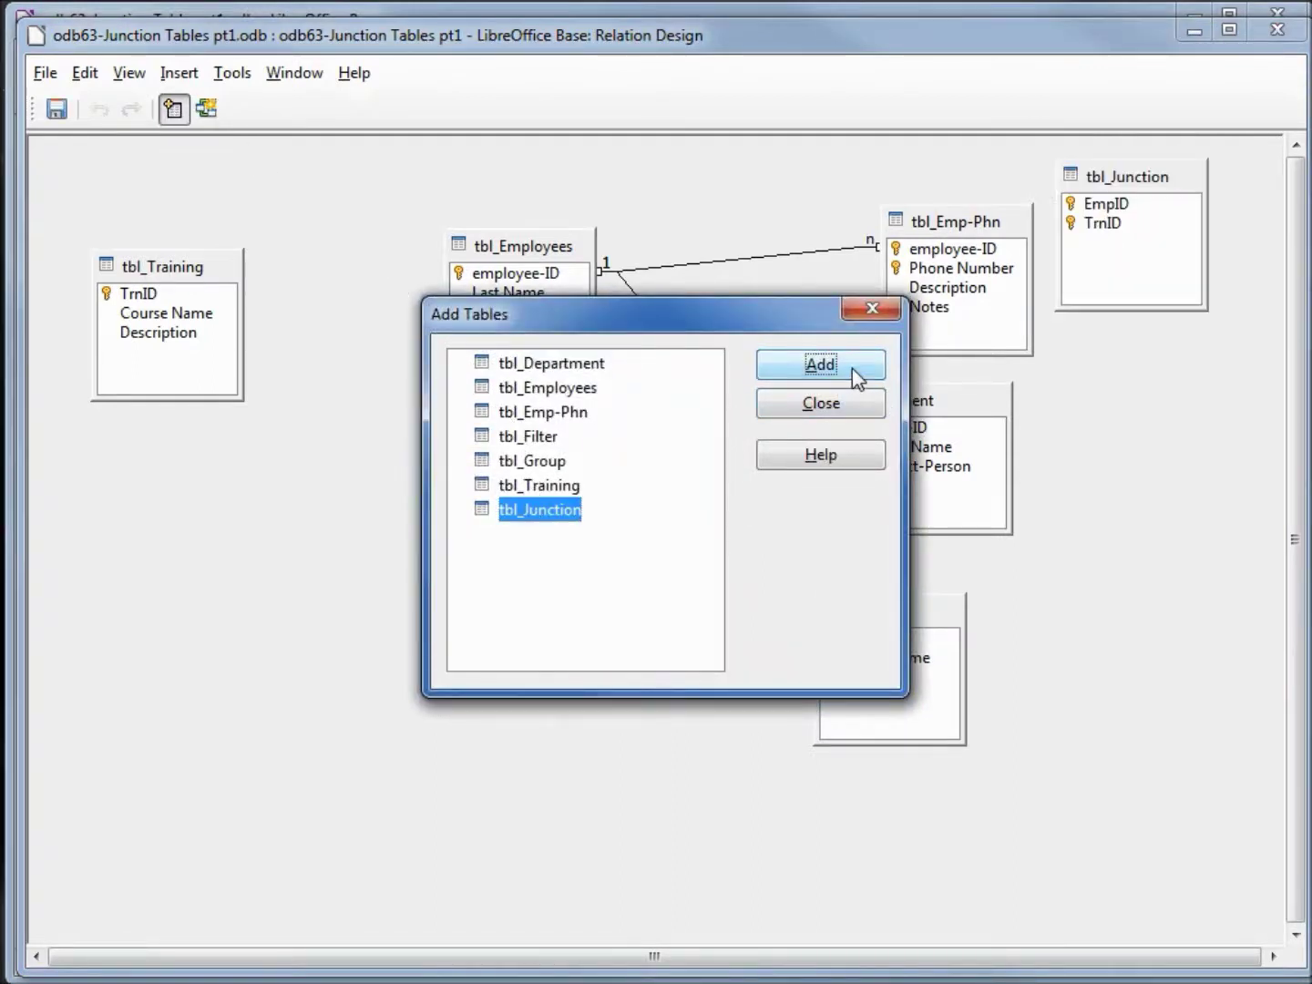
left_click(871, 310)
Place tbl_Junction beside tbl_Training, with tbl_Training at the top-left
left_click_drag(1089, 179, 357, 257)
left_click(167, 261)
left_click_drag(168, 262, 126, 214)
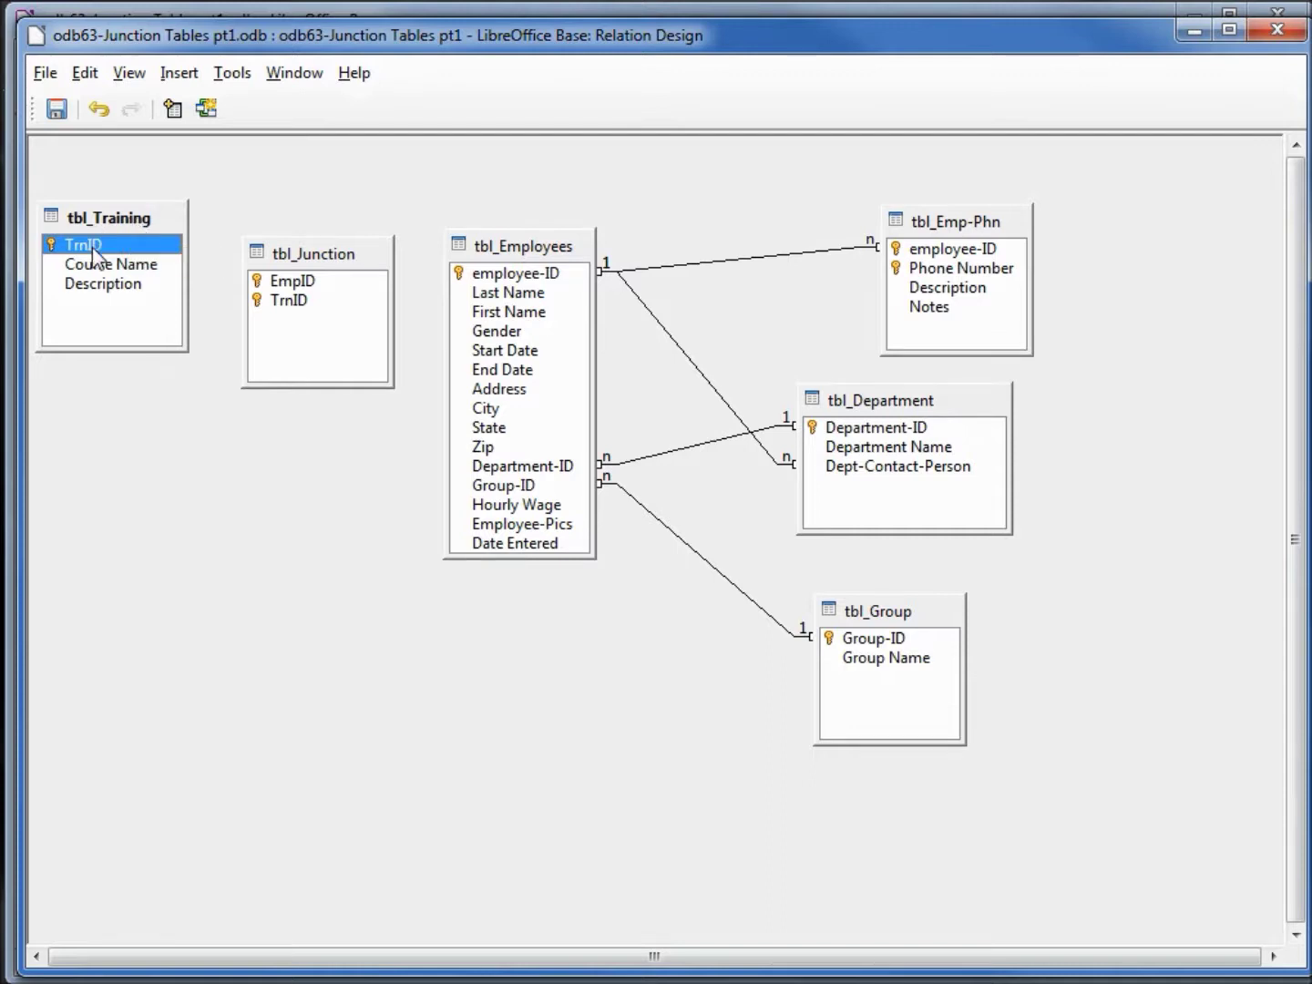
Link tbl_Junction to tbl_Training on TrnID and tbl_Employees on employee-ID, both with update cascade
left_click_drag(92, 247, 293, 296)
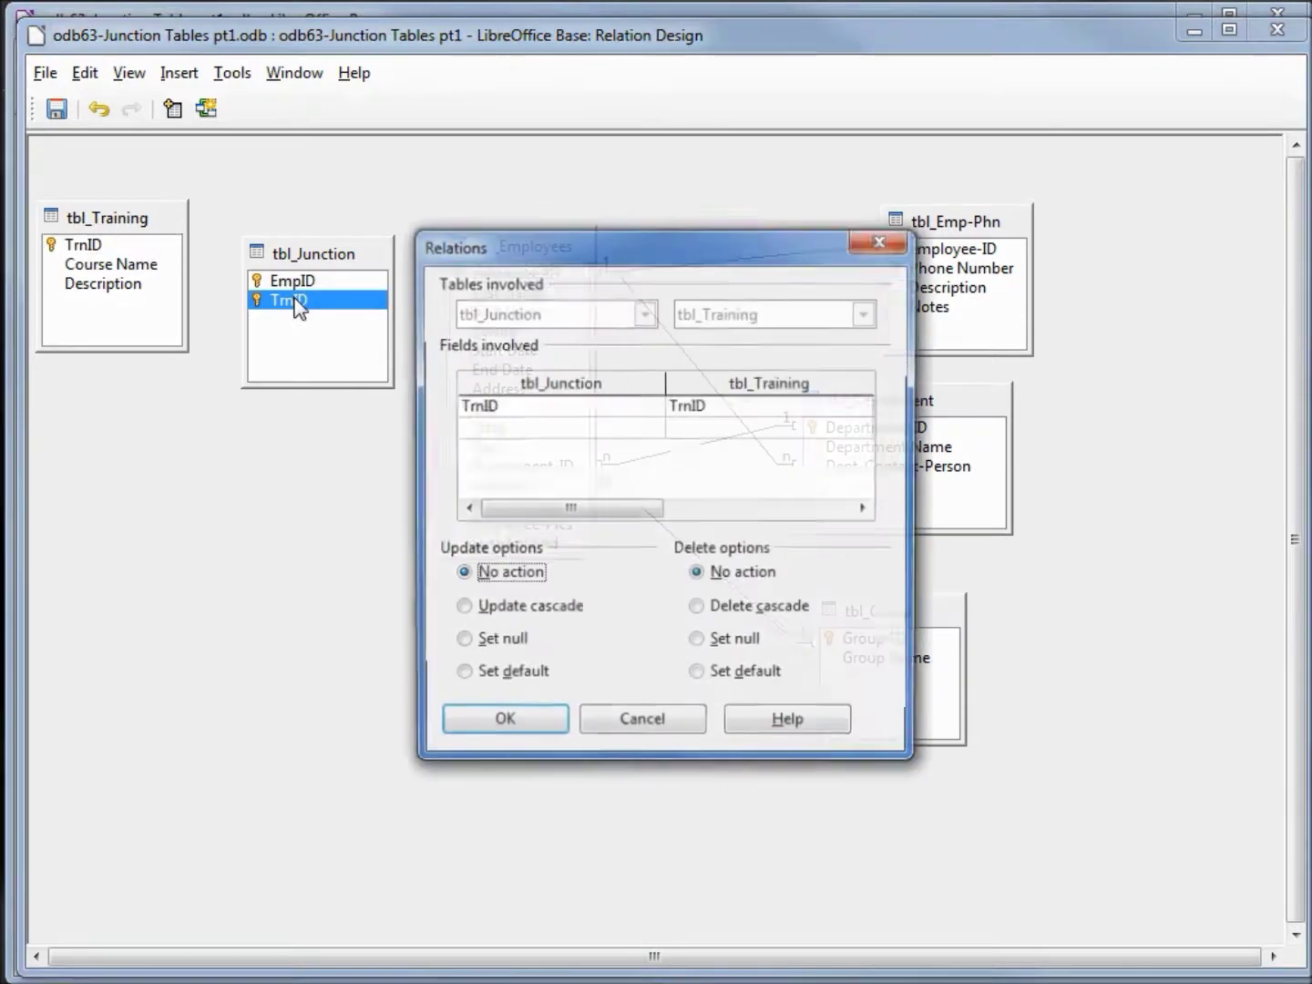
left_click(461, 610)
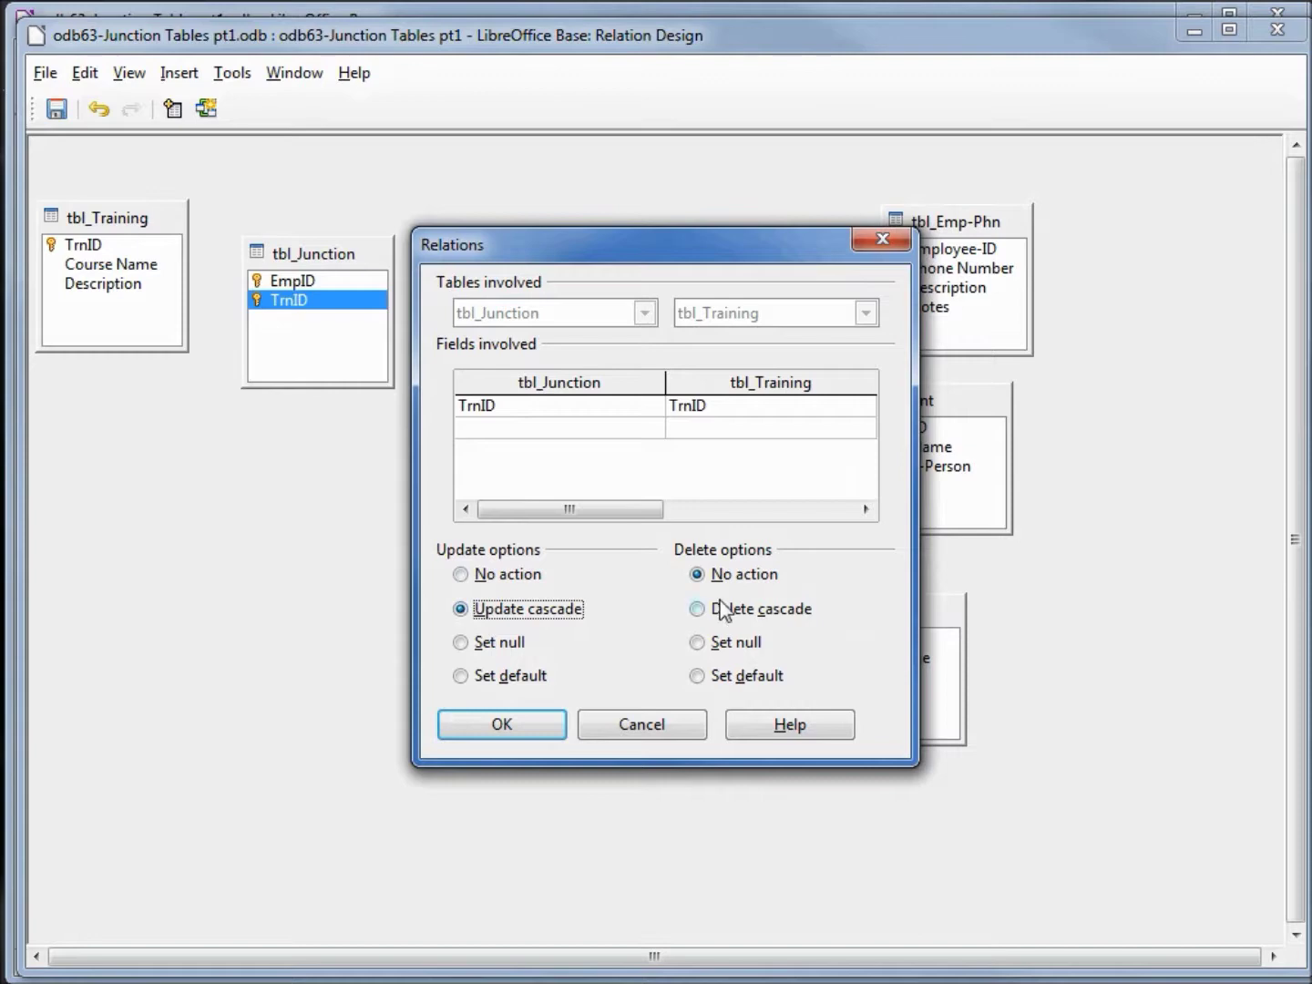
left_click(501, 724)
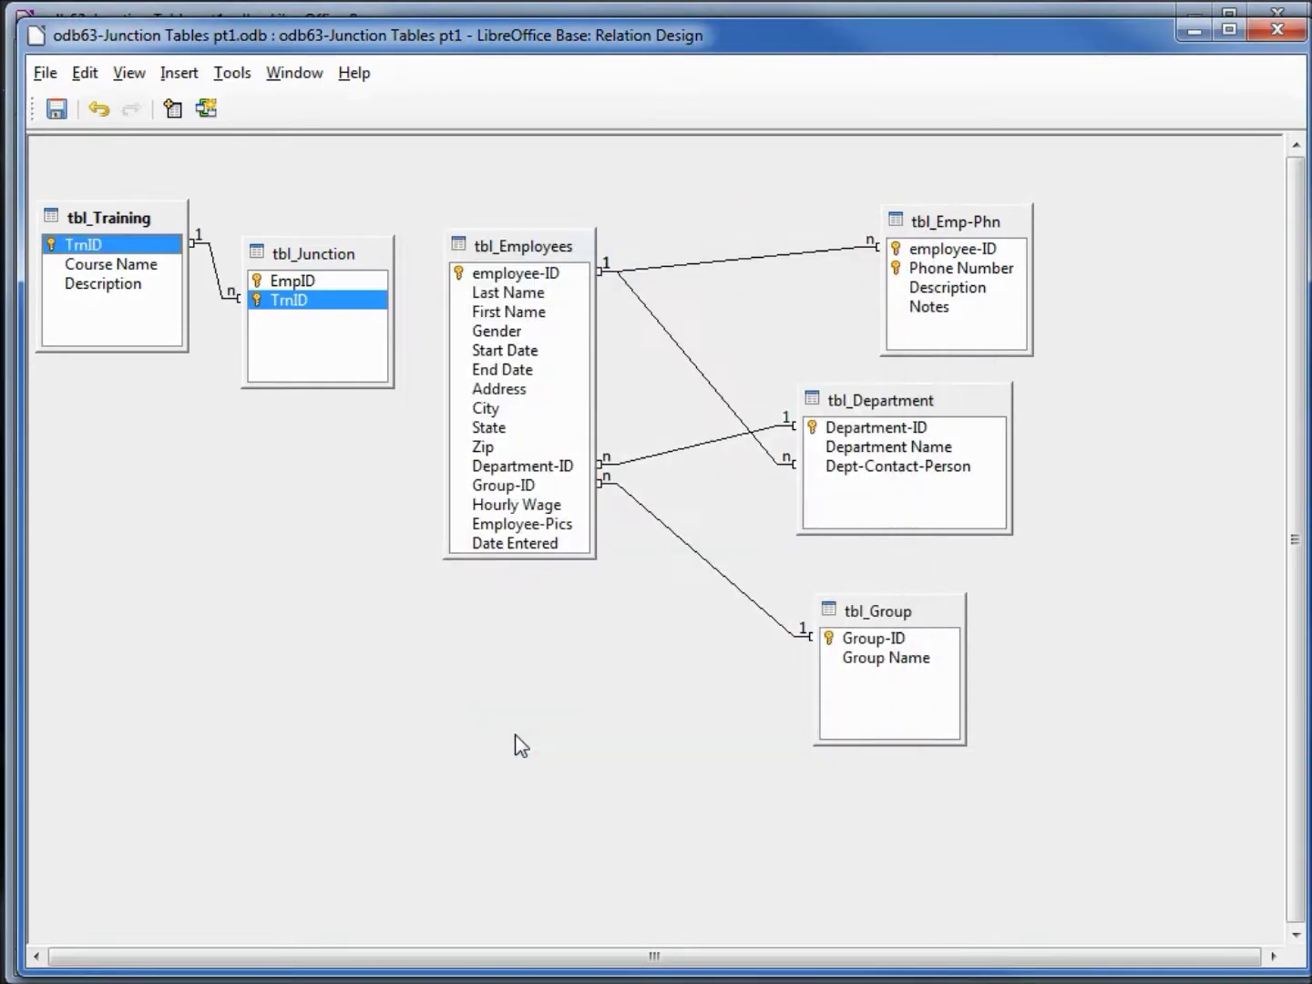
left_click_drag(492, 281, 377, 287)
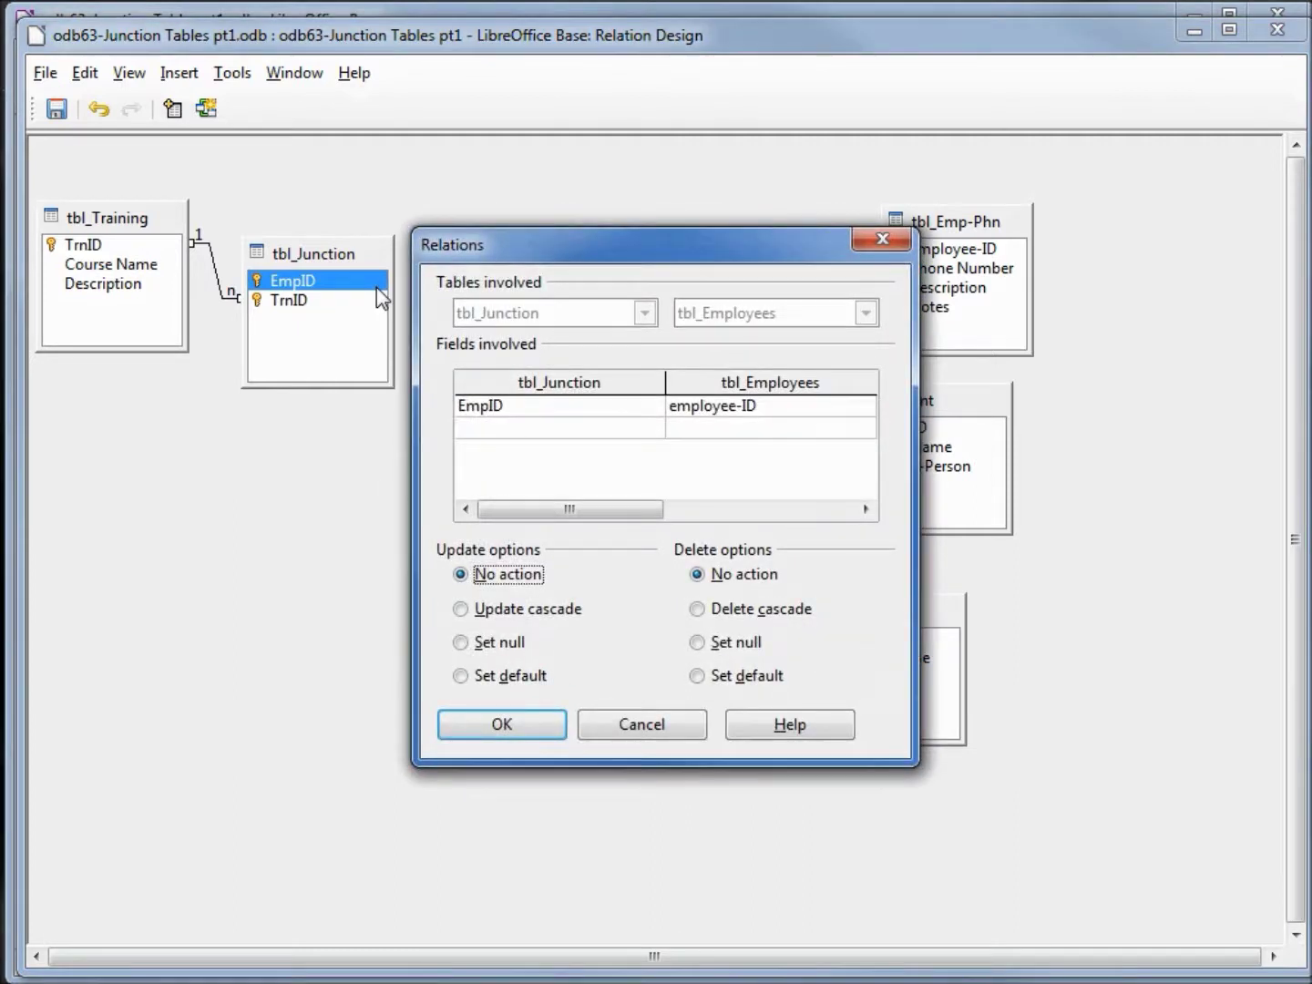
left_click(461, 609)
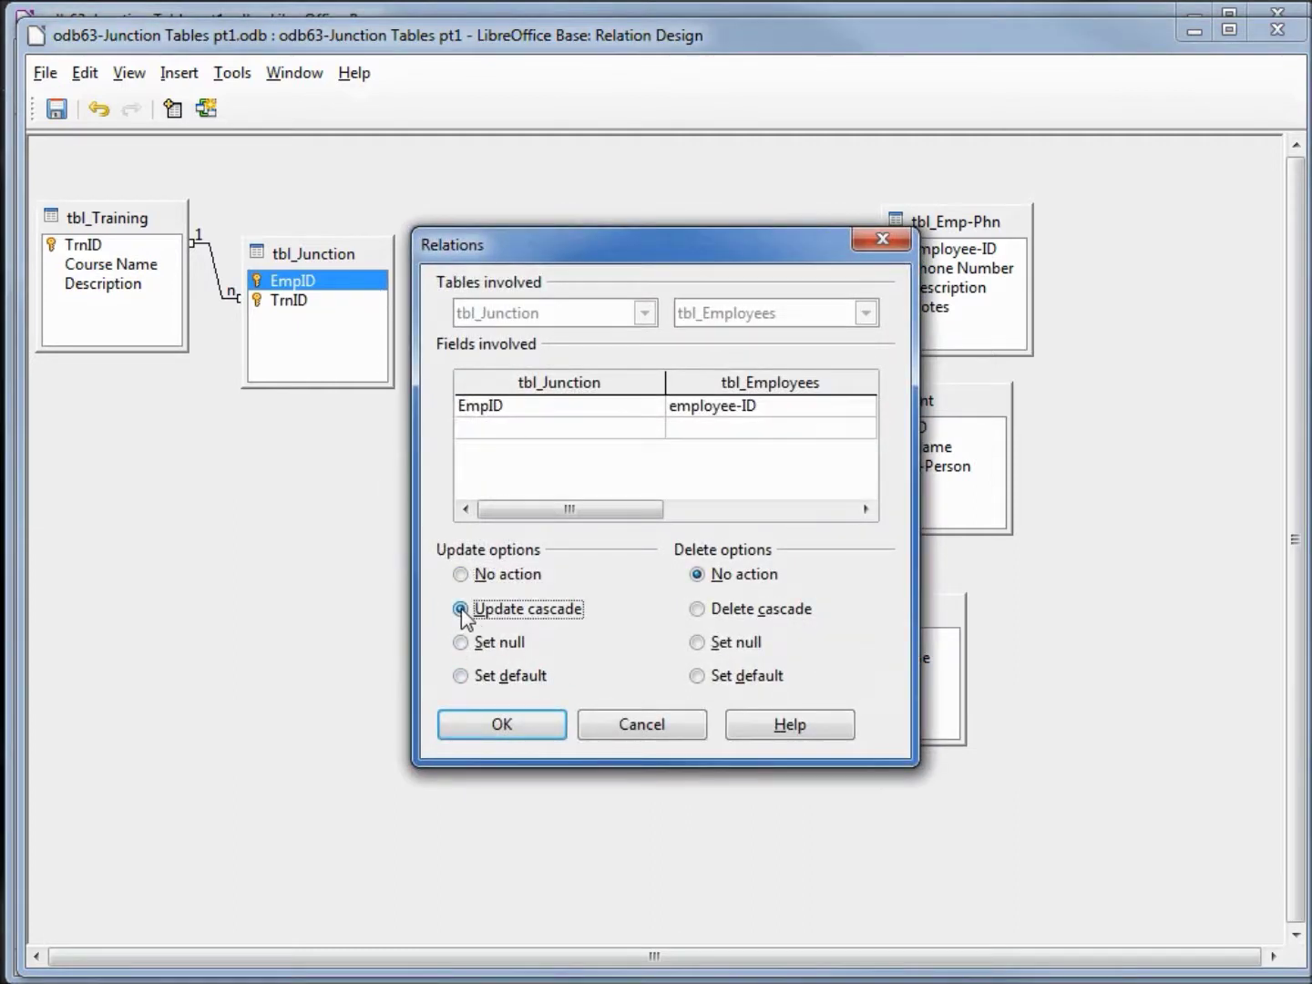
left_click(537, 725)
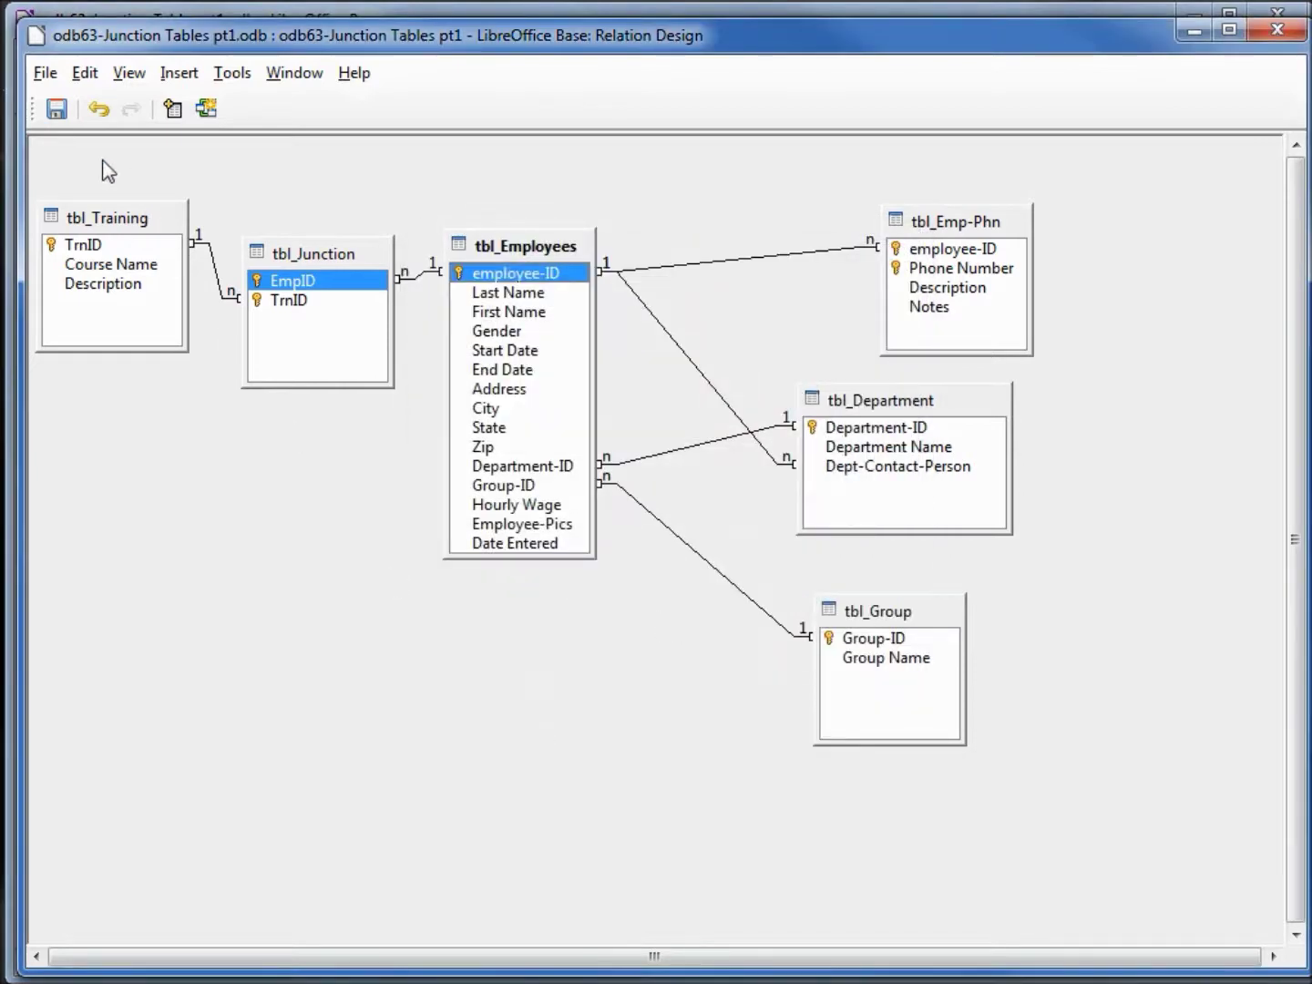
Save and close the relationship diagram, then select tbl_Junction in the tables list
left_click(56, 110)
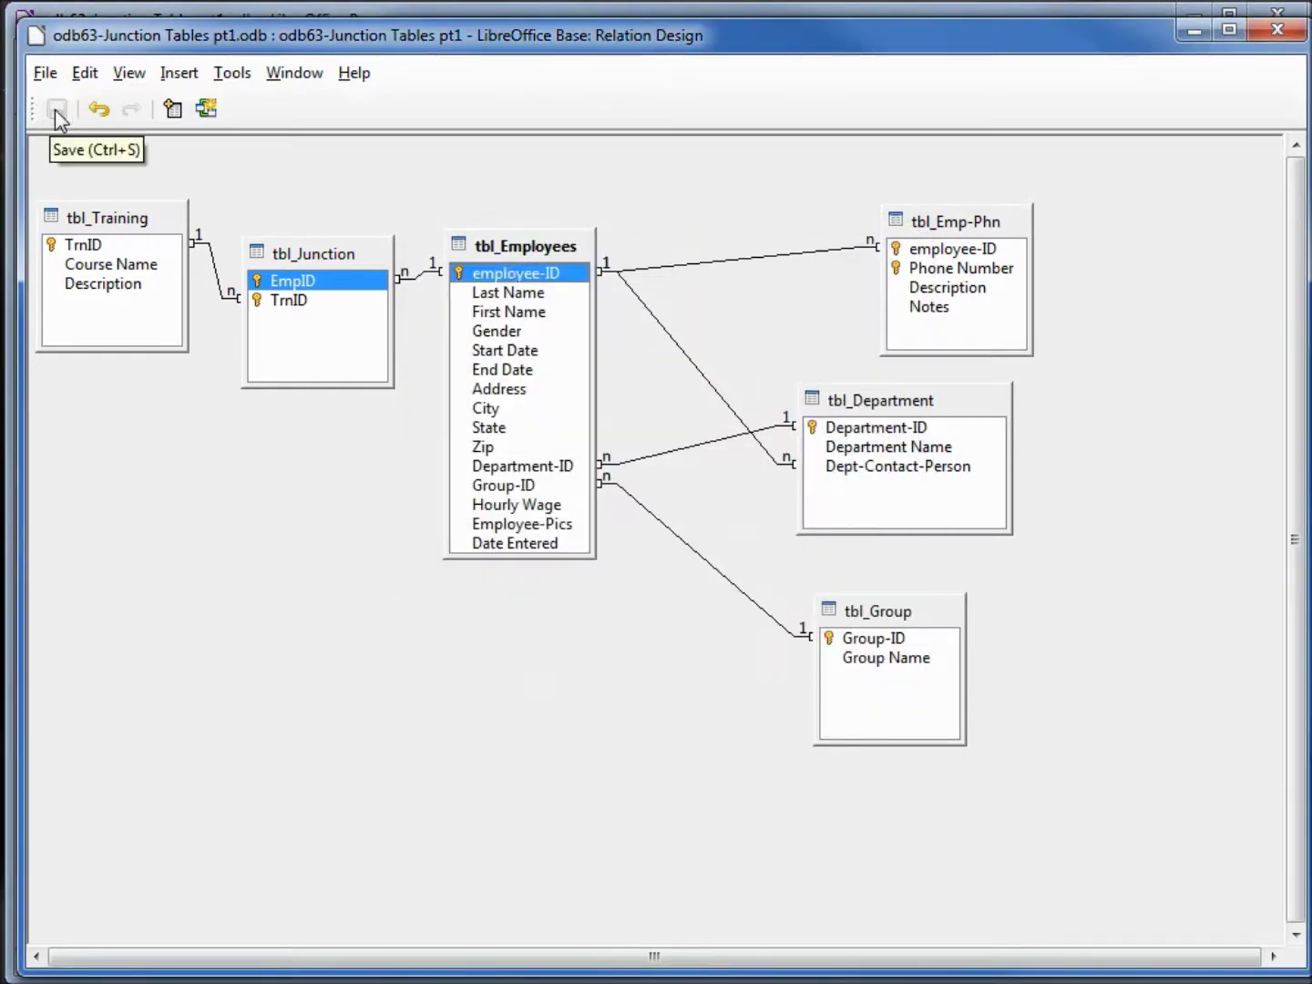
left_click(1275, 30)
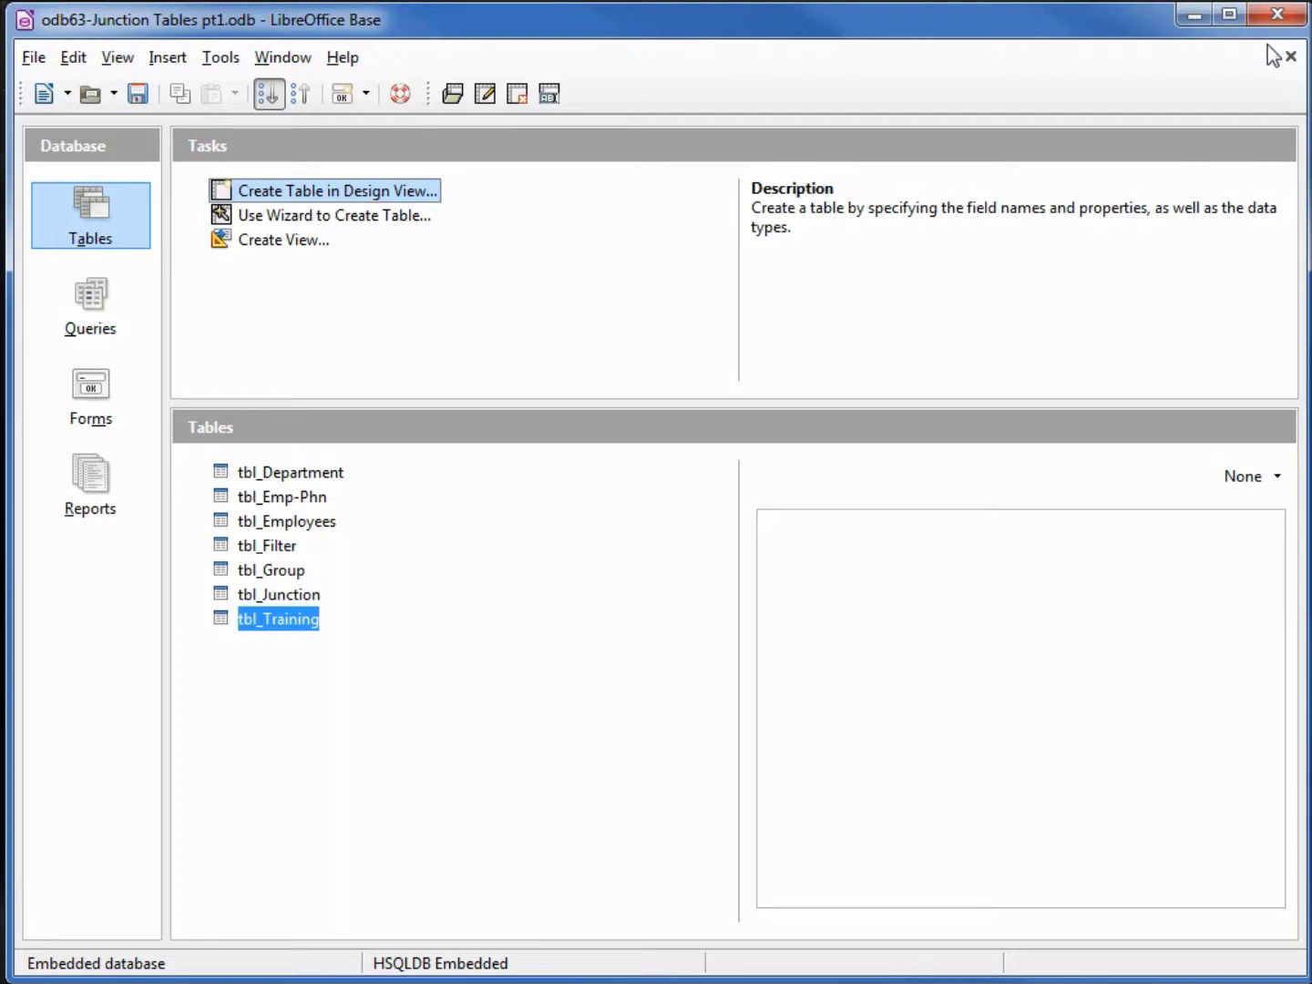
key("Up")
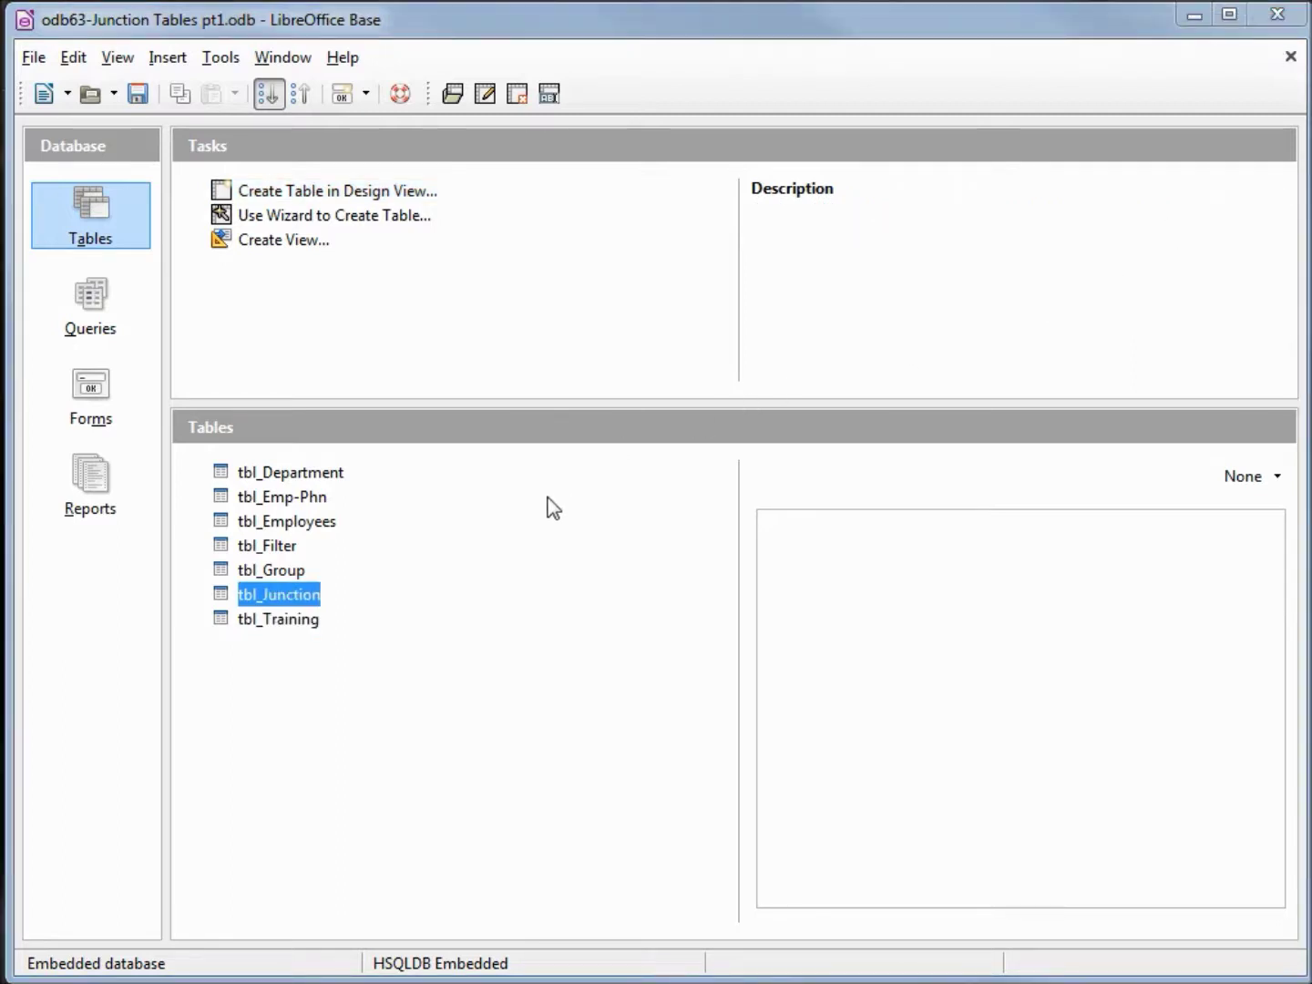
Open tbl_Employees, tbl_Training and tbl_Junction data views and arrange them side by side
left_click(295, 522)
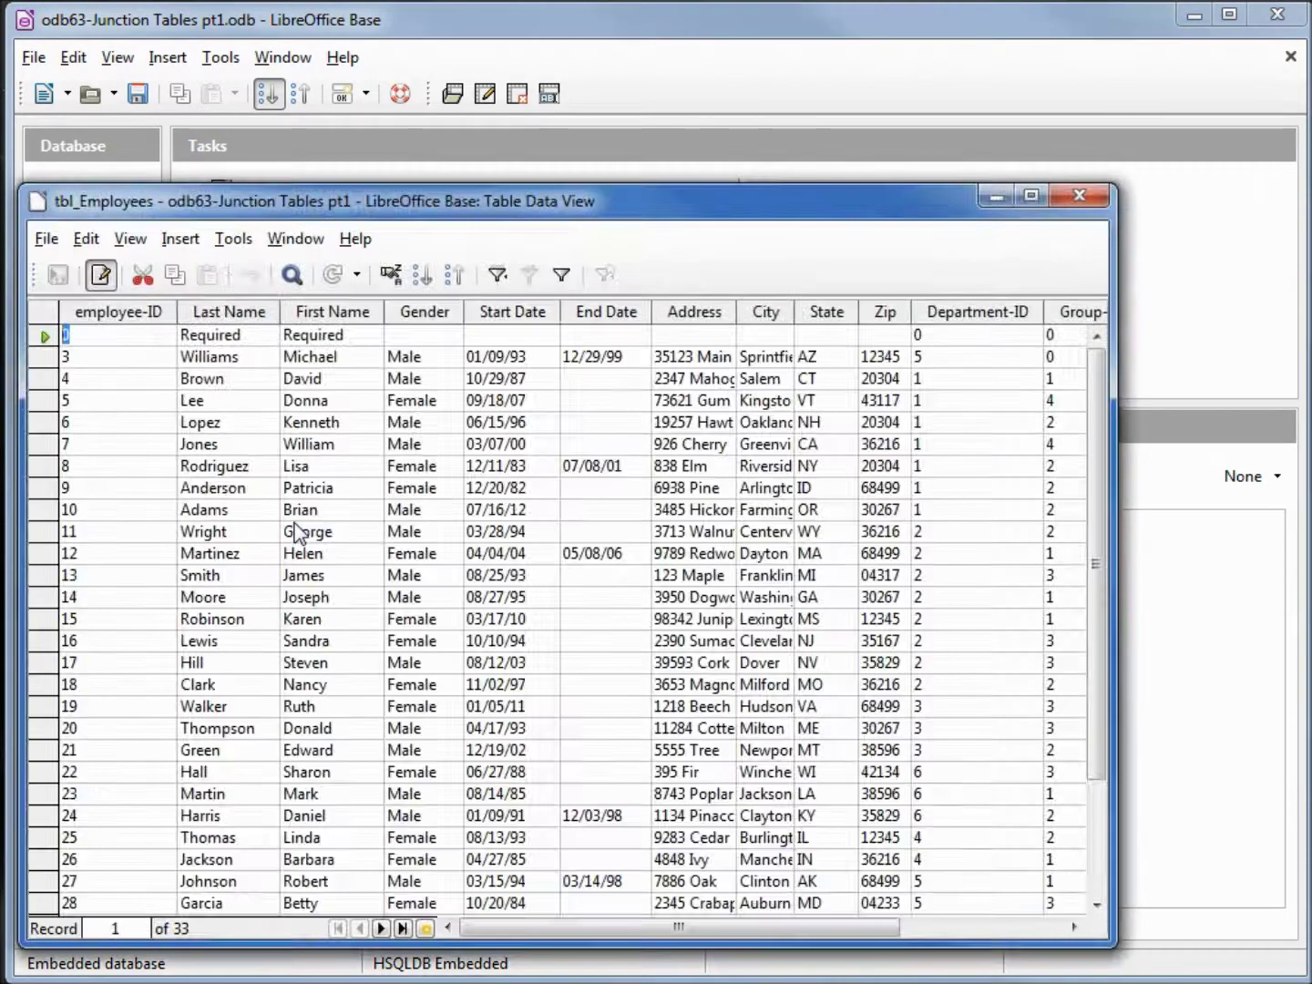
left_click_drag(562, 213, 1088, 245)
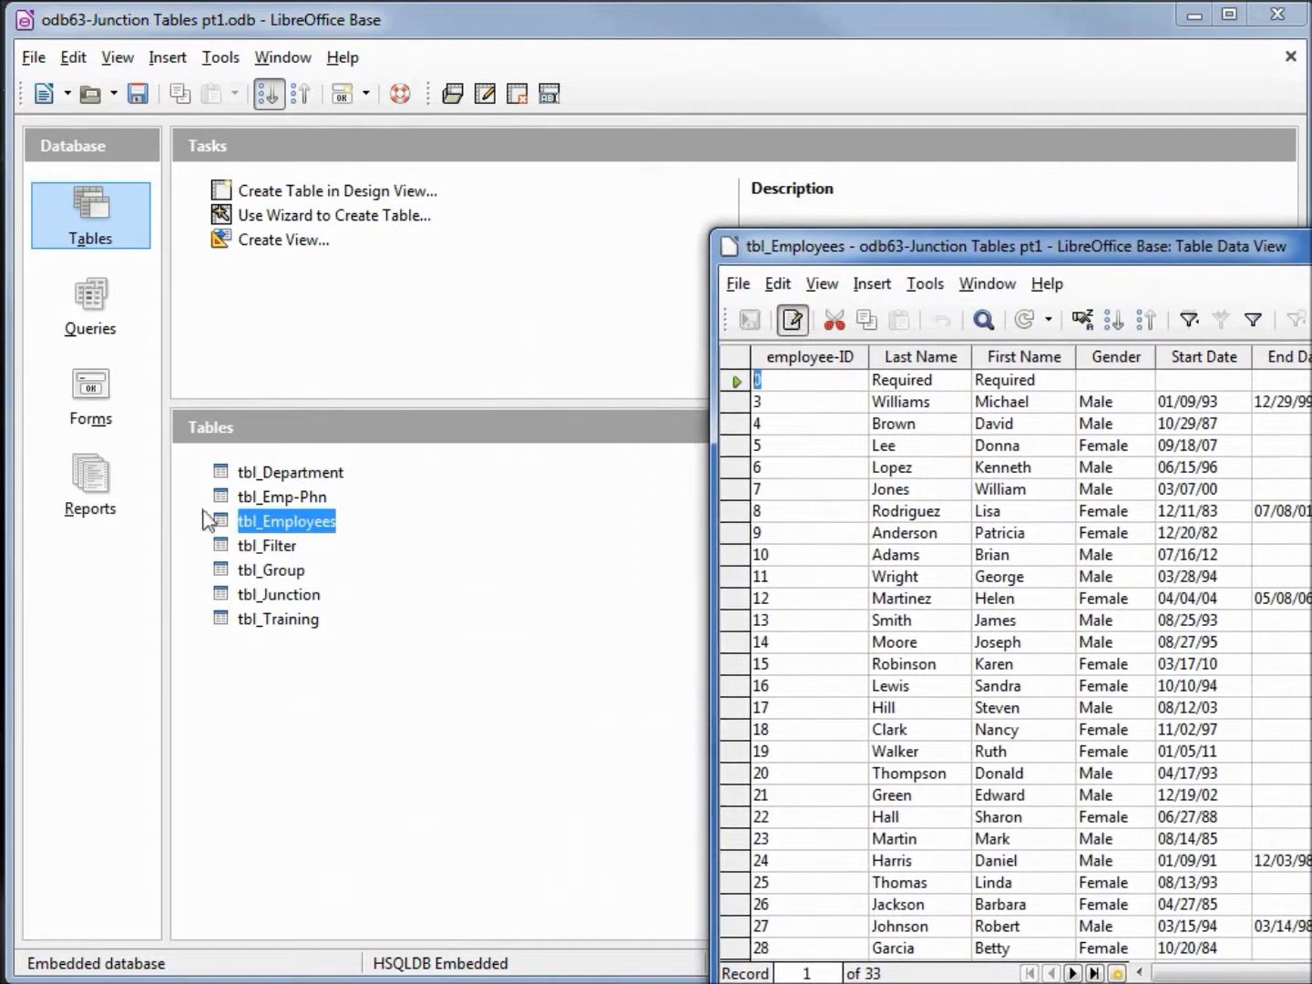
double_click(268, 622)
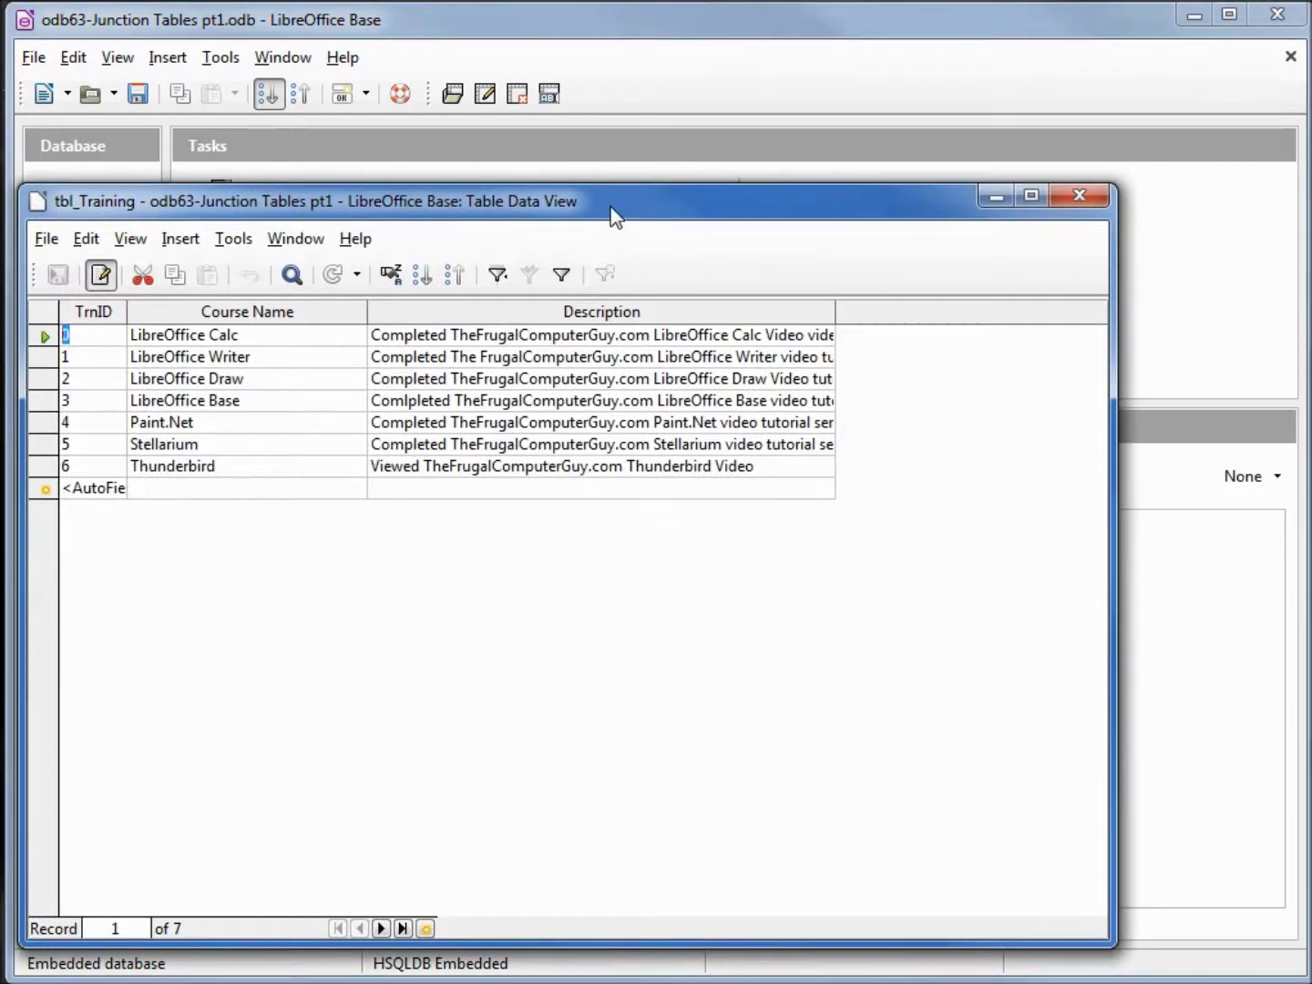
left_click_drag(610, 213, 594, 610)
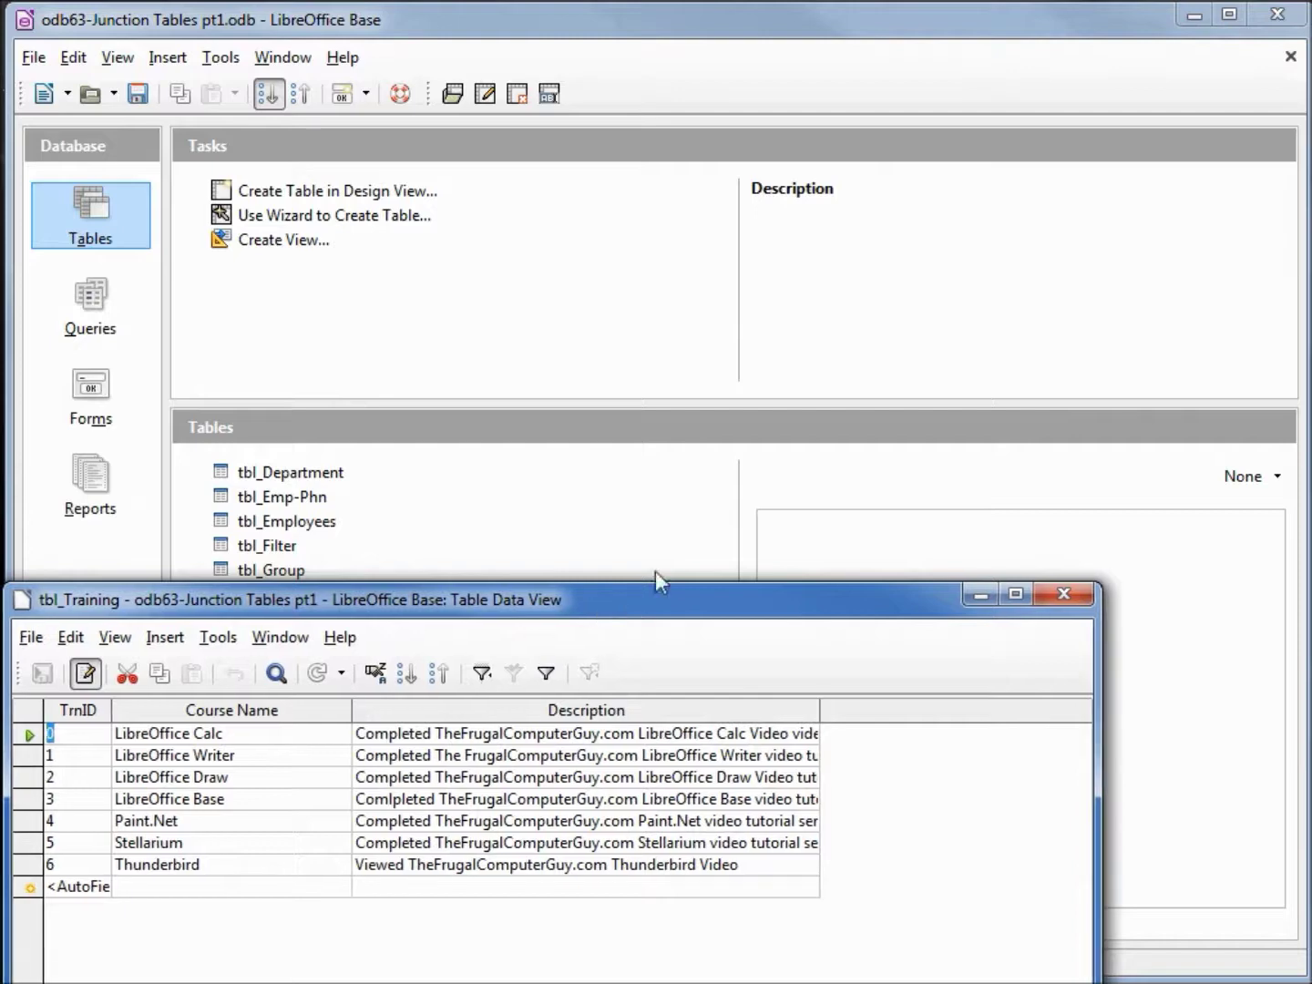
key("alt+Tab")
left_click(499, 527)
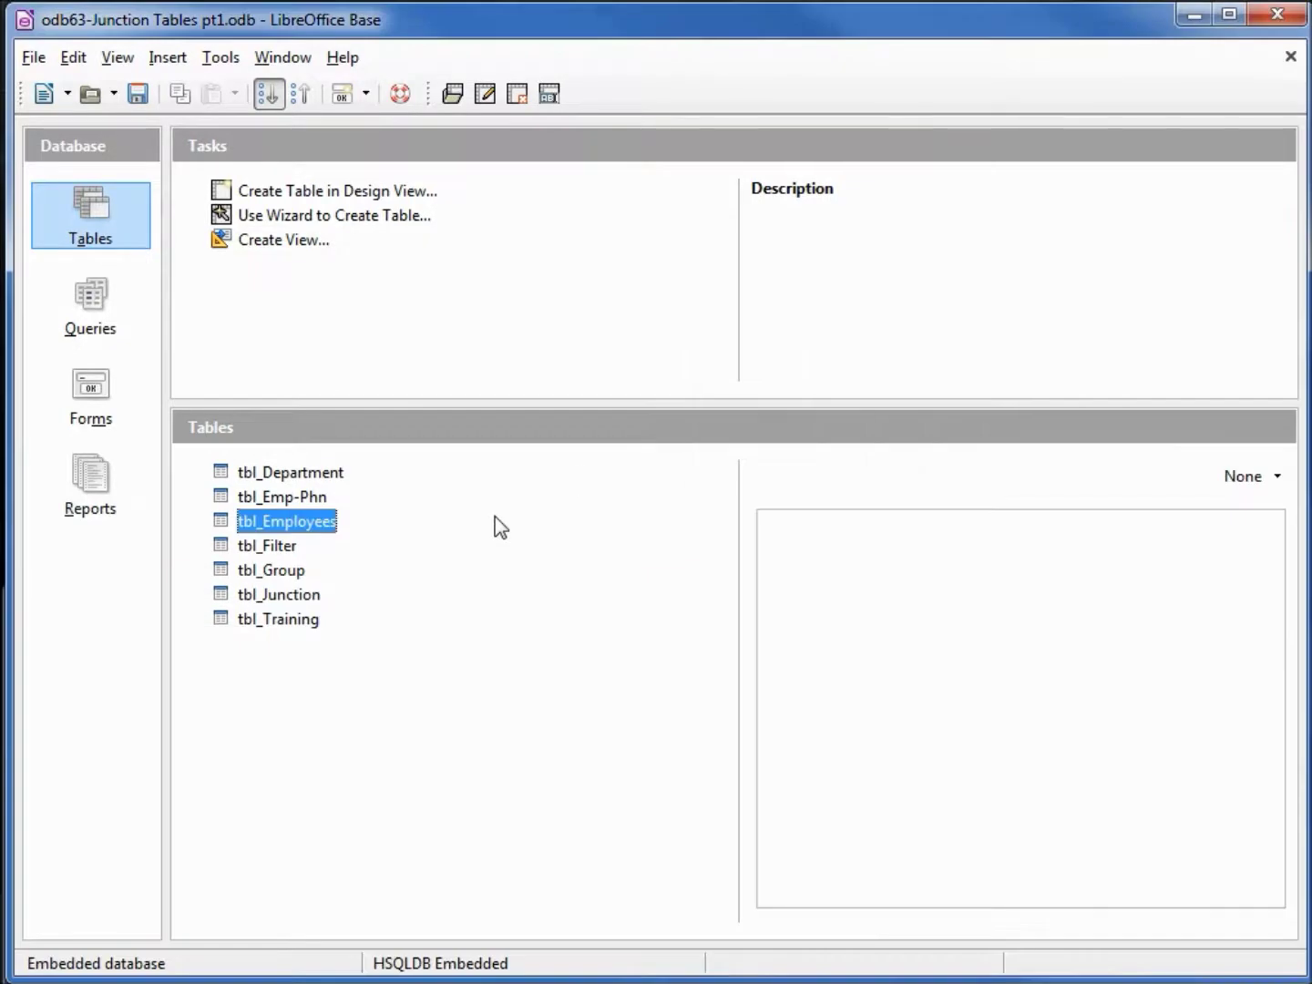
left_click(285, 597)
double_click(283, 593)
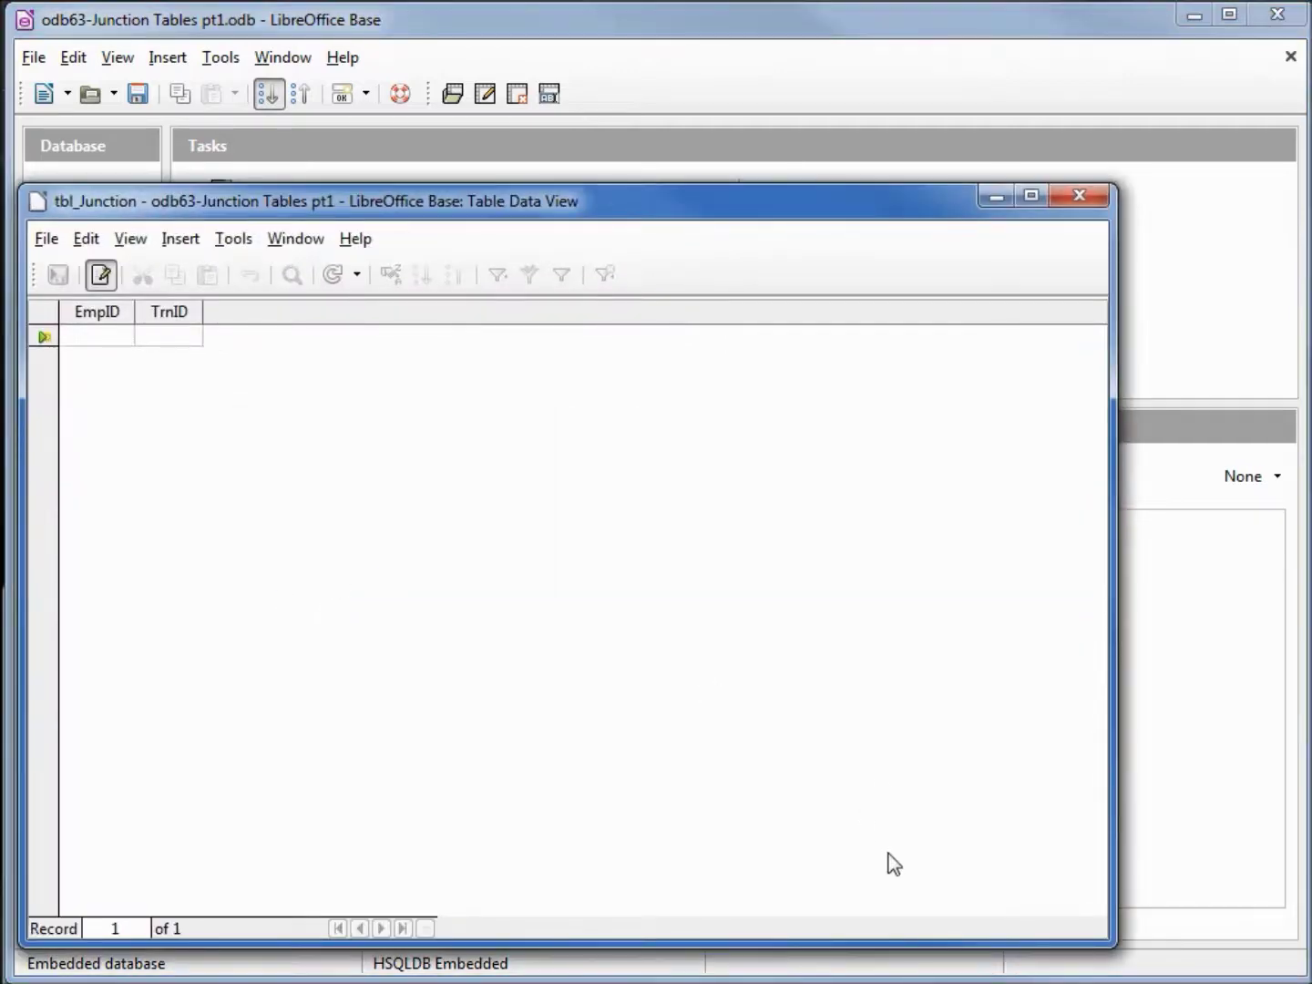
left_click_drag(582, 201, 575, 41)
left_click(1310, 264)
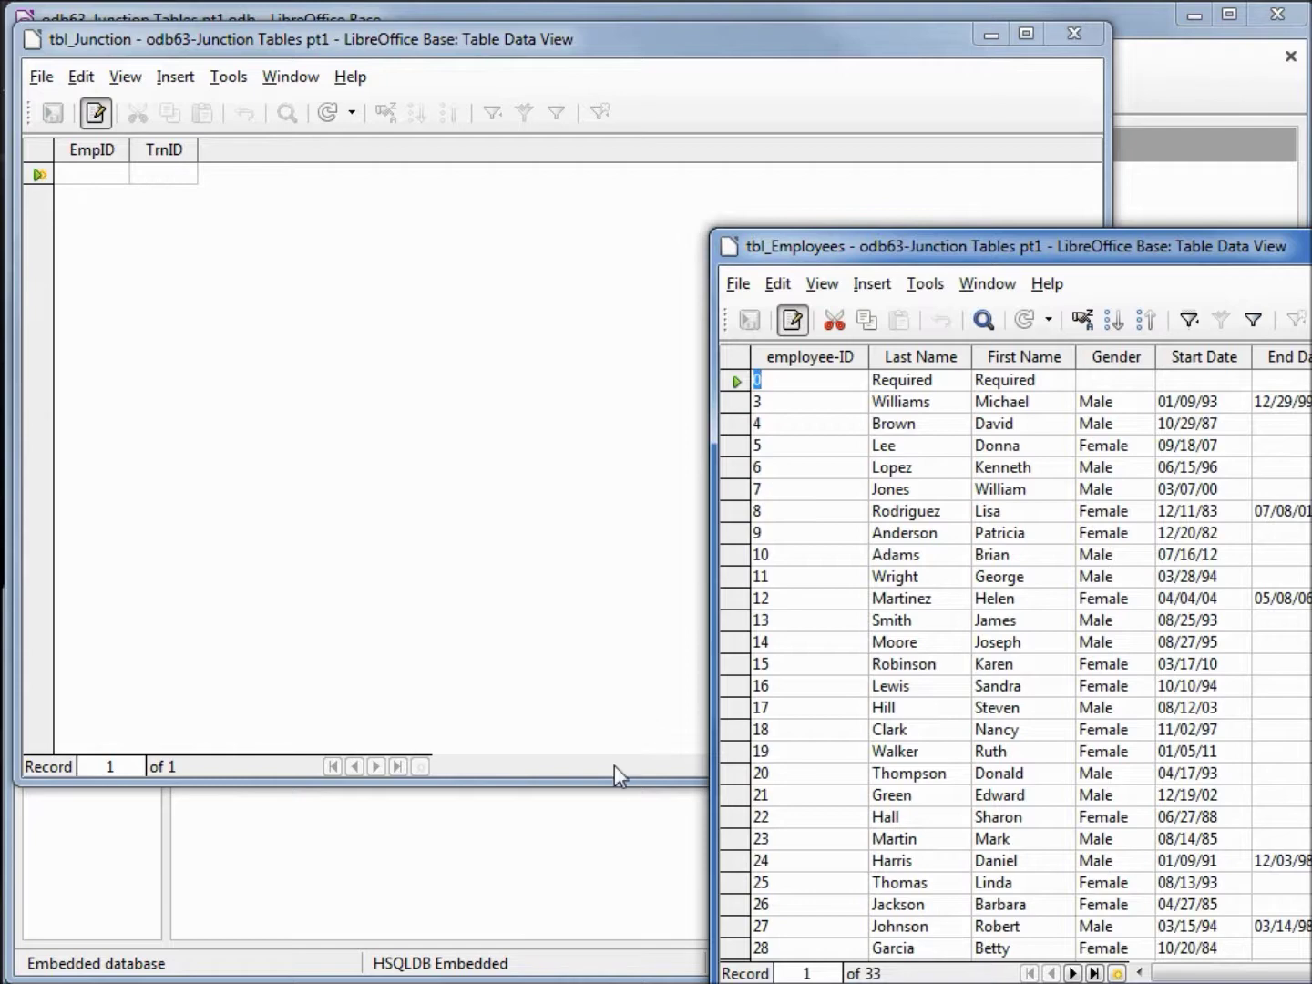
left_click(383, 982)
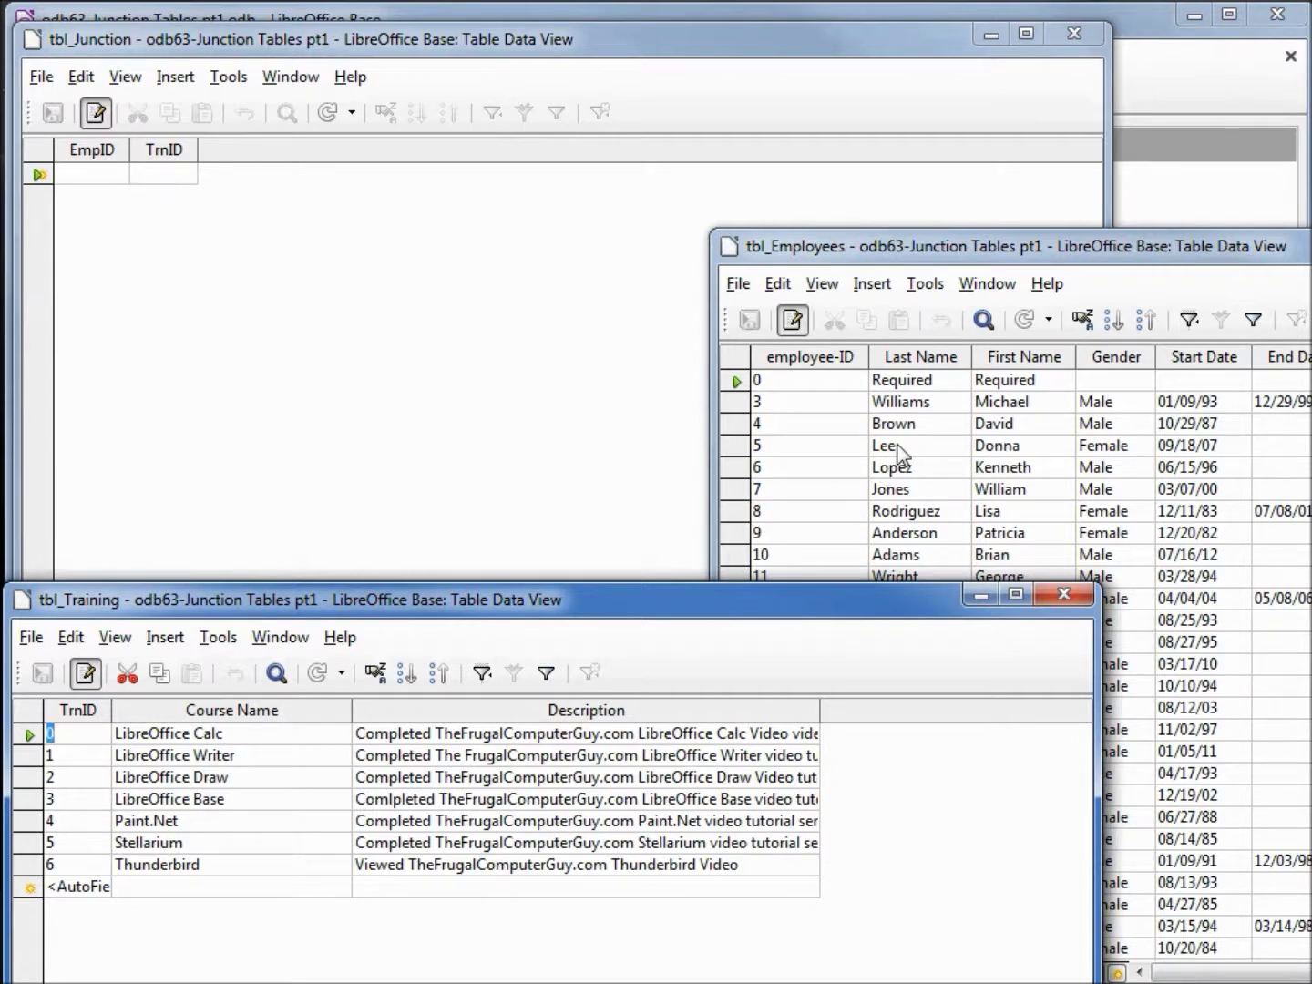
Enter three tbl_Junction rows pairing EmpID 5 with TrnID 1, 3 and 5
left_click(109, 174)
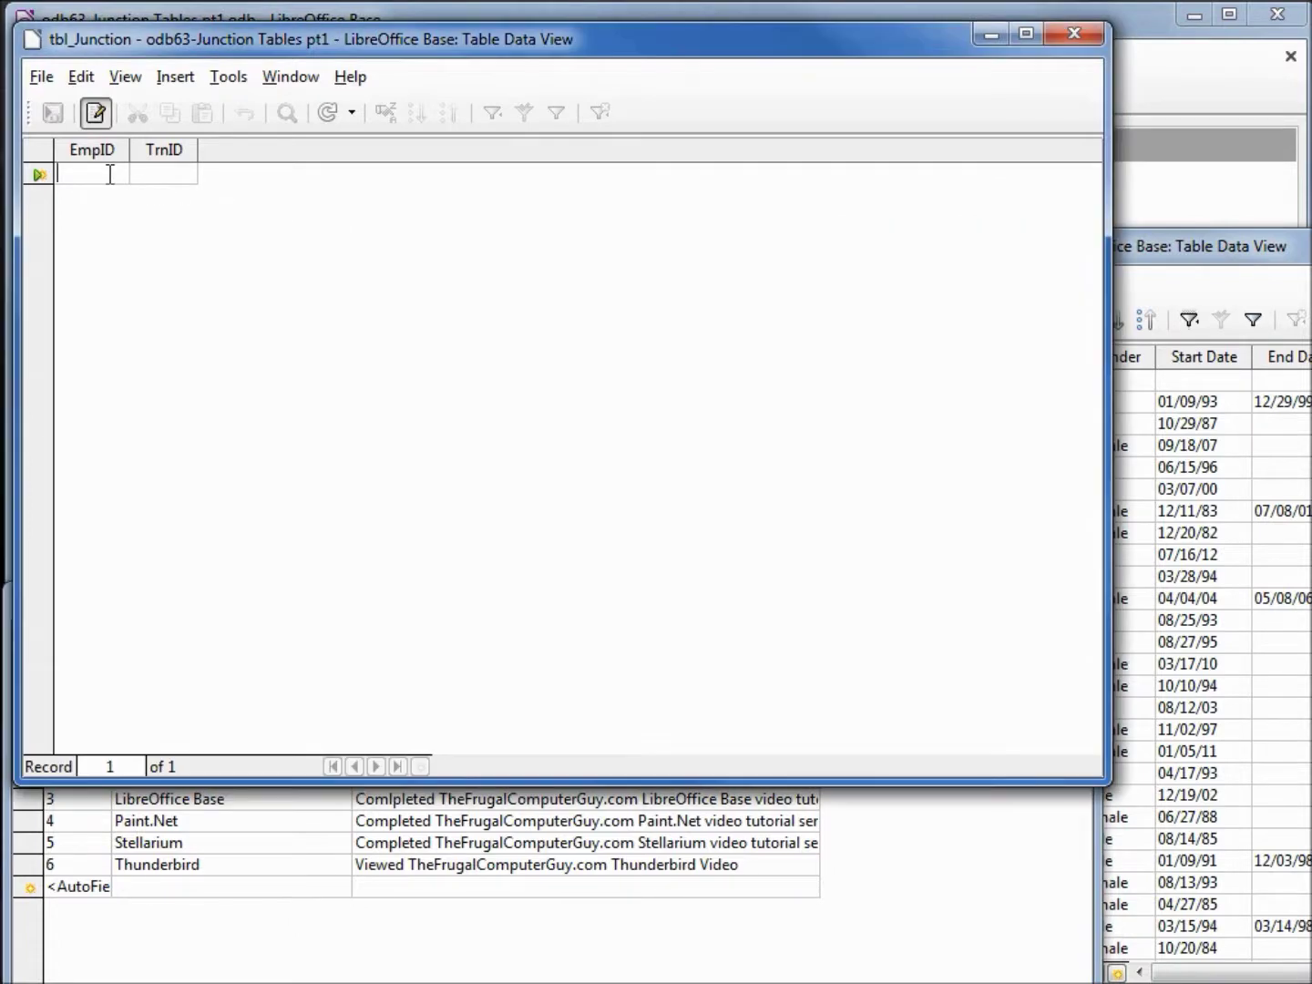
type("5")
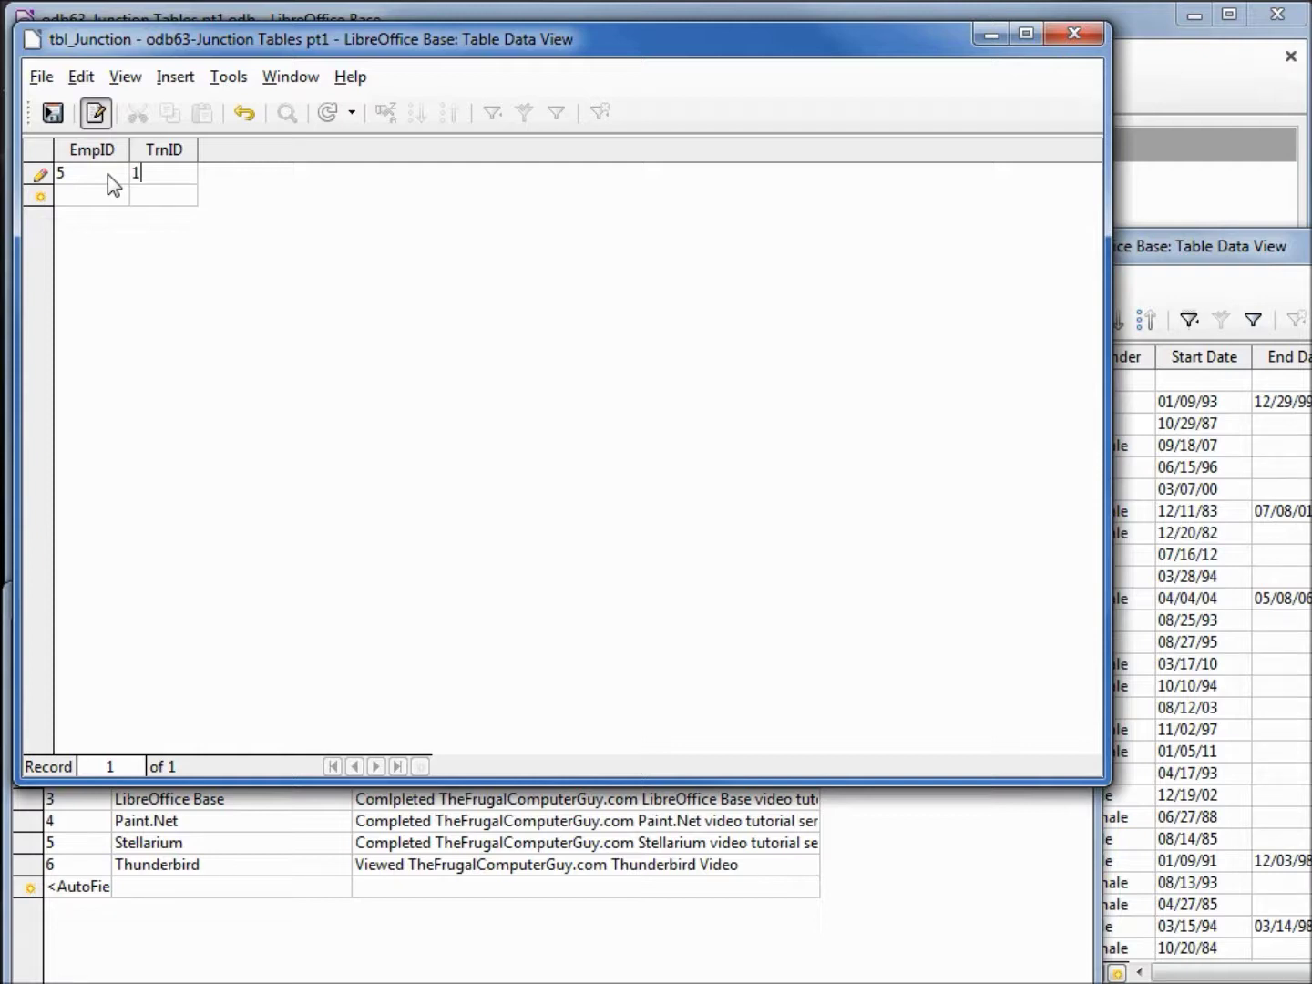
key("Tab")
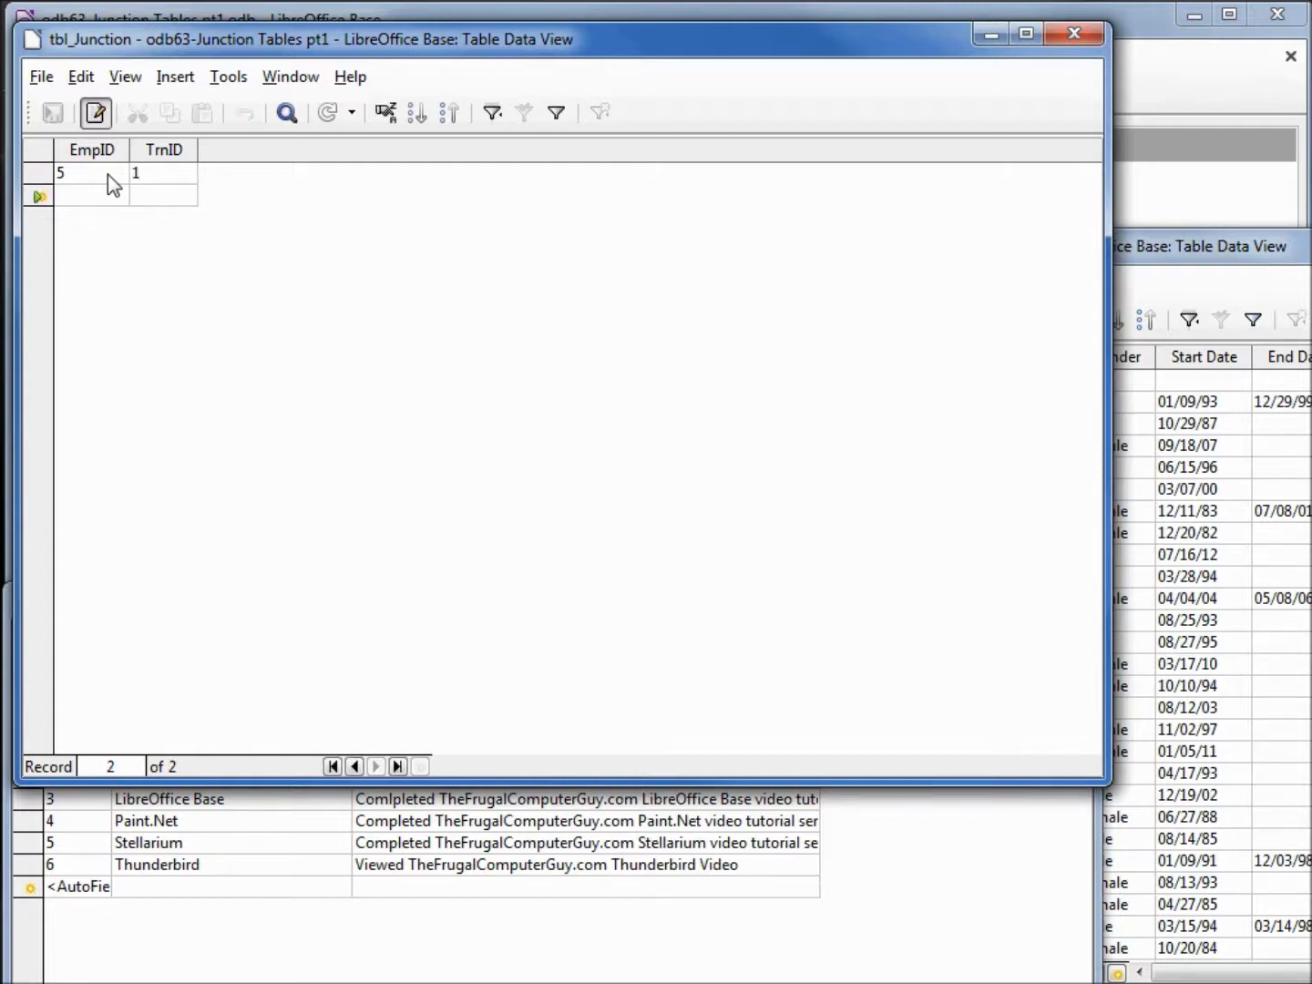
type("5")
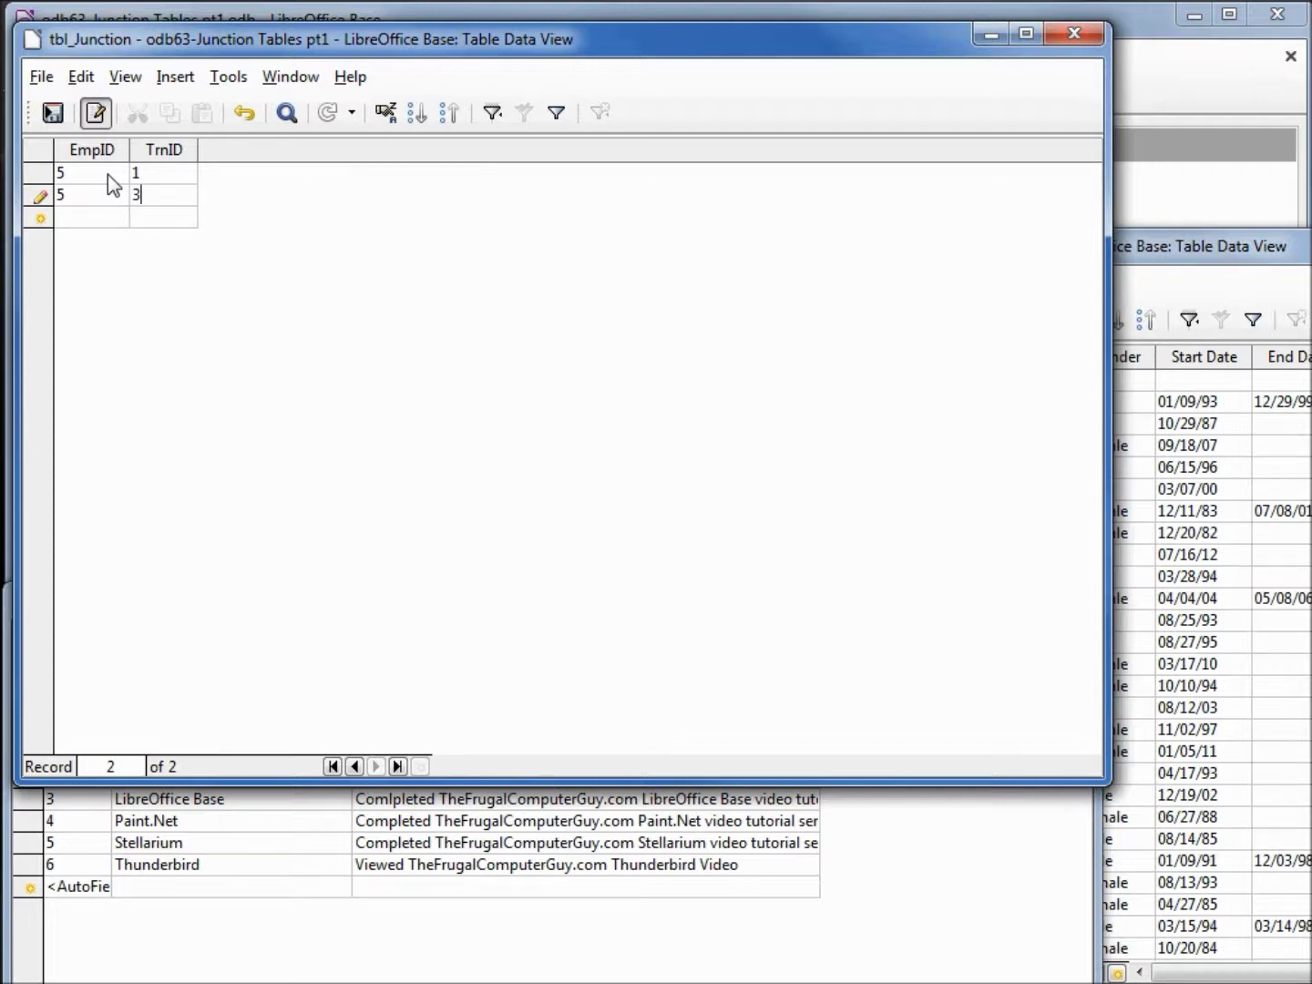
key("Tab")
type("5")
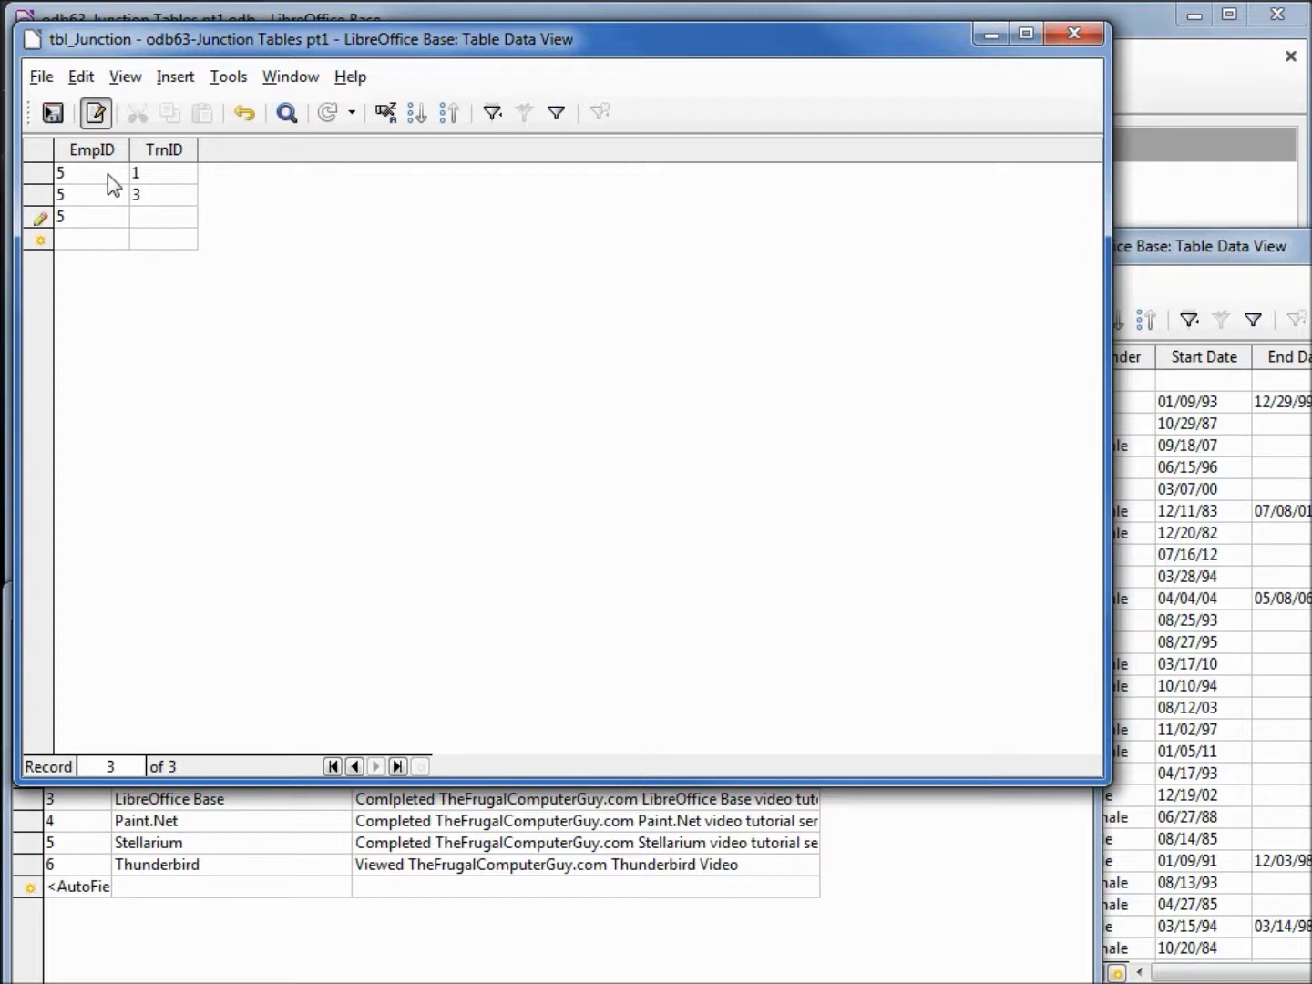
type("5")
key("Tab")
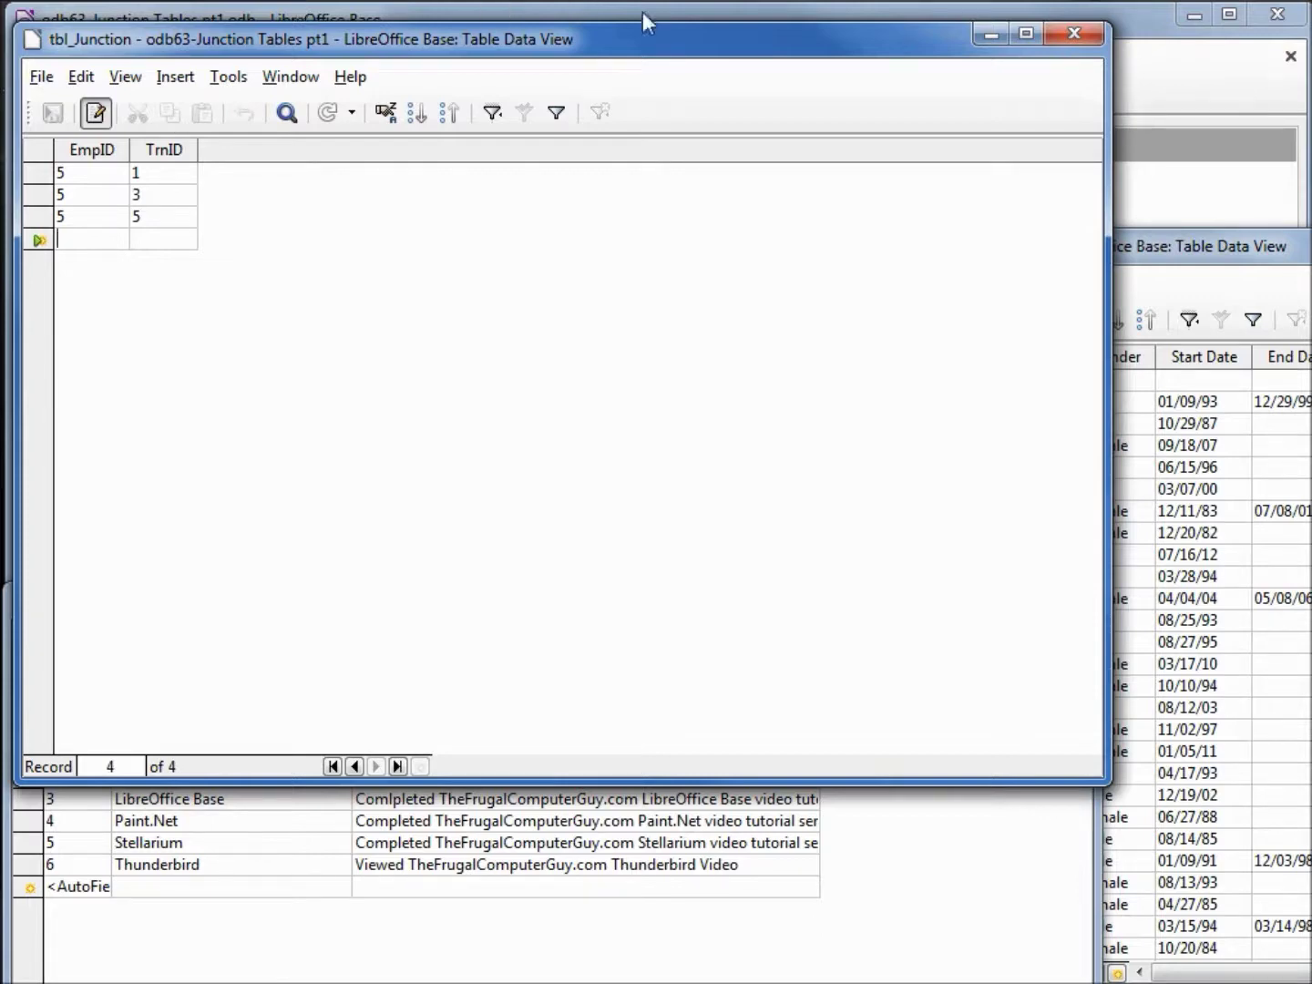
left_click(1177, 270)
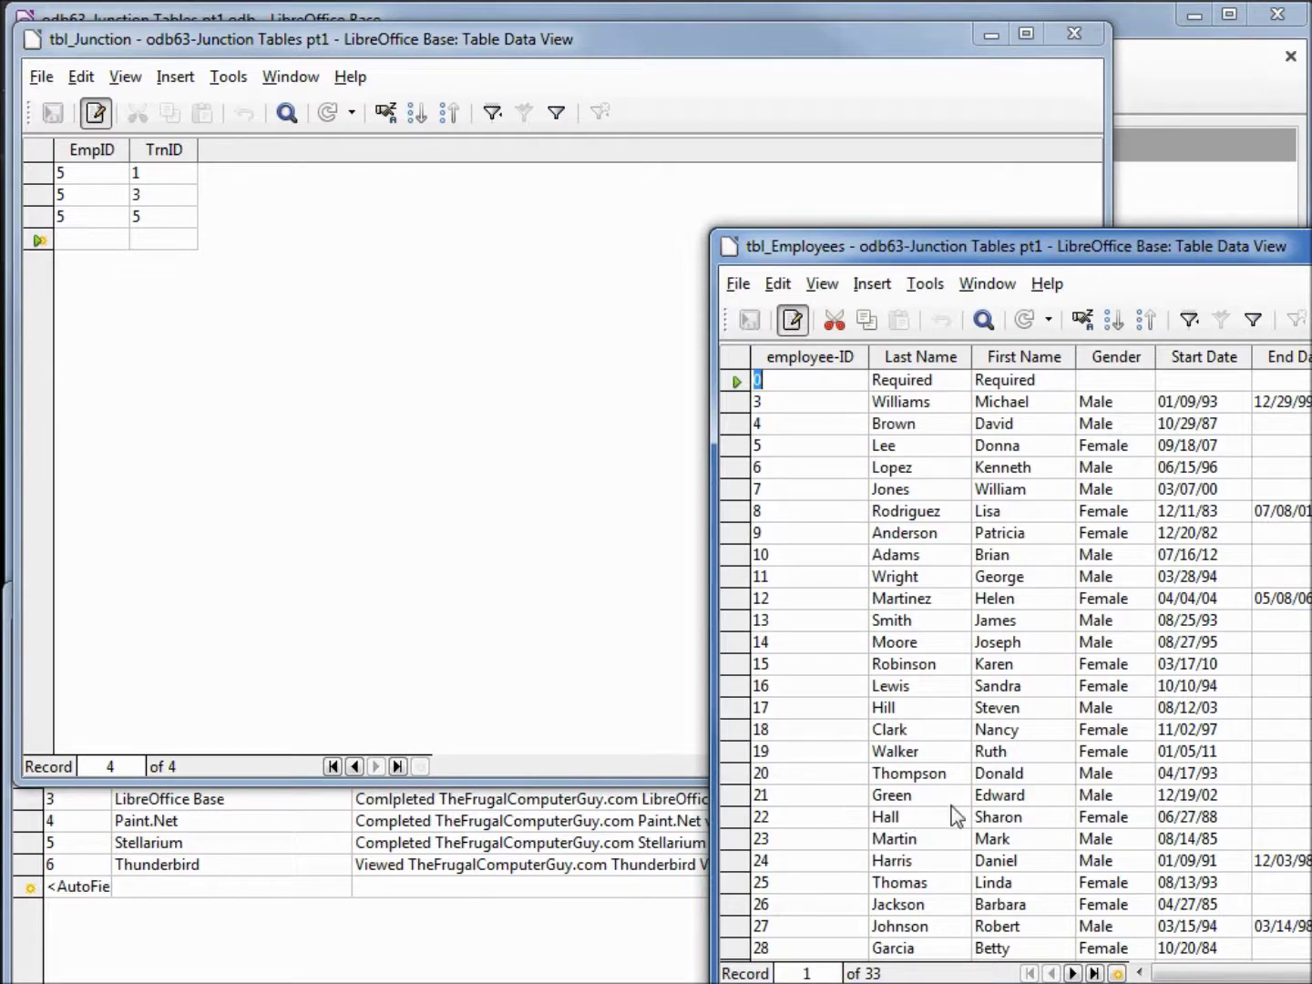
Enter the EmpID/TrnID pairs 21/2, 21/1 and 21/4 in tbl_Junction, then bring tbl_Employees forward
left_click(95, 241)
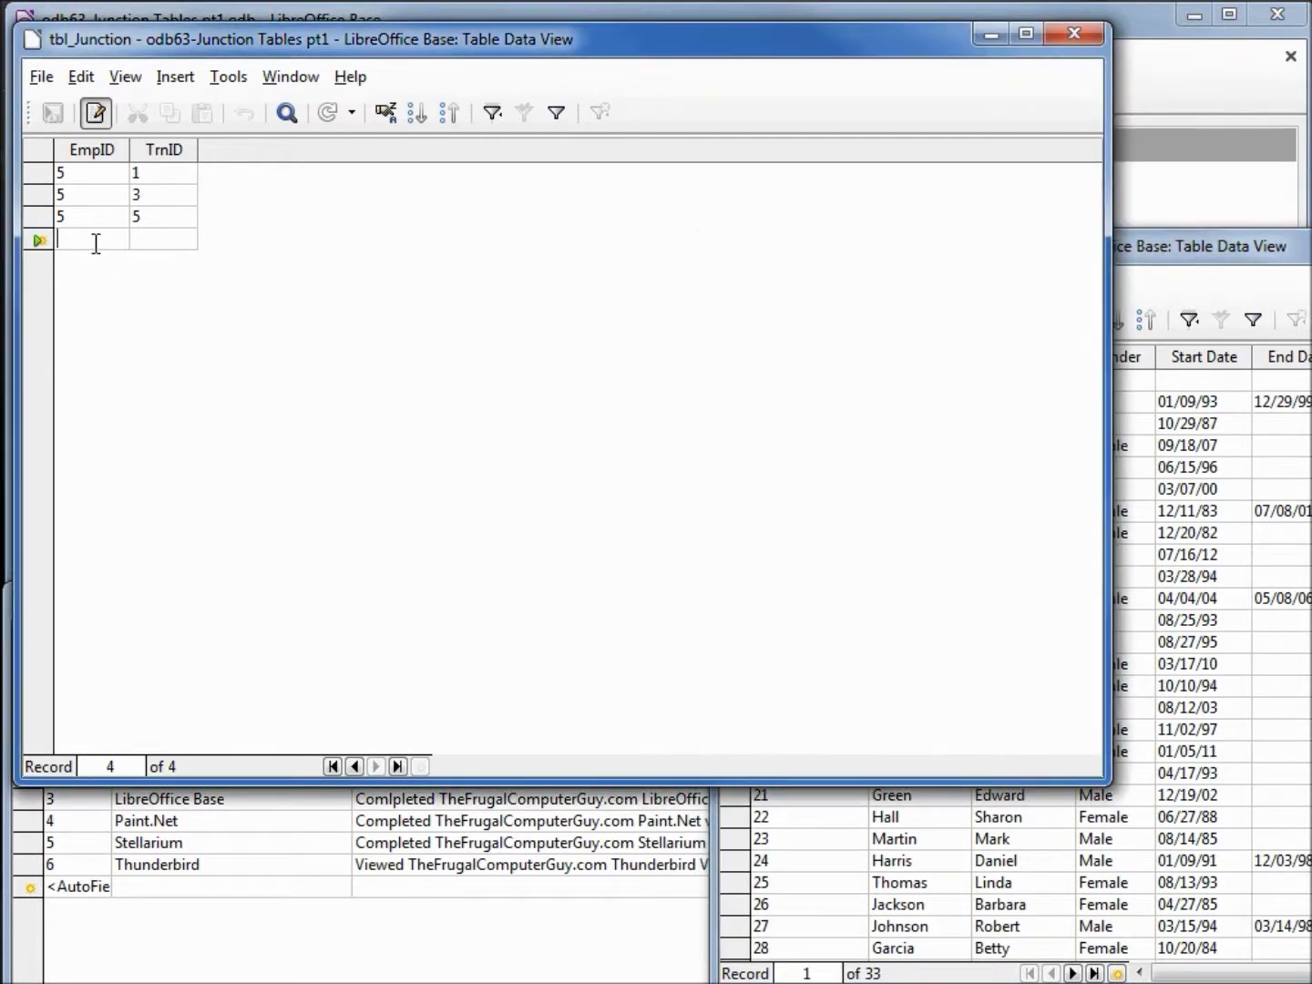
type("21")
key("Tab")
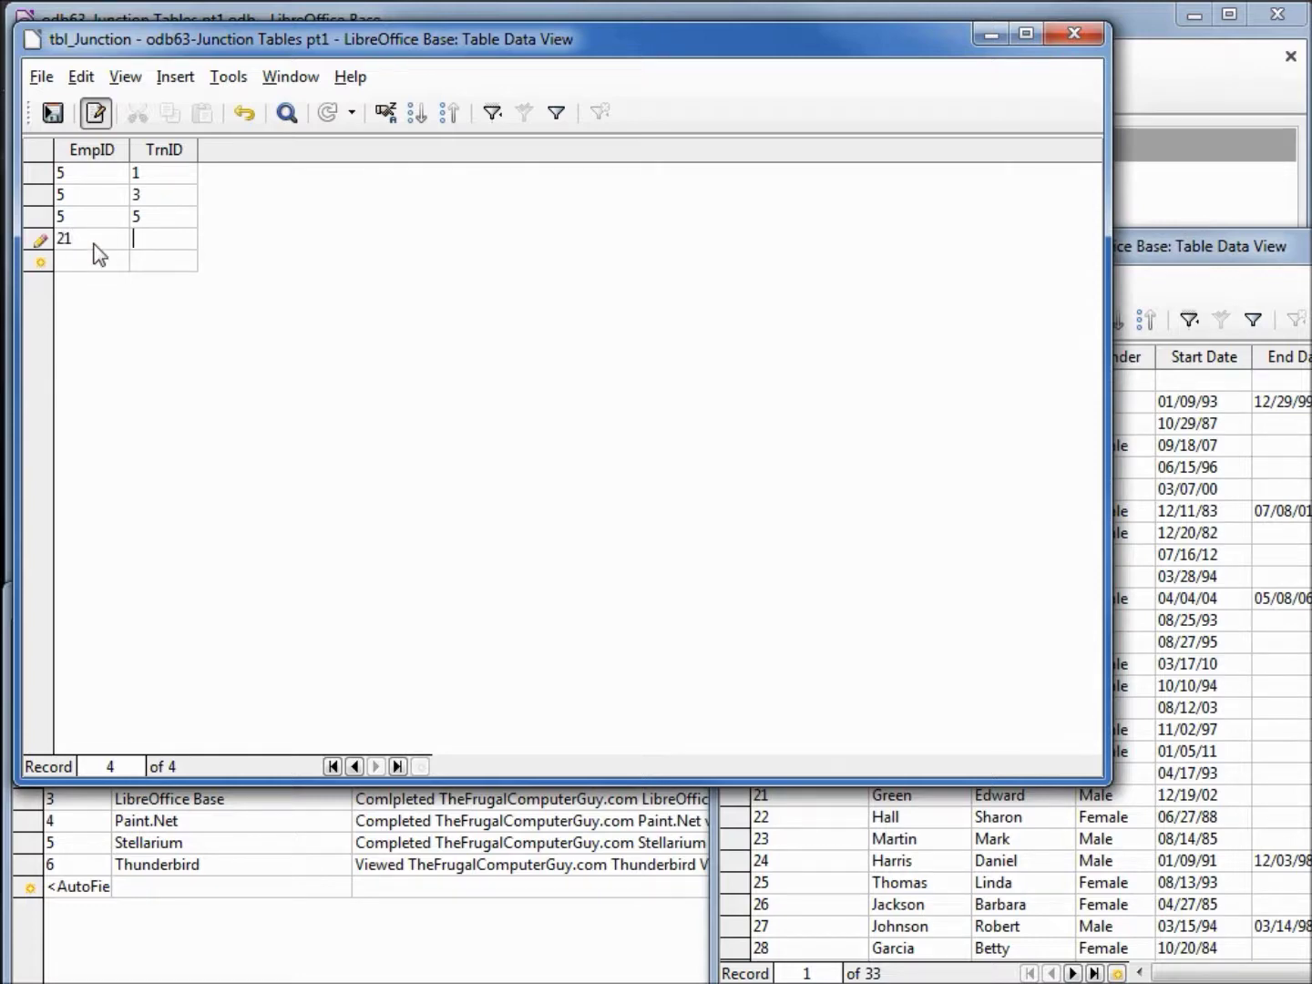
type("2")
key("Tab")
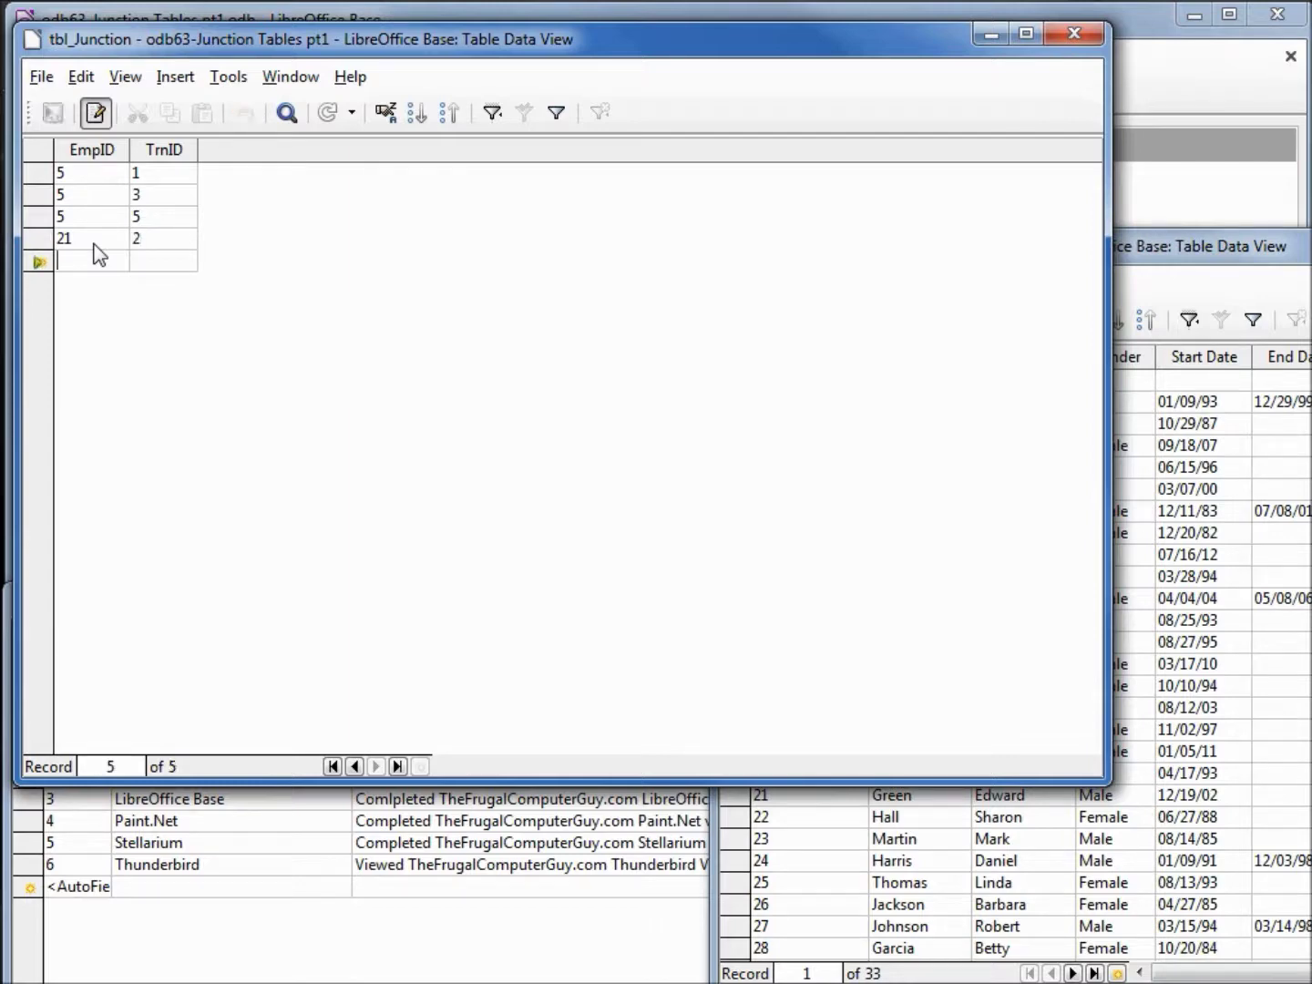
type("21")
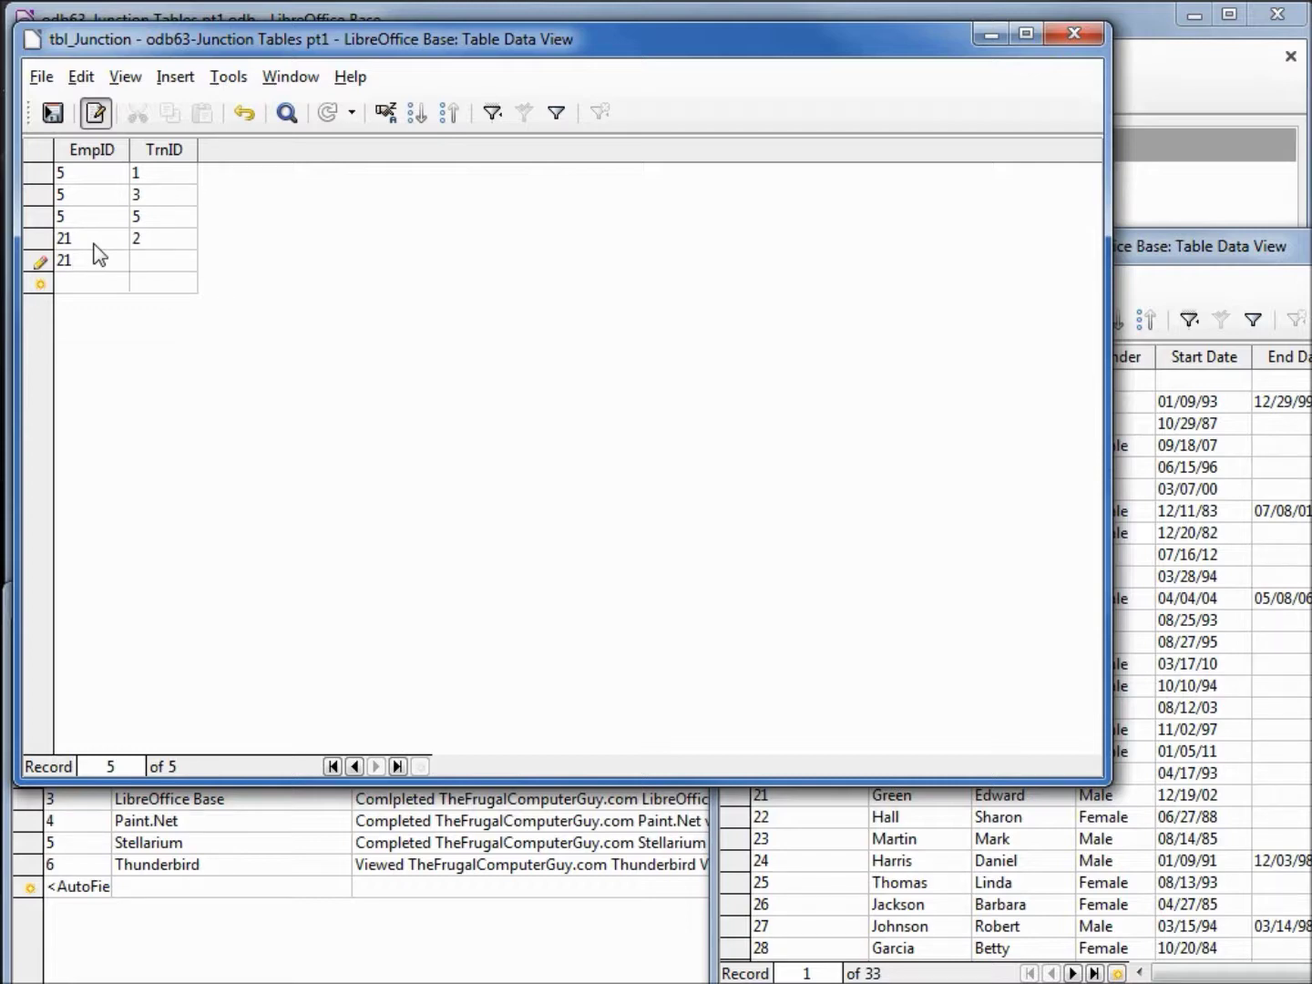
type("1")
key("Tab")
type("21")
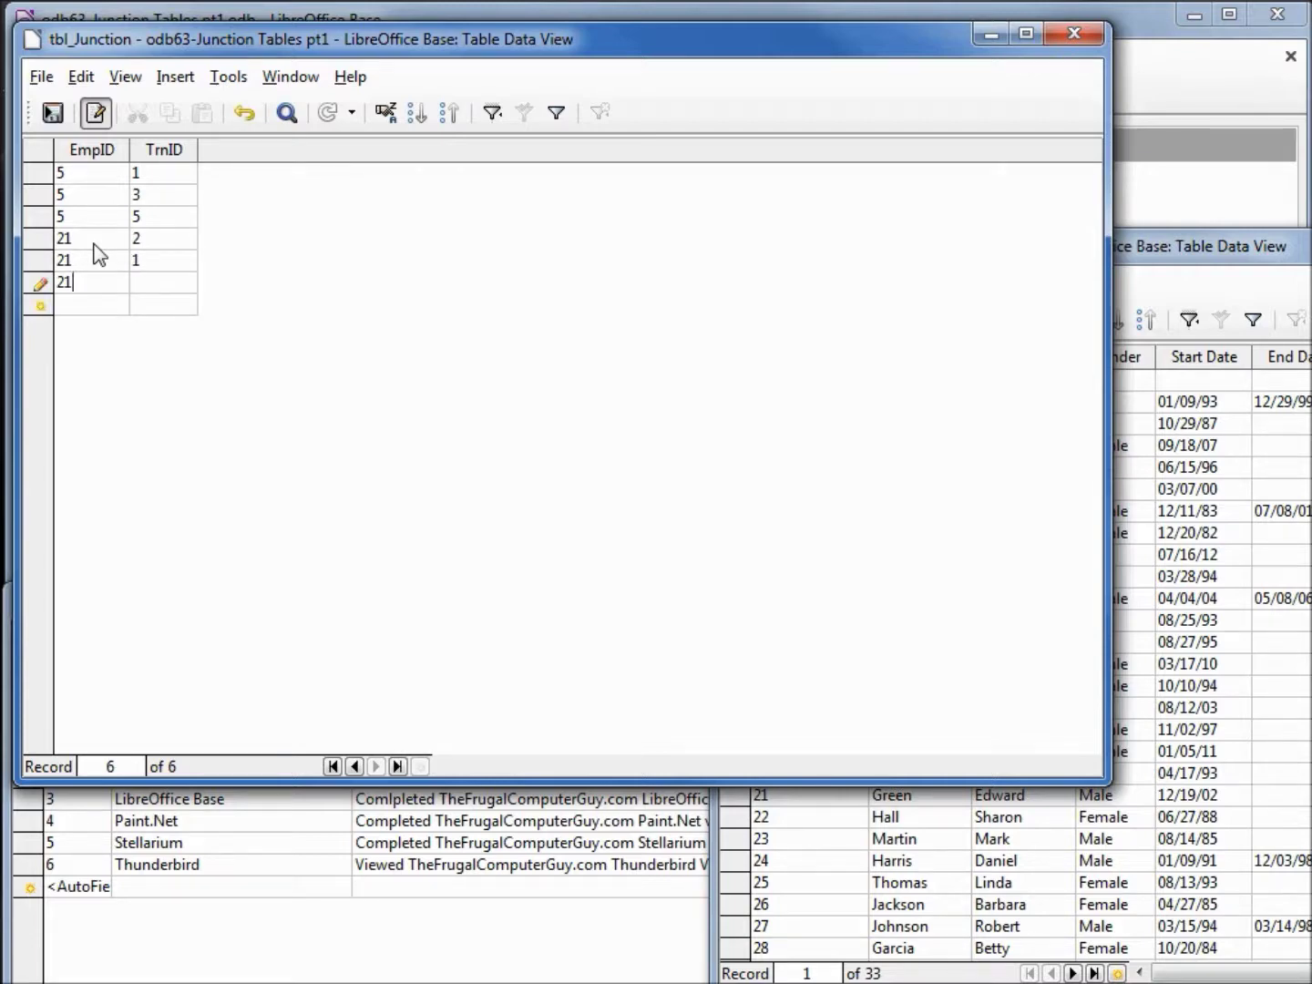
key("Tab")
type("4")
left_click(1149, 250)
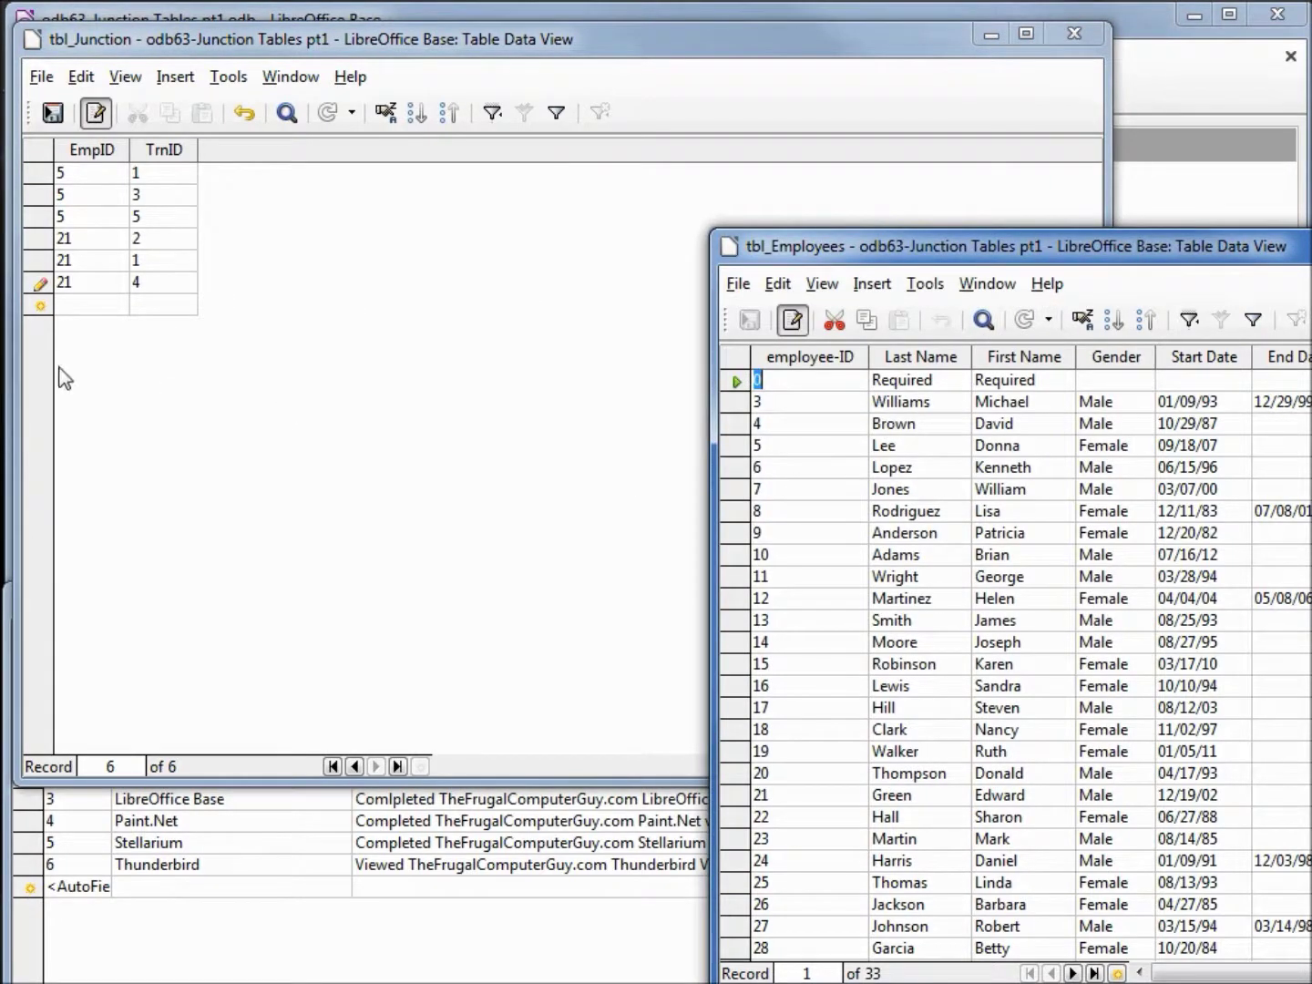
Enter the EmpID/TrnID pairs 6/0 and 6/1 in tbl_Junction and close the table
left_click(61, 309)
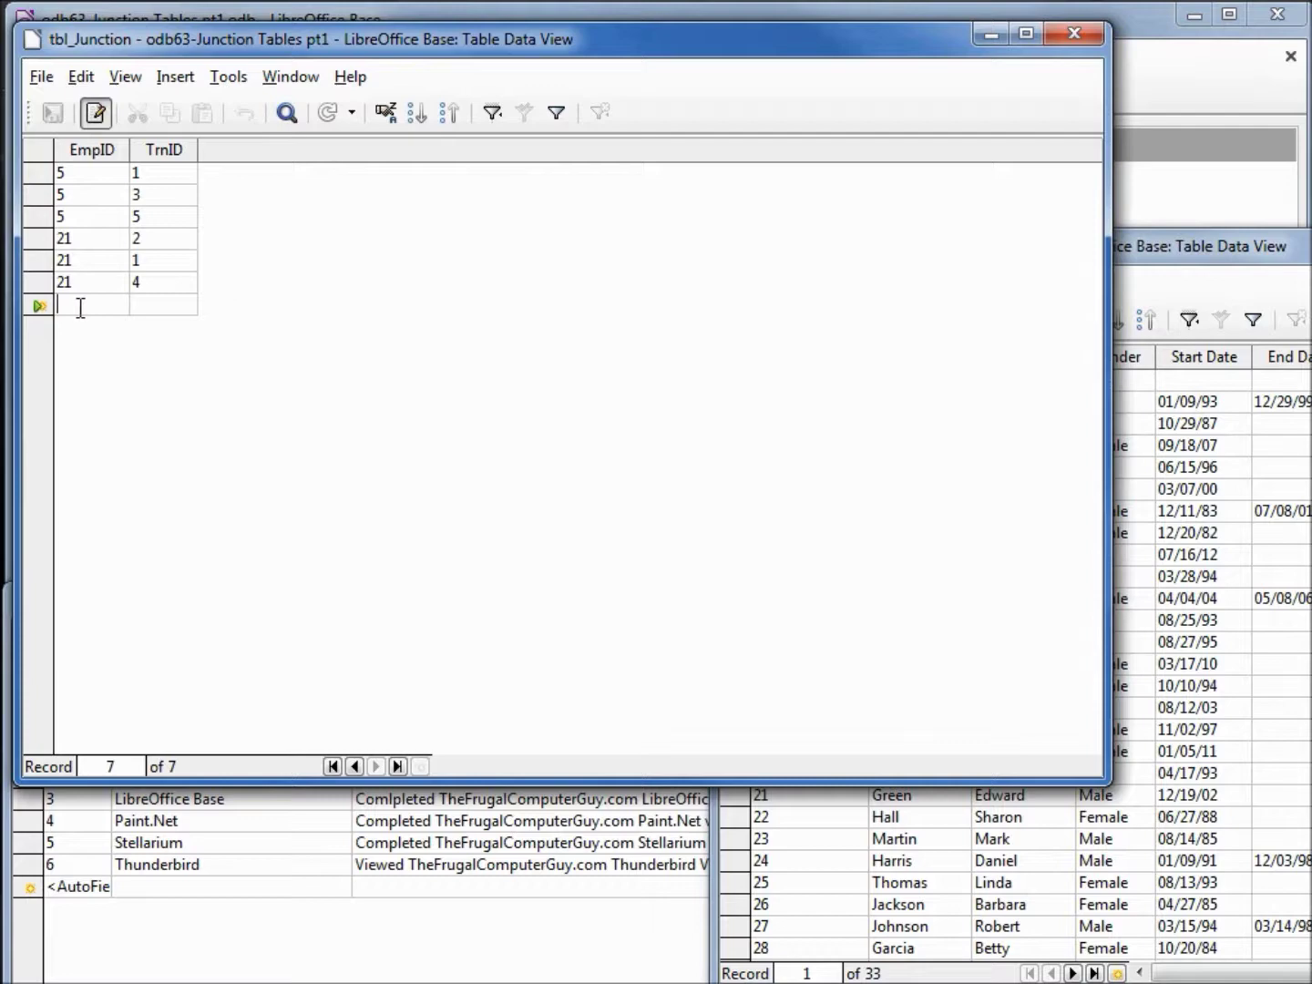
type("6")
key("Tab")
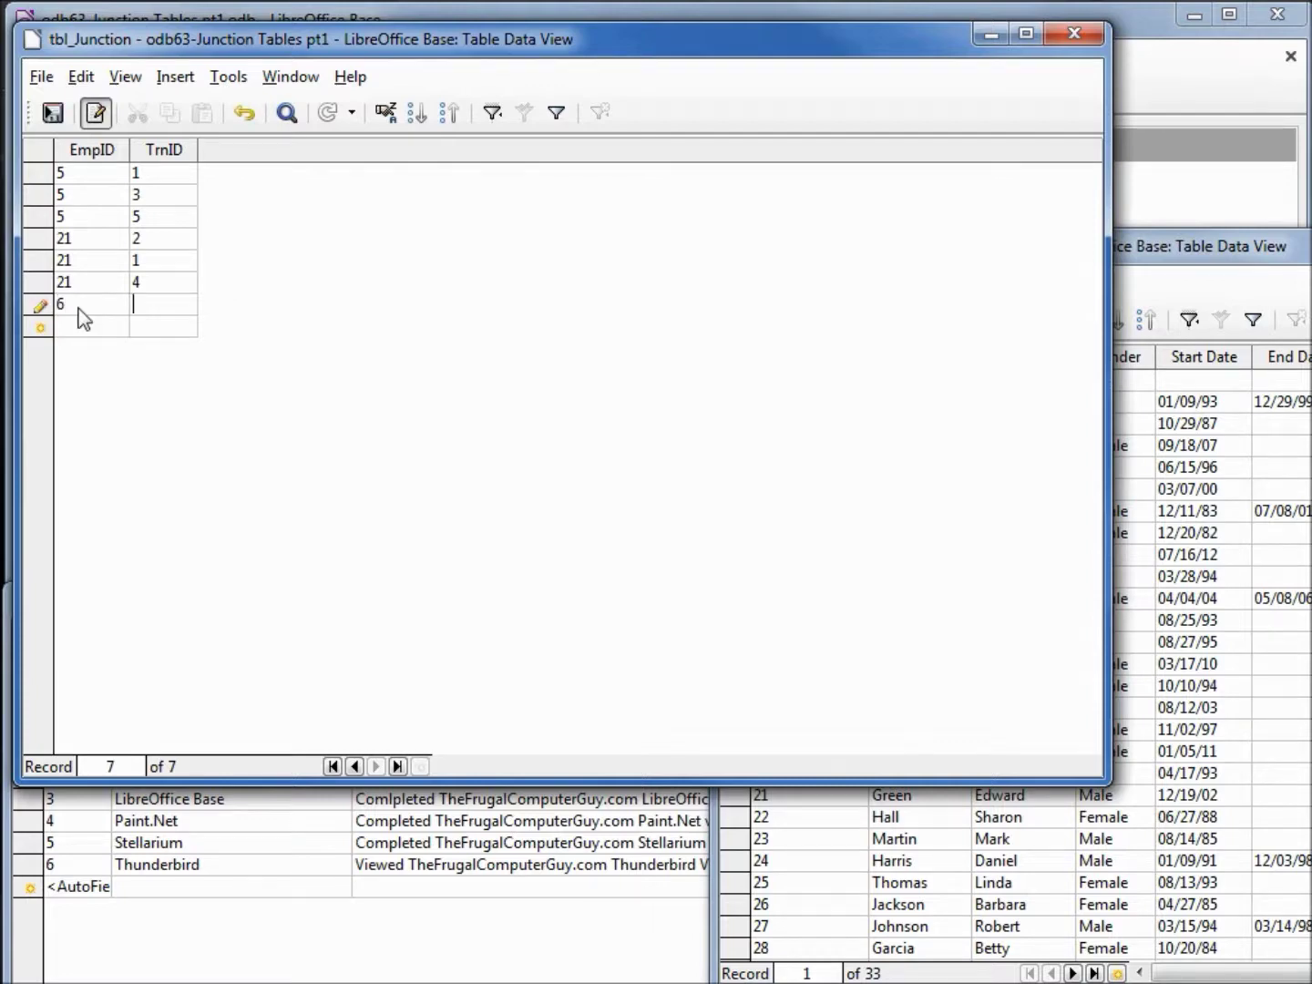
type("0")
key("Tab")
type("6")
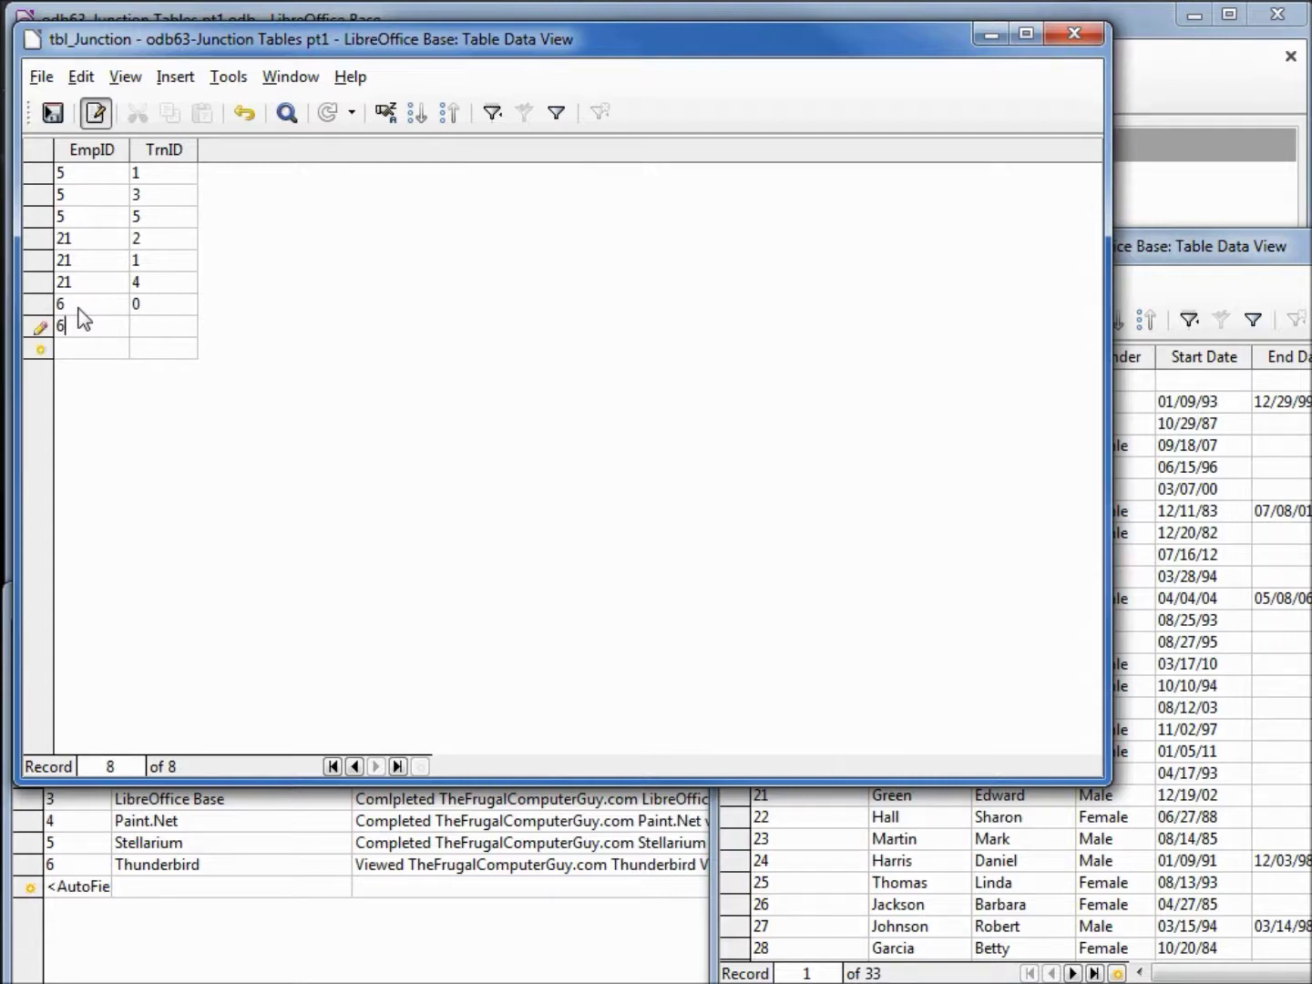
key("Tab")
type("1")
key("Tab")
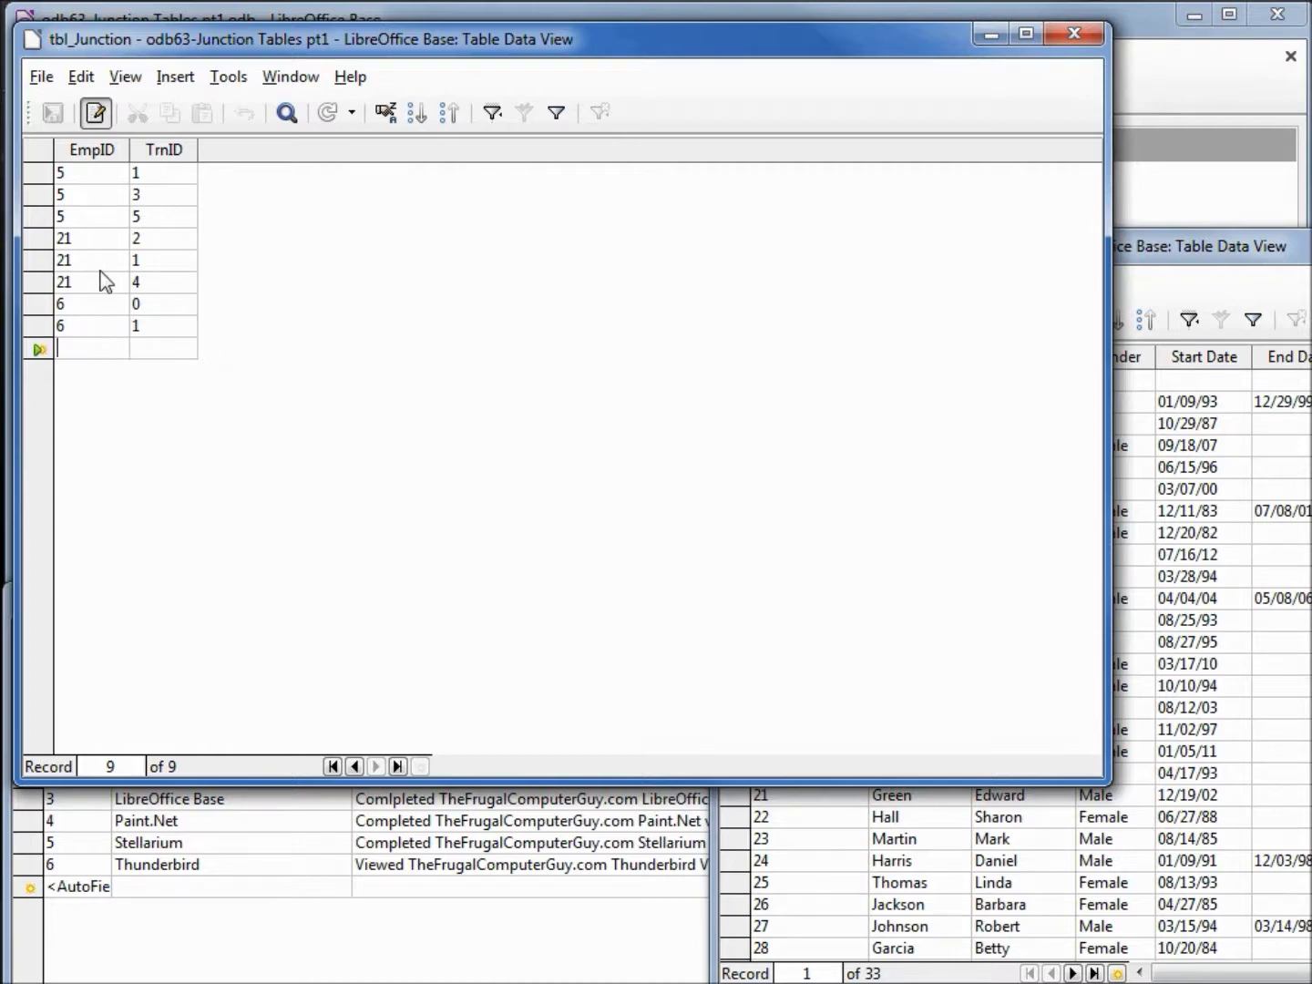
left_click(1074, 34)
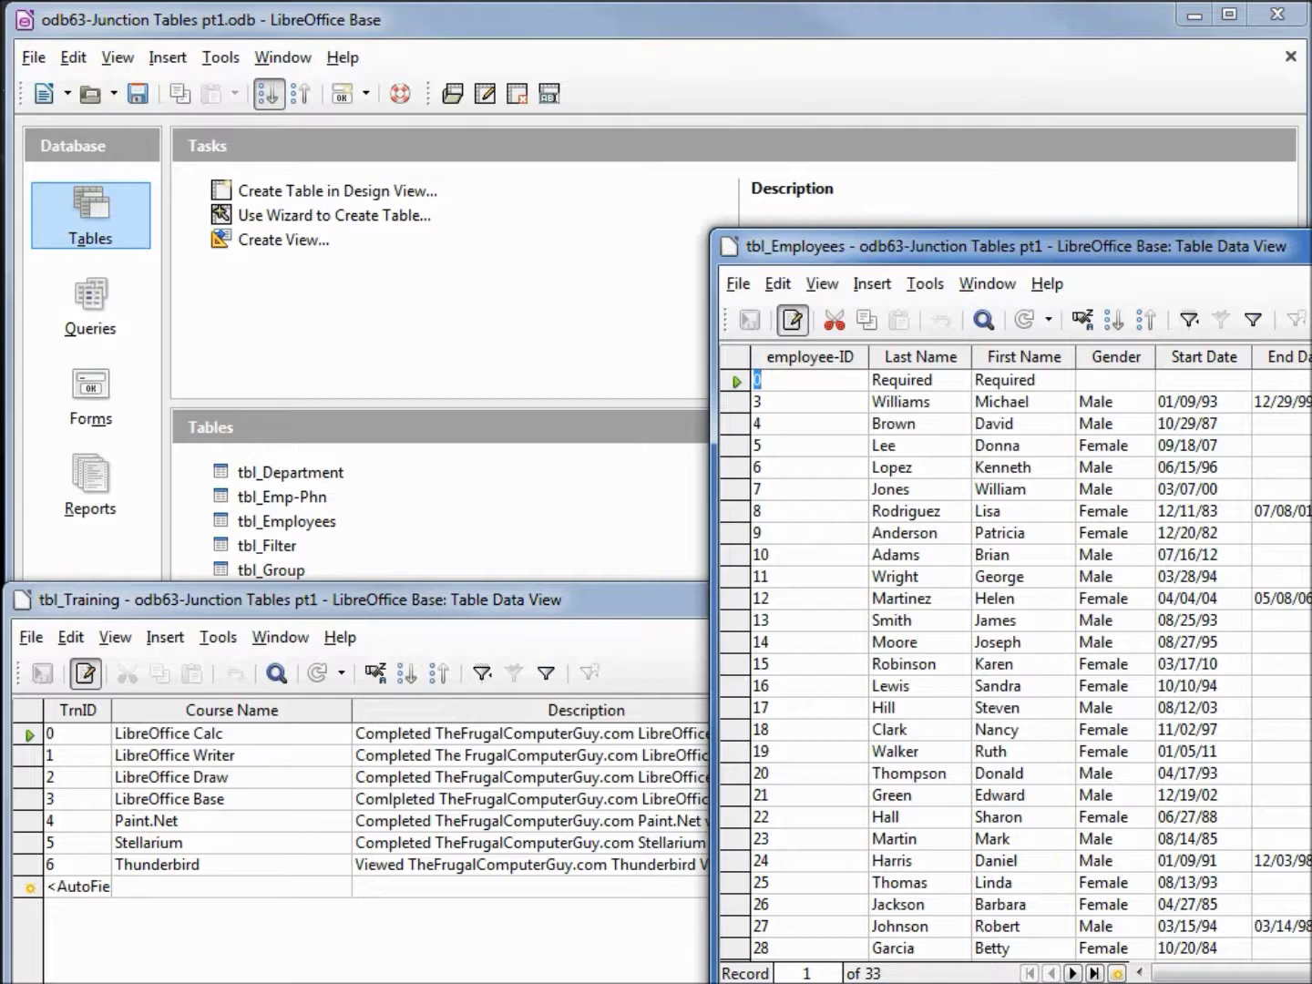
Close the tbl_Employees and tbl_Training windows and start a new query in Design View
key("ctrl+w")
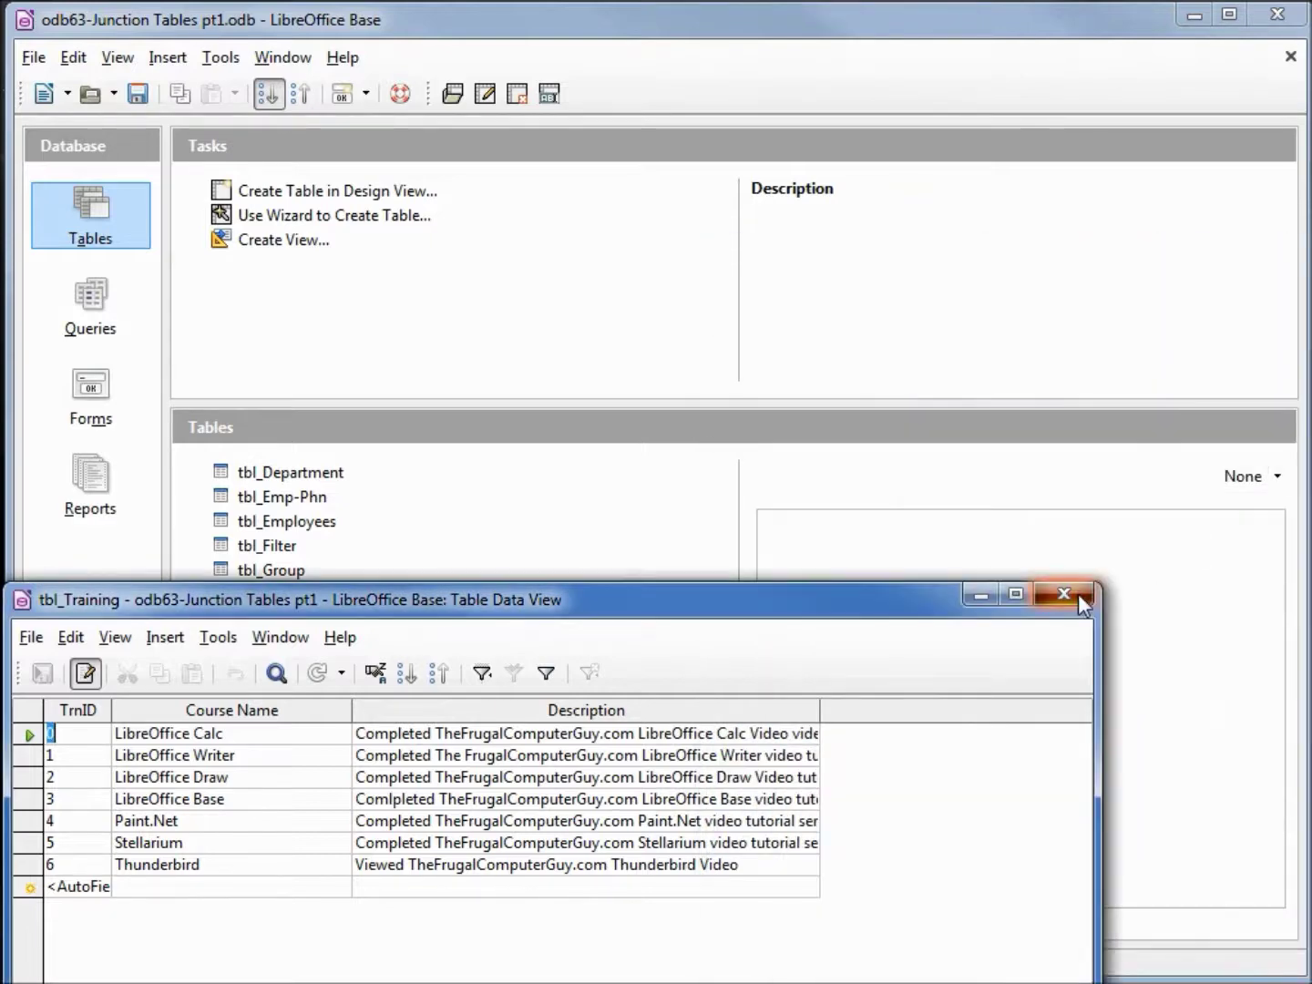
left_click(1078, 593)
left_click(90, 305)
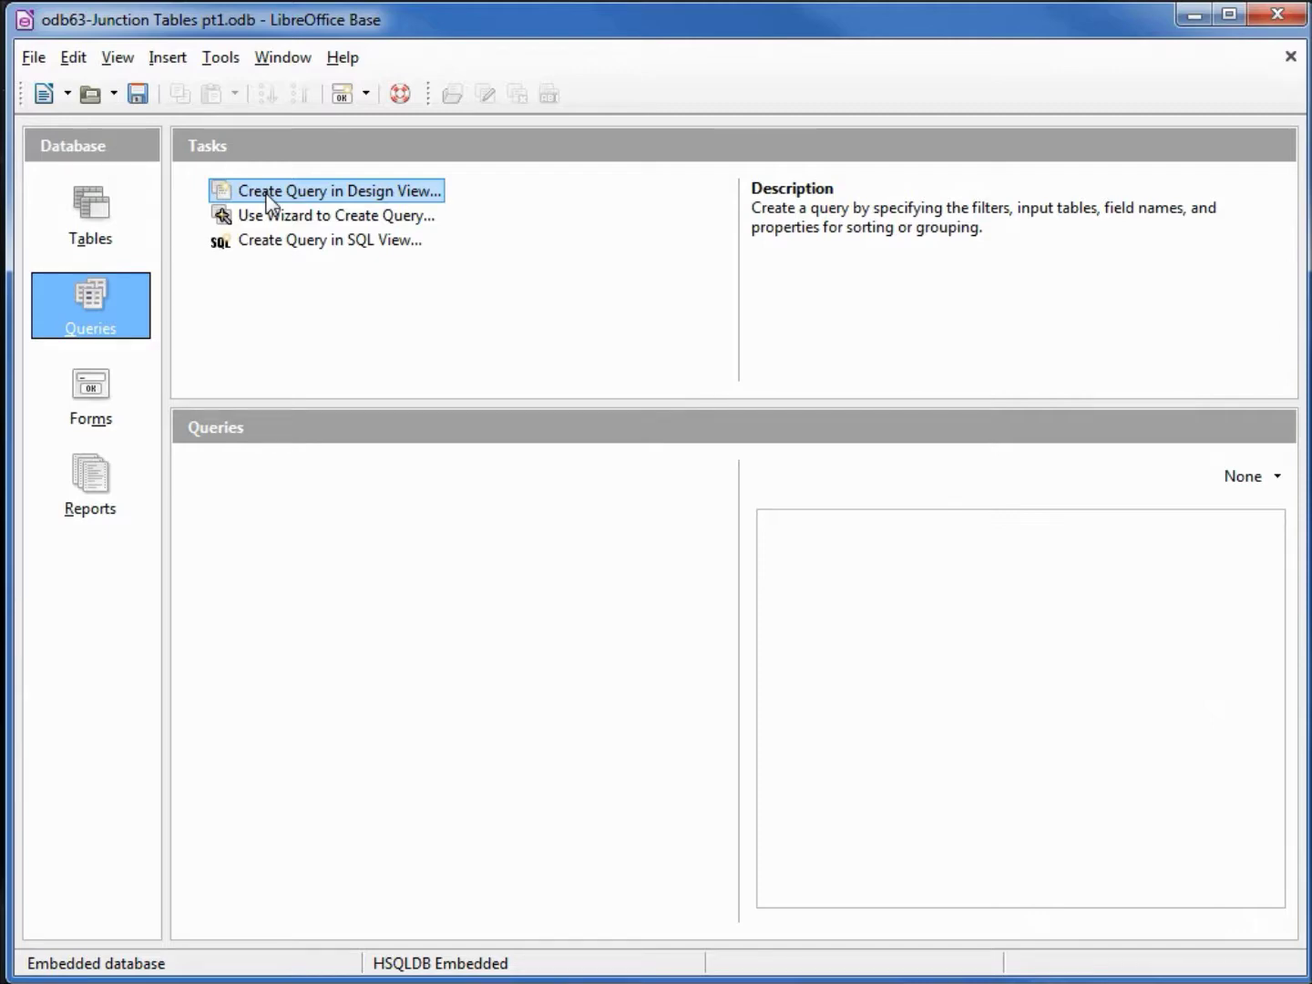
left_click(267, 193)
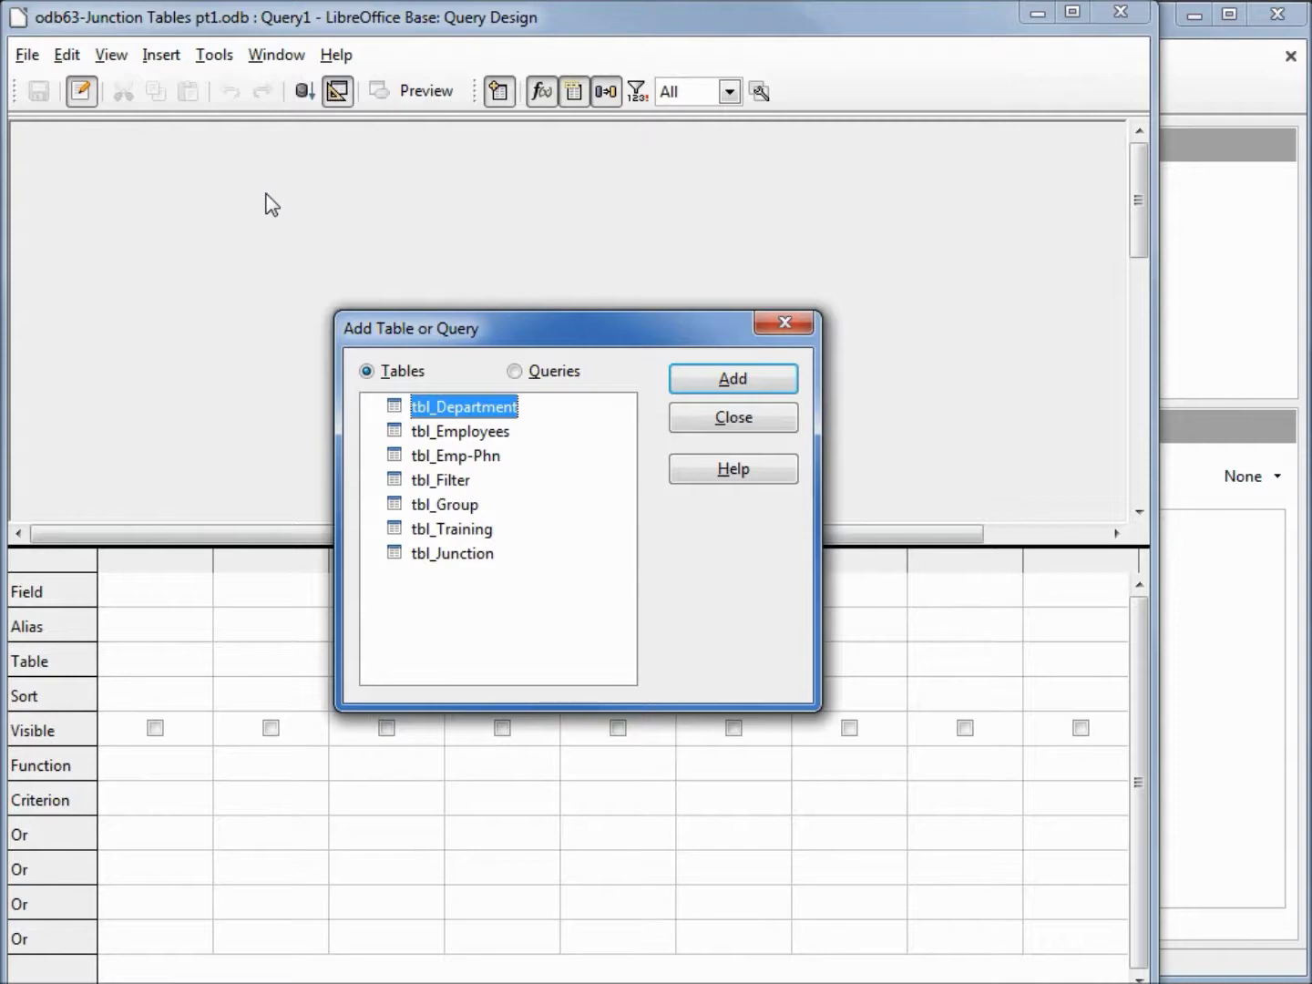
Add tbl_Employees, tbl_Training and tbl_Junction to the query design
left_click(472, 433)
left_click(755, 378)
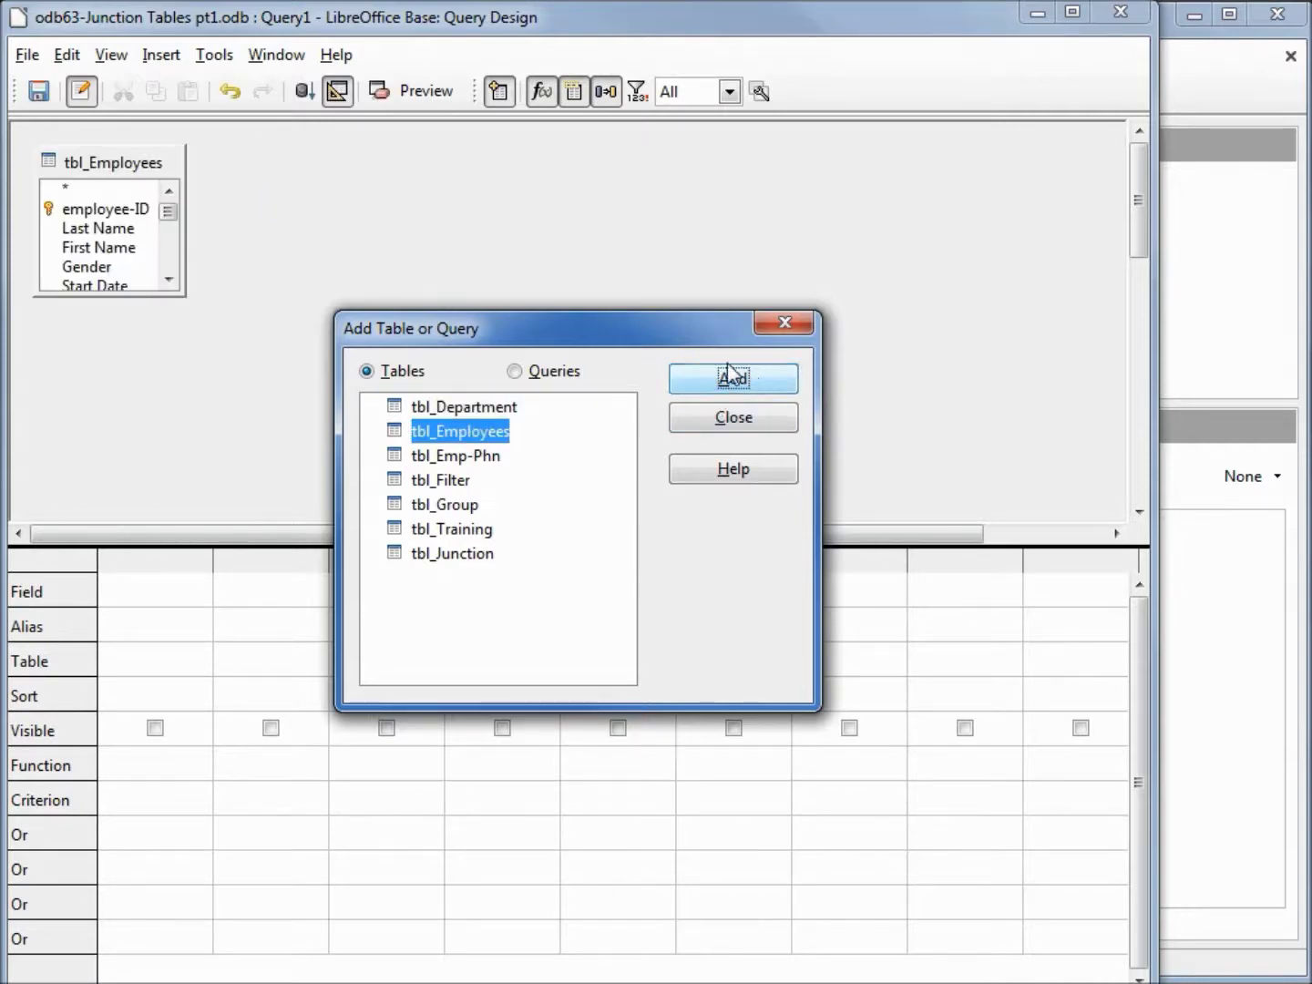
left_click(463, 528)
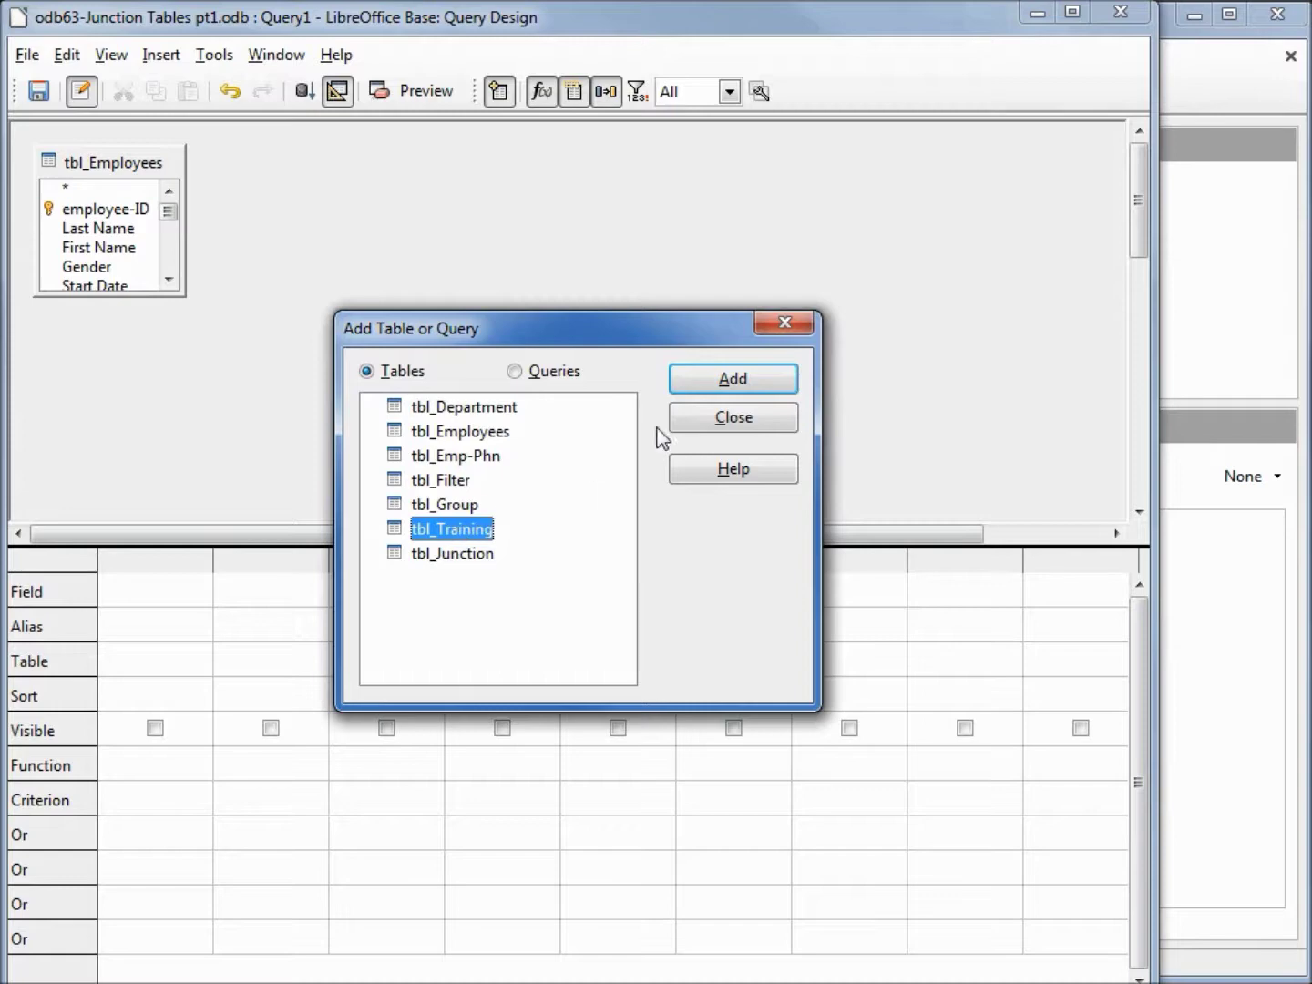
left_click(716, 382)
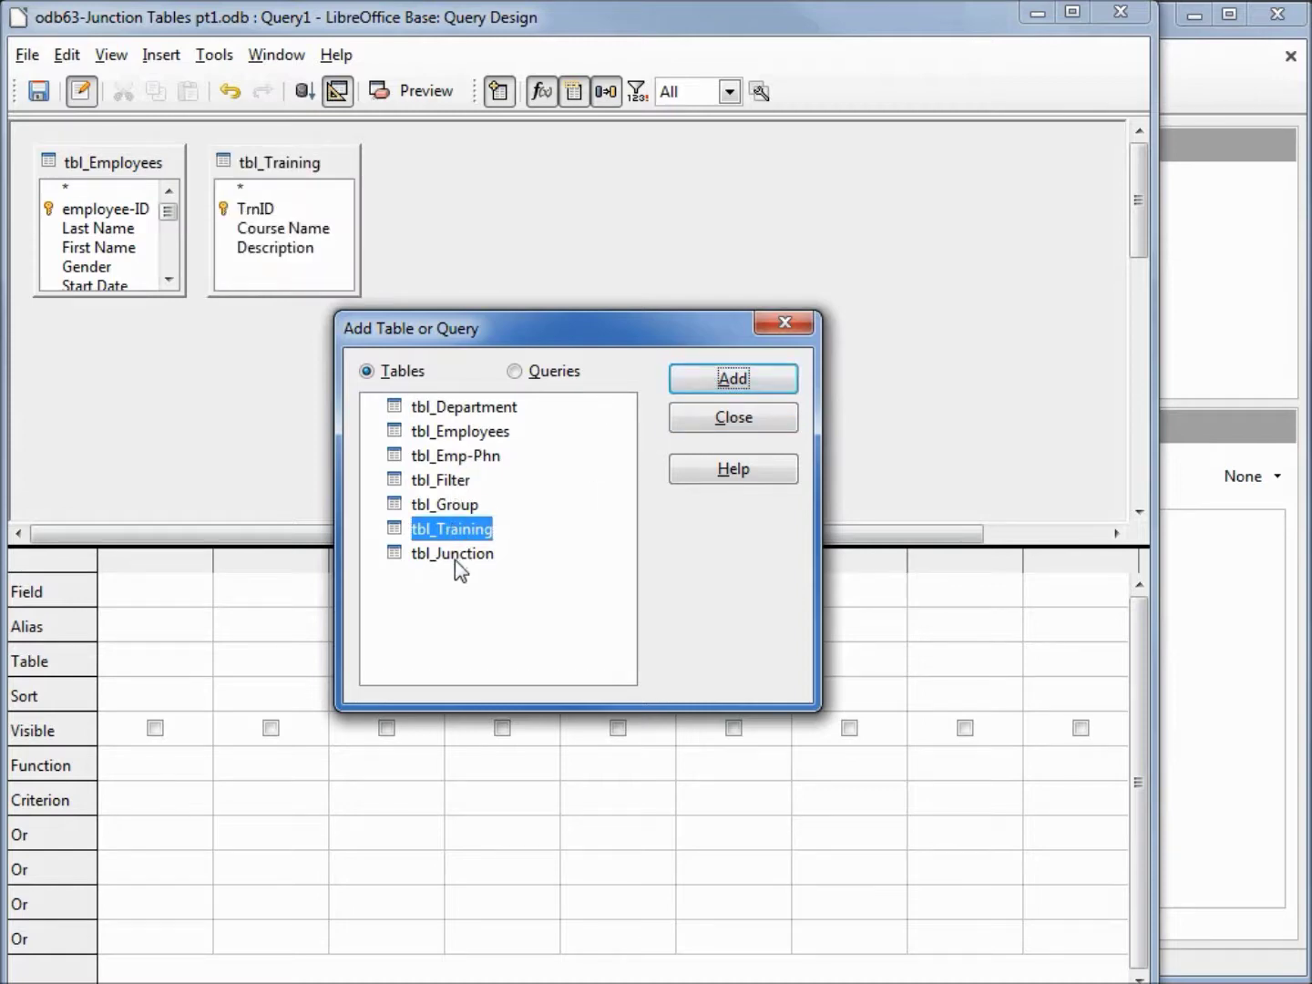
left_click(455, 558)
left_click(699, 390)
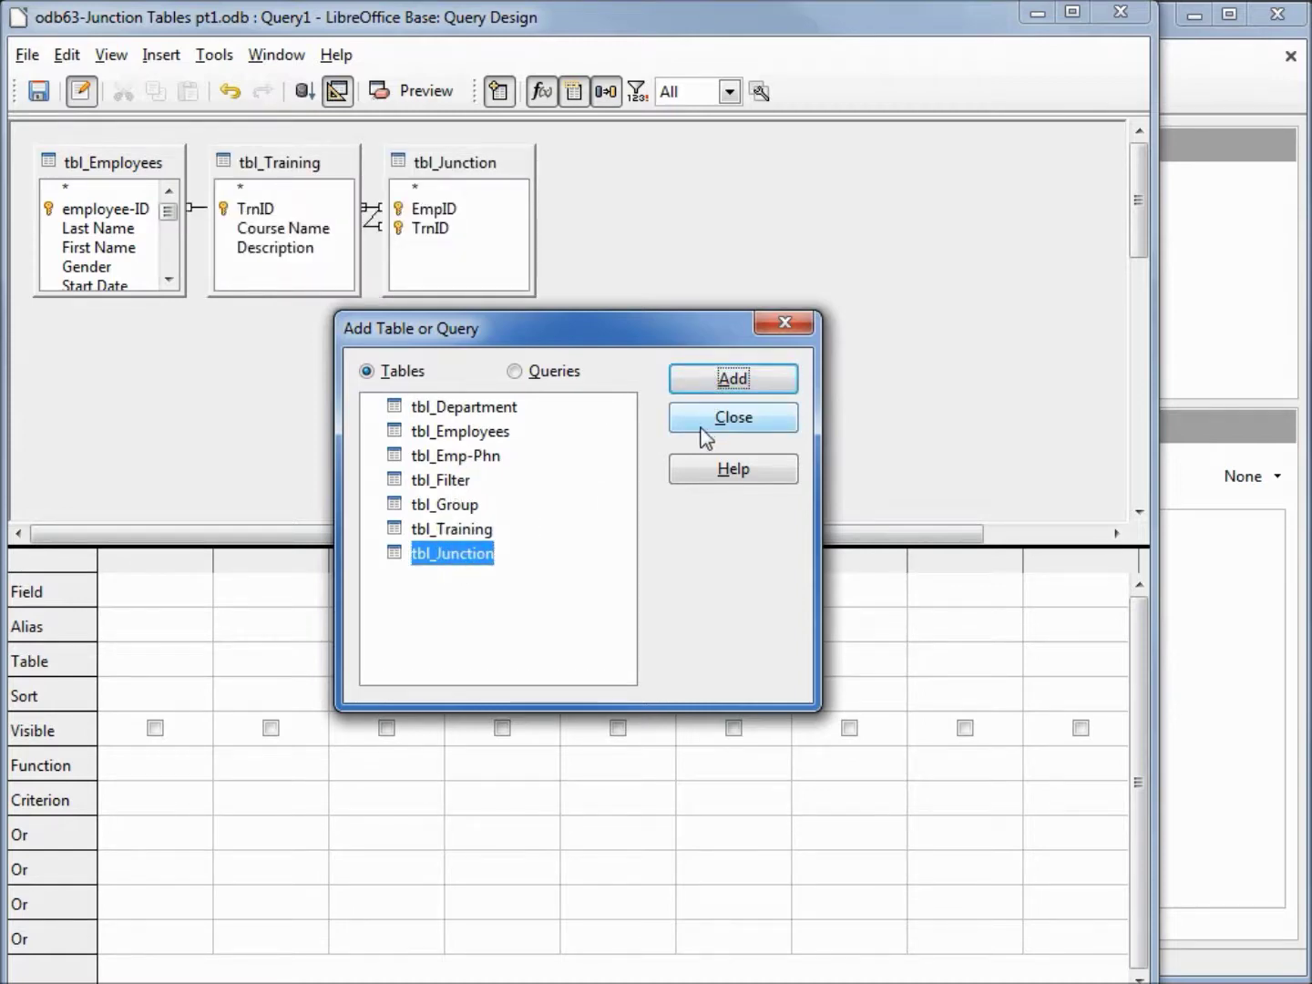
left_click(702, 428)
Move tbl_Training right of tbl_Junction; add employee-ID, Last Name, First Name, TrnID, Course Name fields
left_click_drag(264, 160, 768, 182)
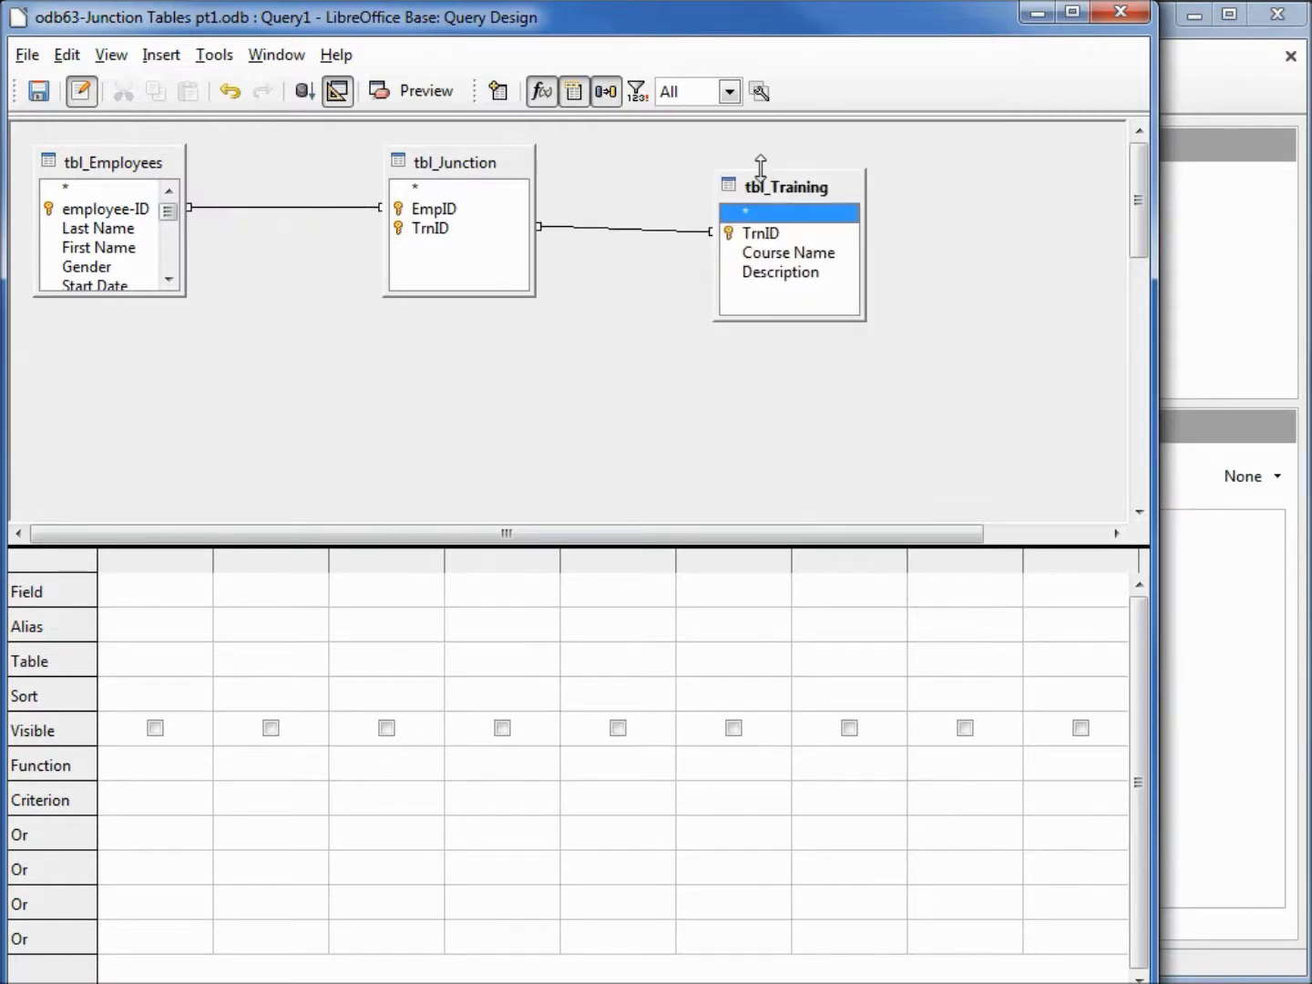
double_click(125, 209)
left_click(124, 228)
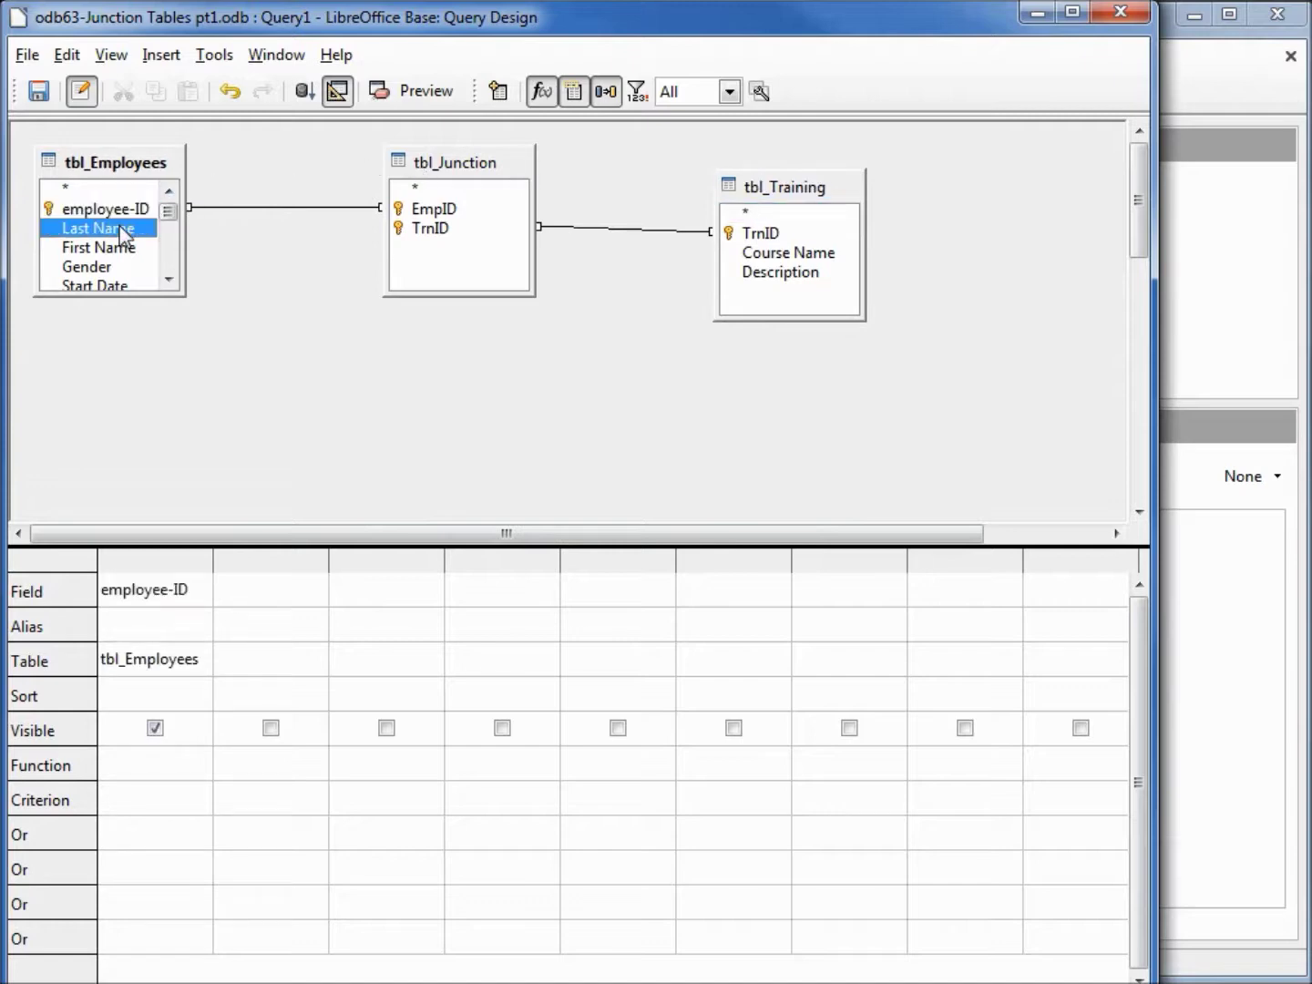
double_click(124, 229)
double_click(126, 248)
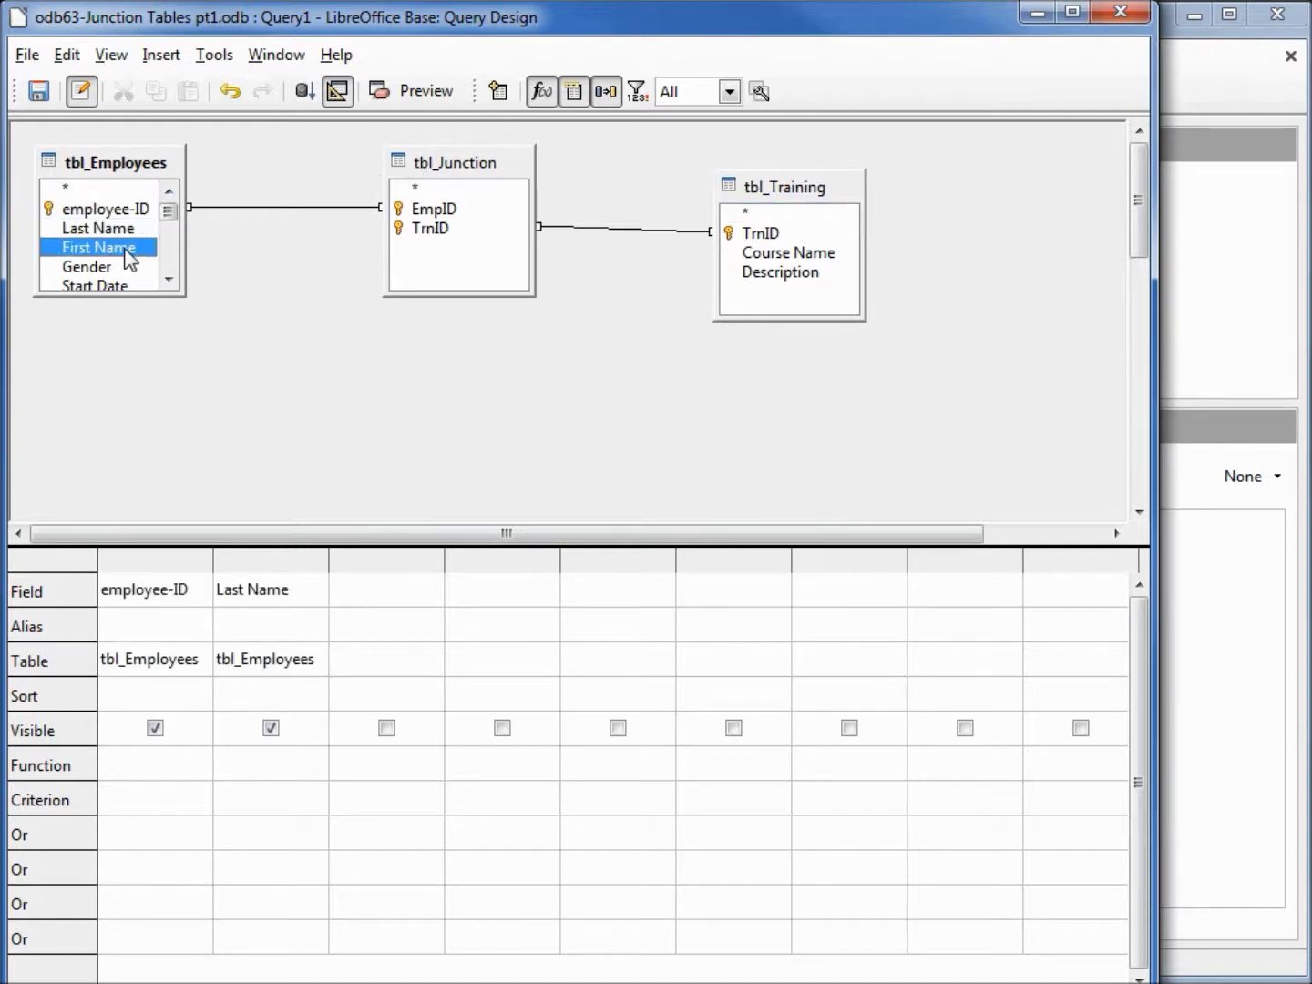
double_click(767, 234)
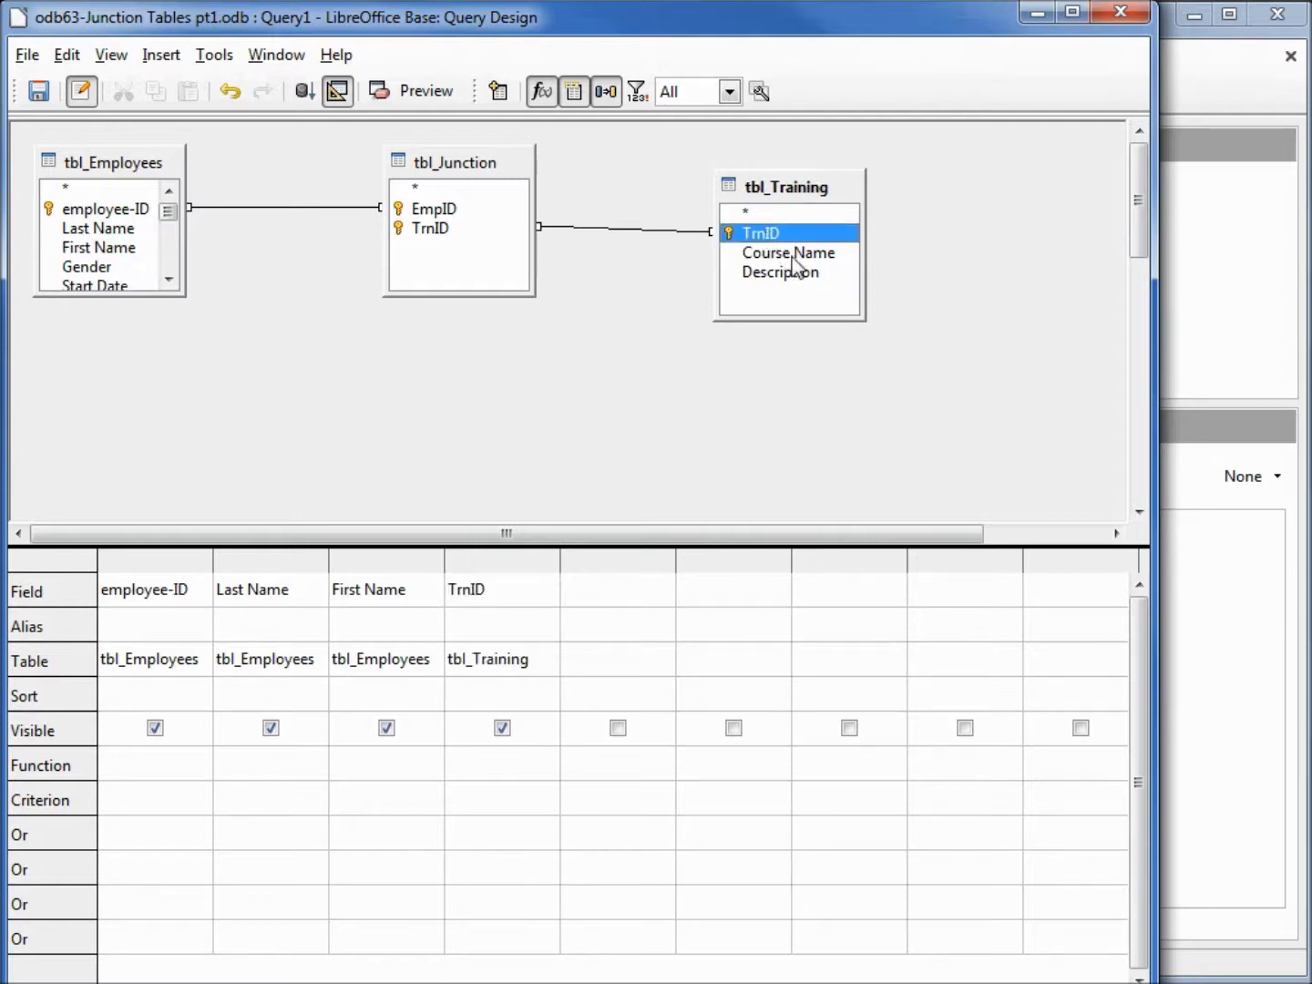
double_click(791, 255)
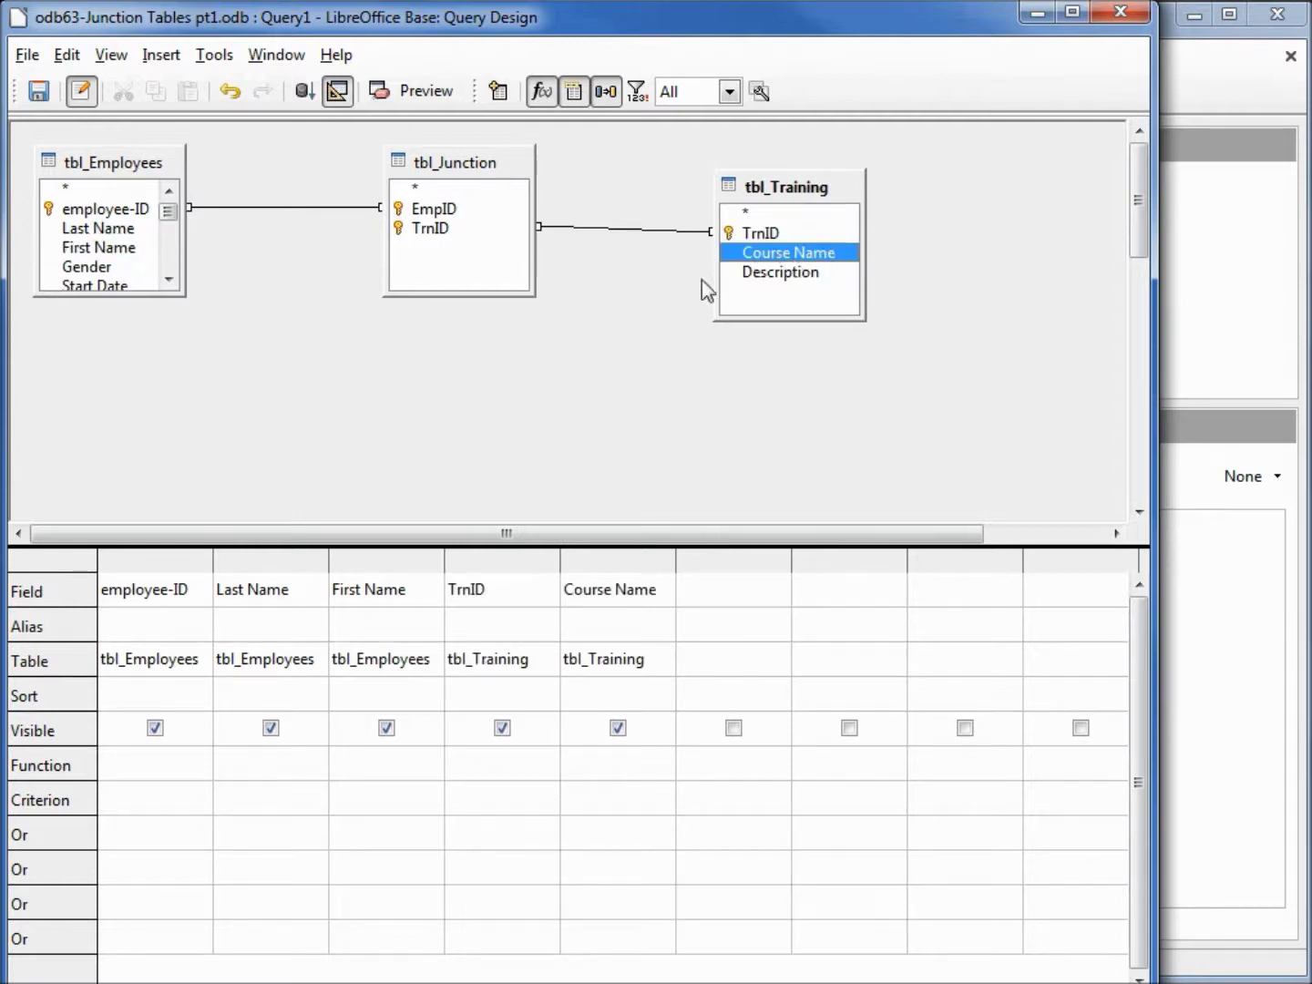
left_click(124, 798)
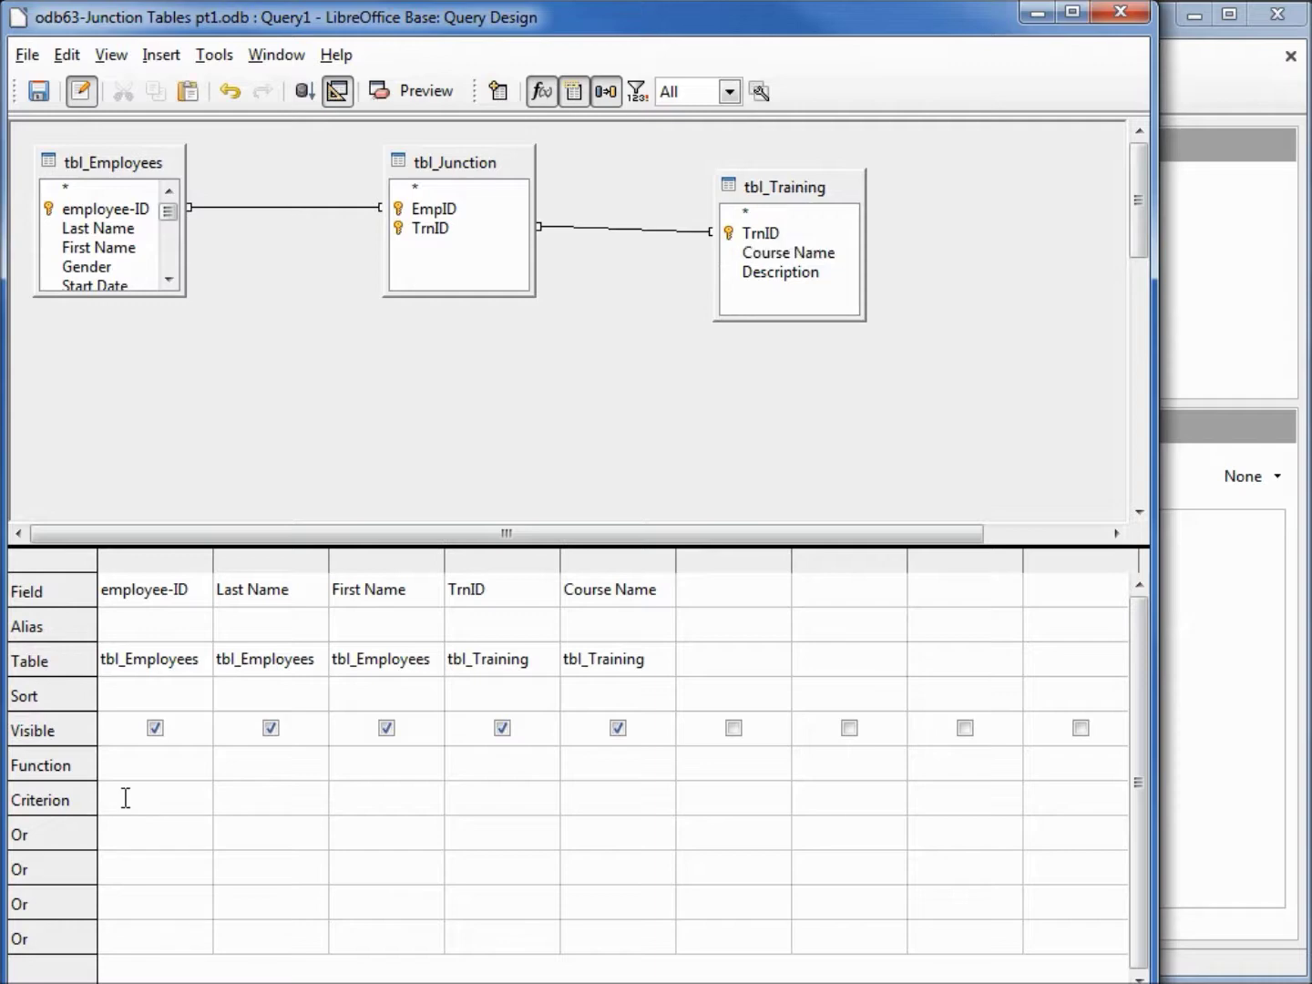
Filter employee-ID to 5 and run the query, showing courses 1, 3 and 5
type("5")
key("Tab")
left_click(306, 94)
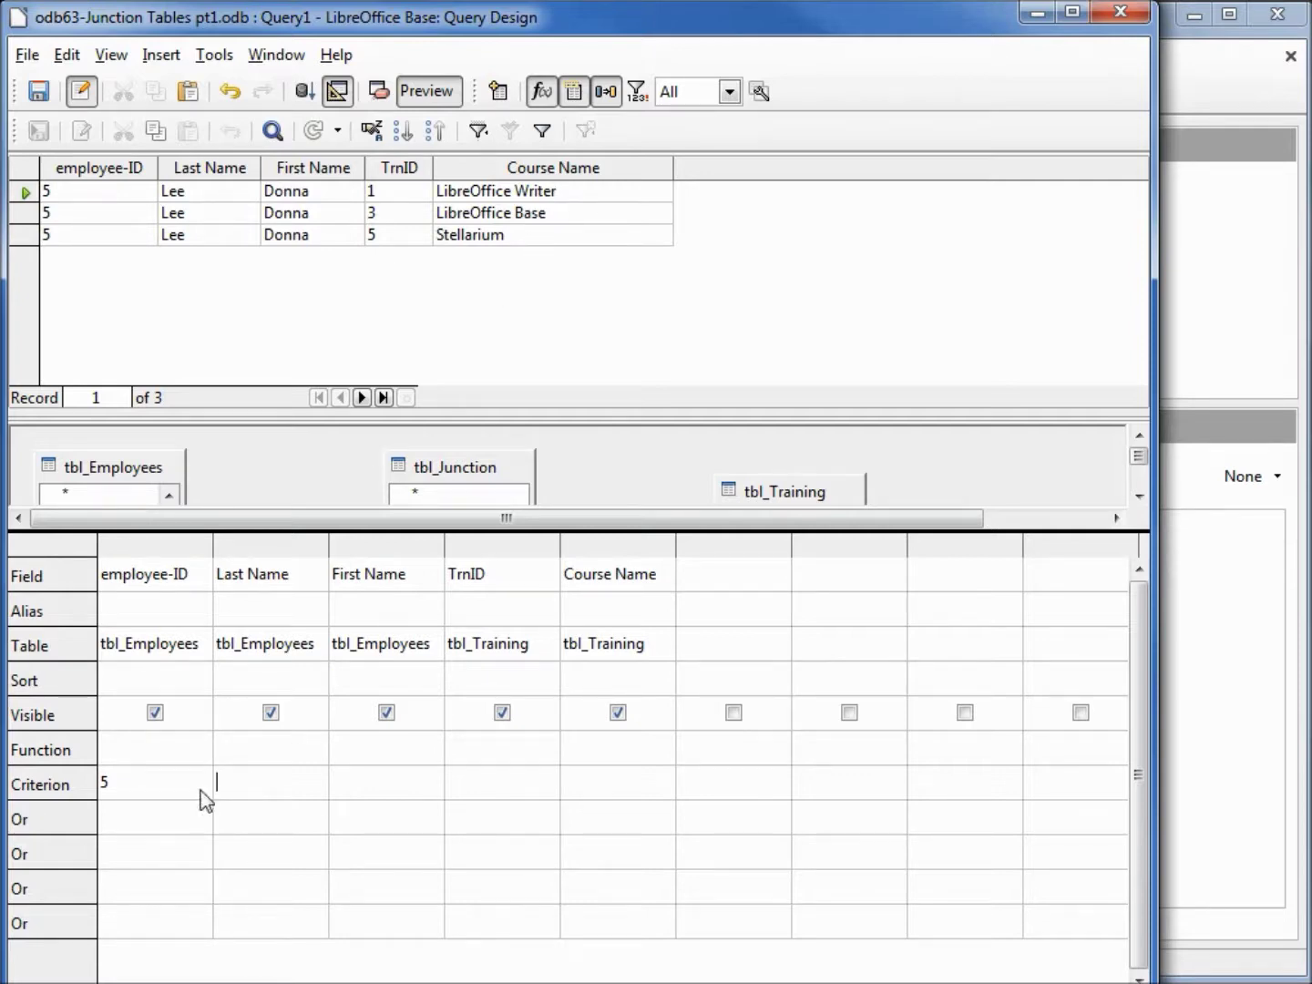
Delete the employee-ID criterion 5 and move to the TrnID criterion cell
left_click(149, 779)
key("BackSpace")
key("Tab")
key("Tab")
key("Tab")
Set the TrnID criterion to 1 and rerun, listing employees 5, 6 and 21
type("1")
key("Tab")
left_click(302, 93)
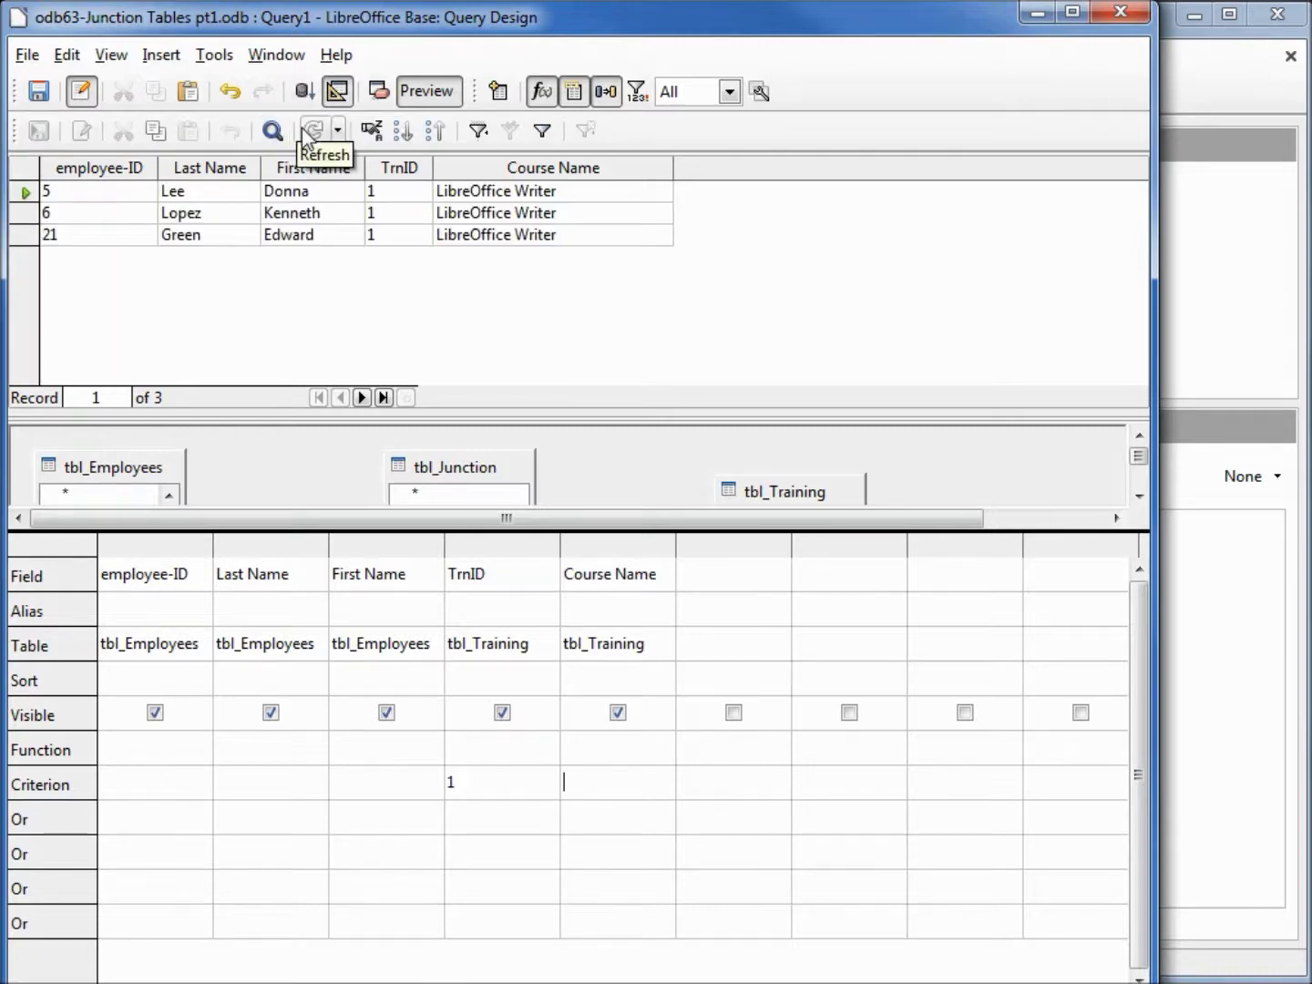